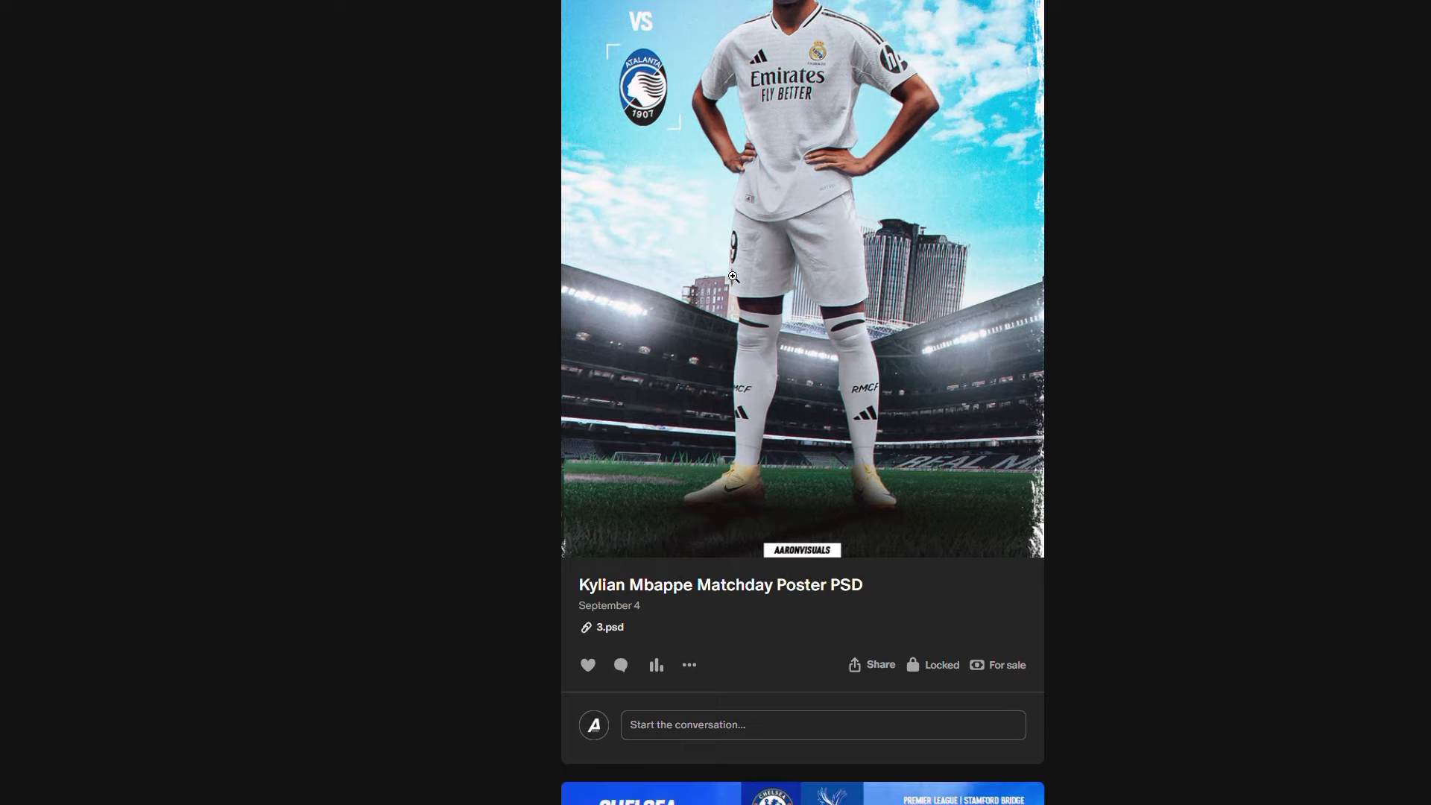
- Browse the matchday poster PSD posts, including the Servette vs Chelsea file
scroll(733, 276, "down", 20)
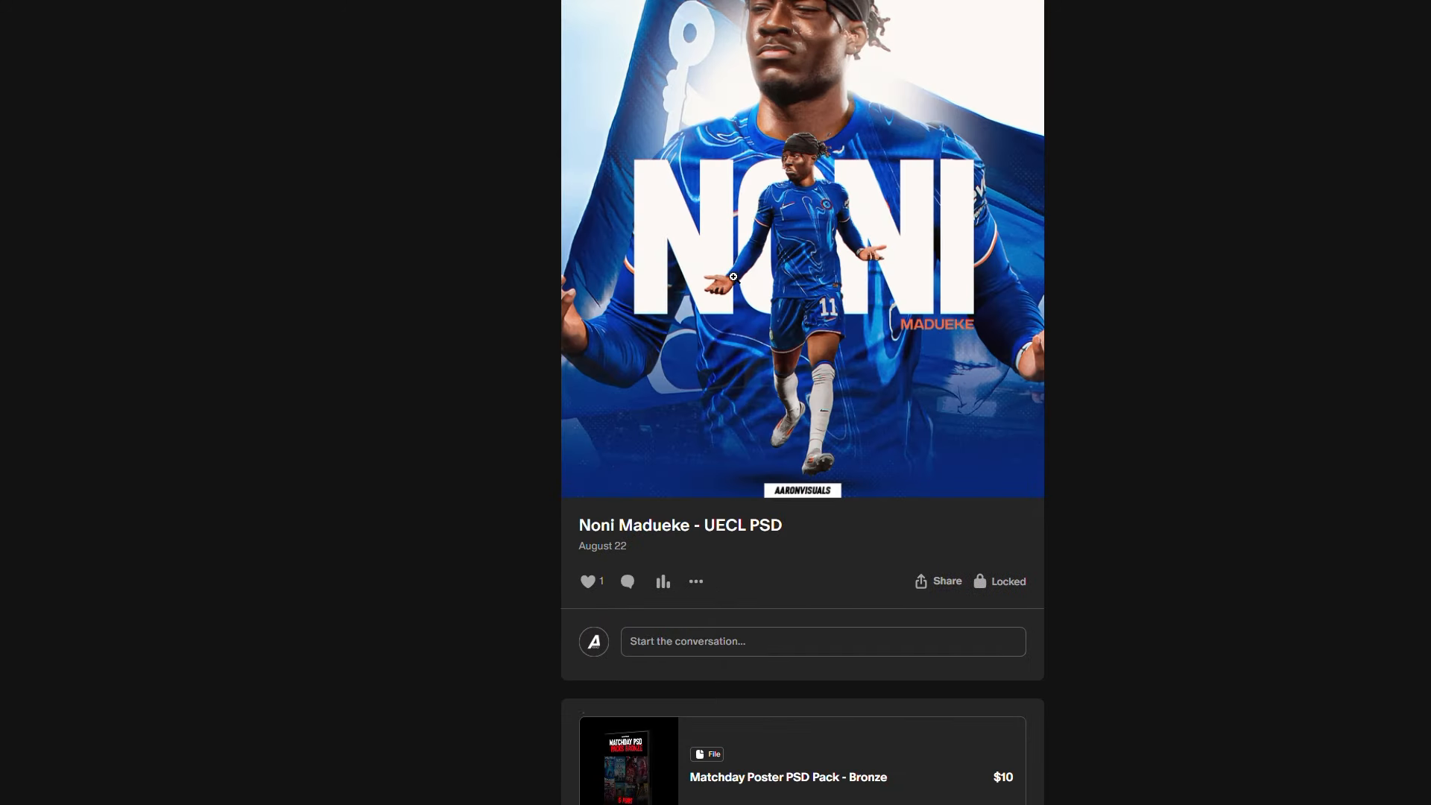
scroll(733, 276, "up", 15)
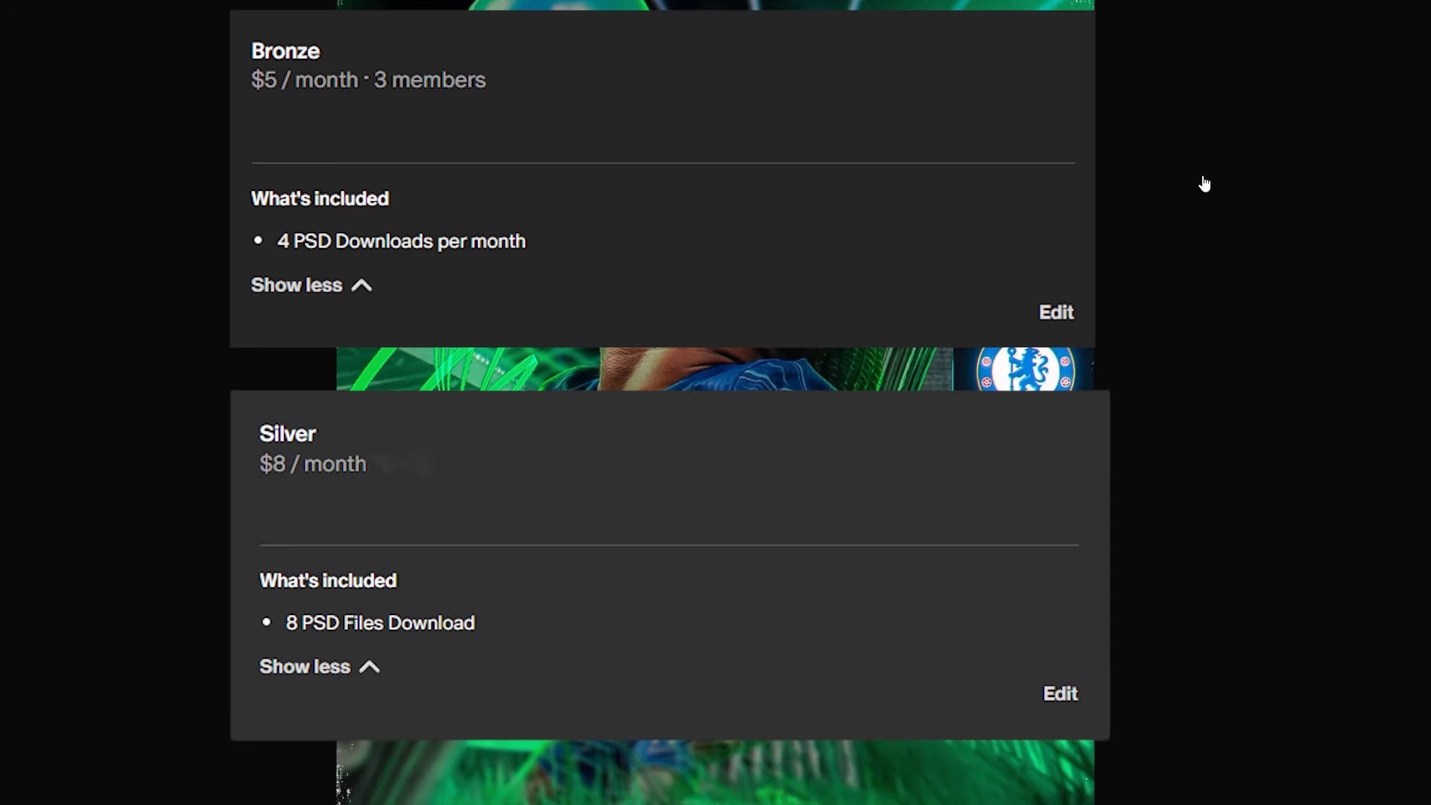
scroll(1094, 348, "down", 15)
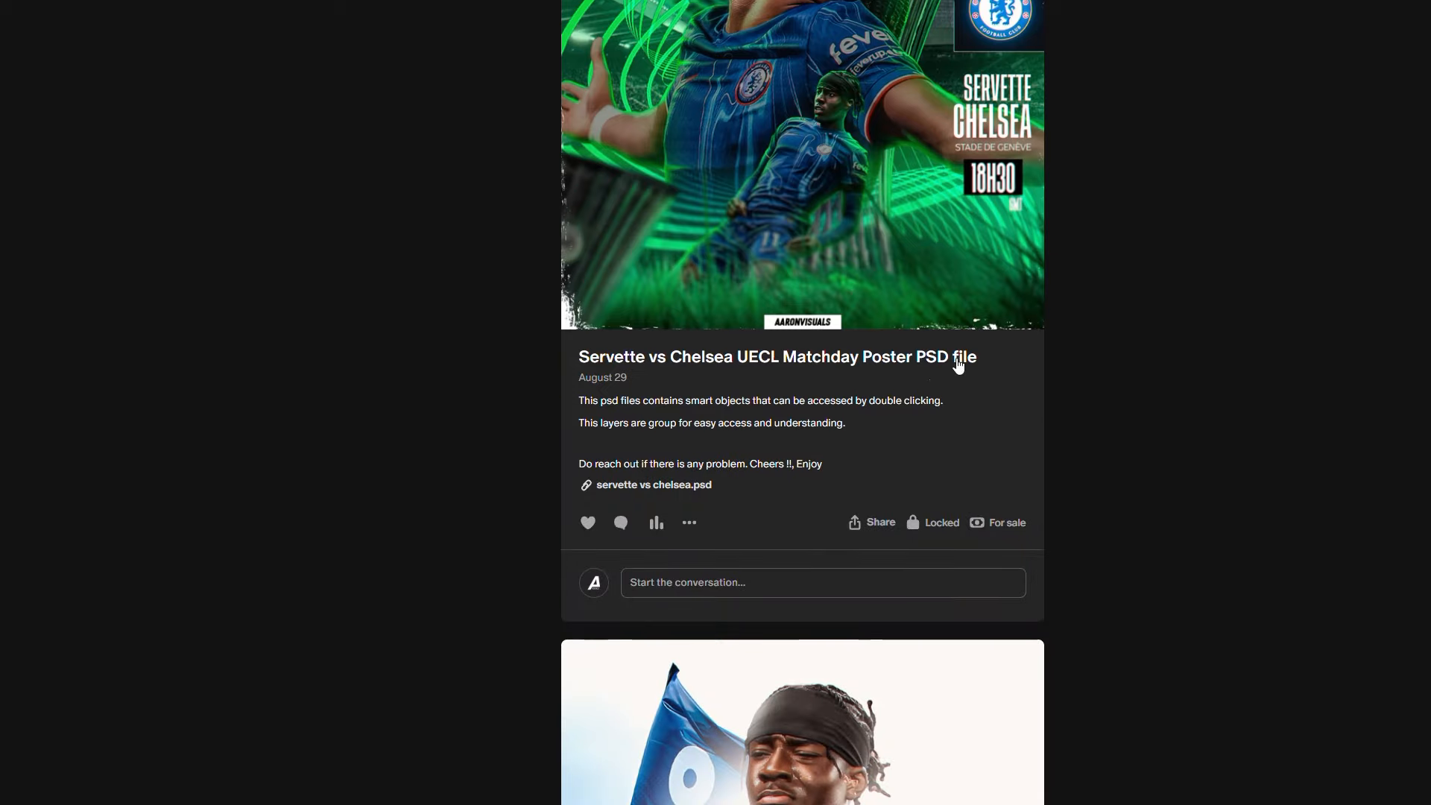
scroll(718, 426, "down", 8)
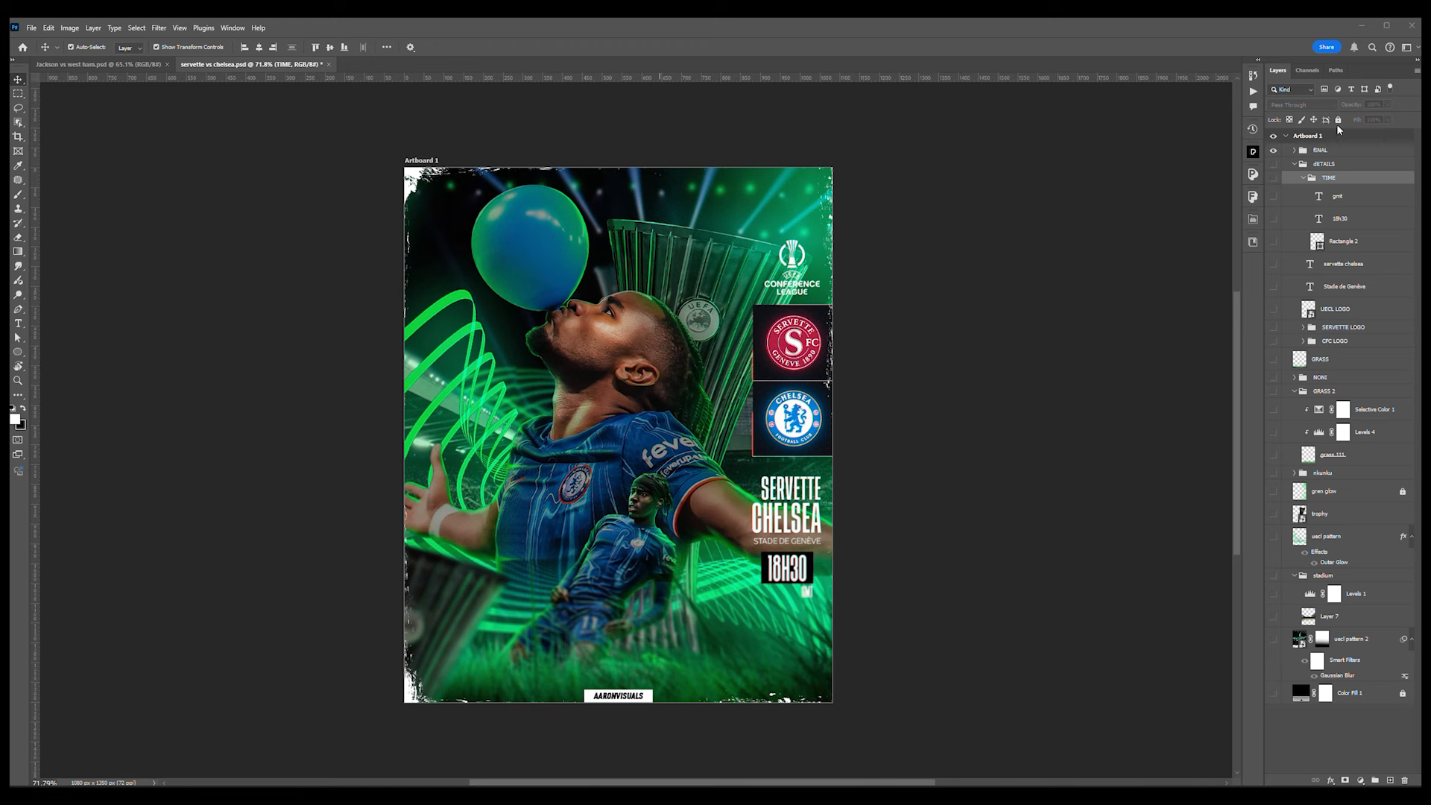
- Switch to Photoshop, hide the FINAL group and show the black Color Fill 1 background layer
left_click(1273, 152)
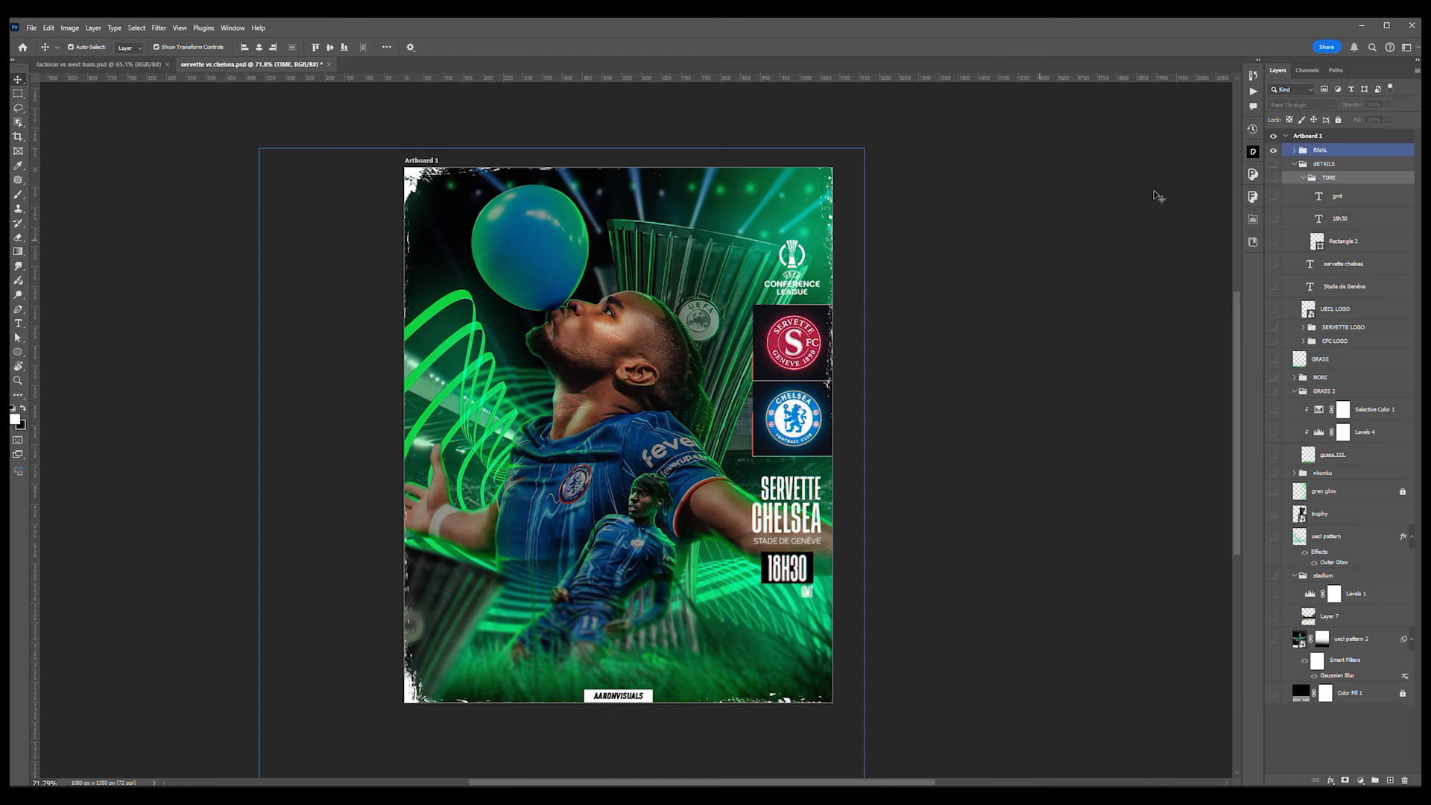
left_click(1274, 152)
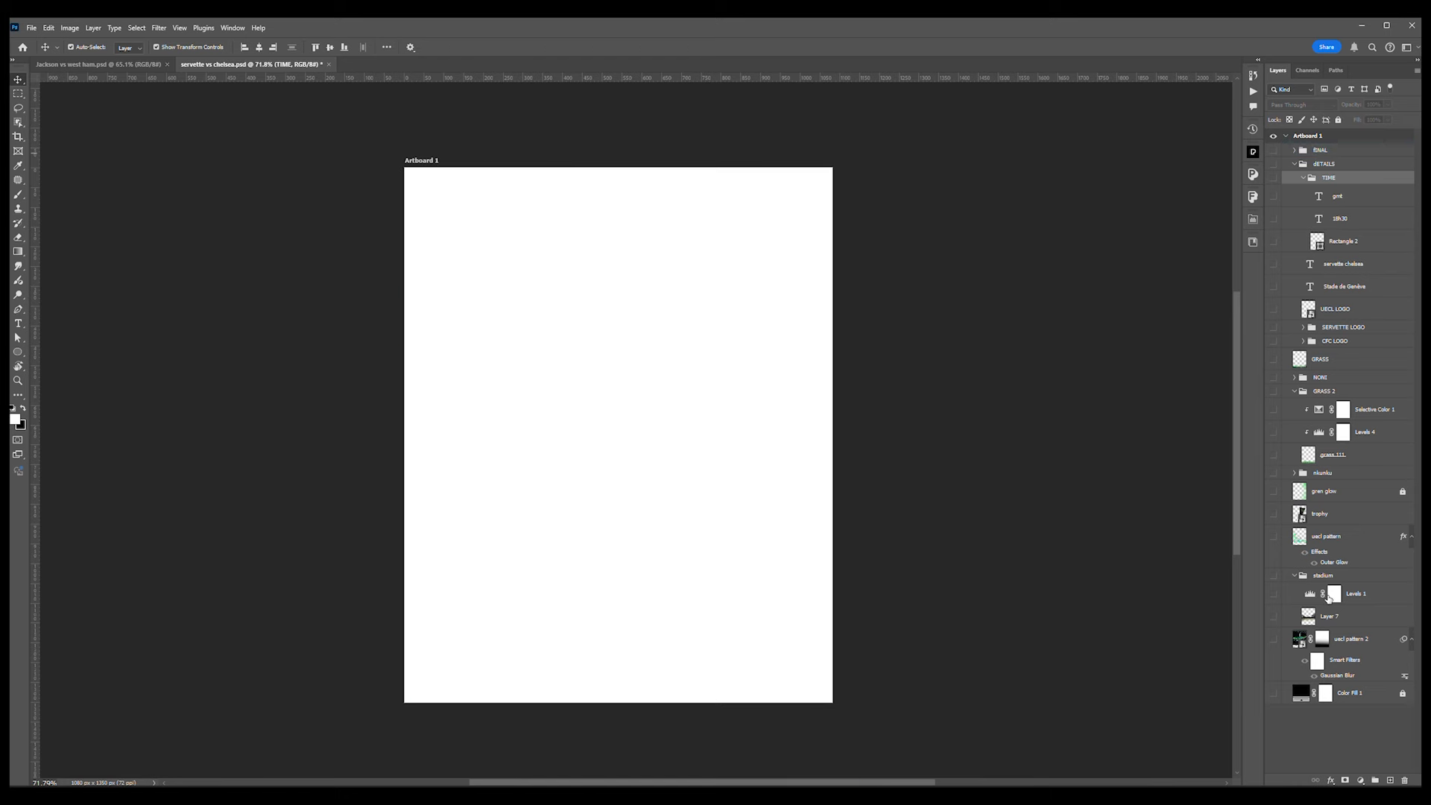
left_click(1274, 695)
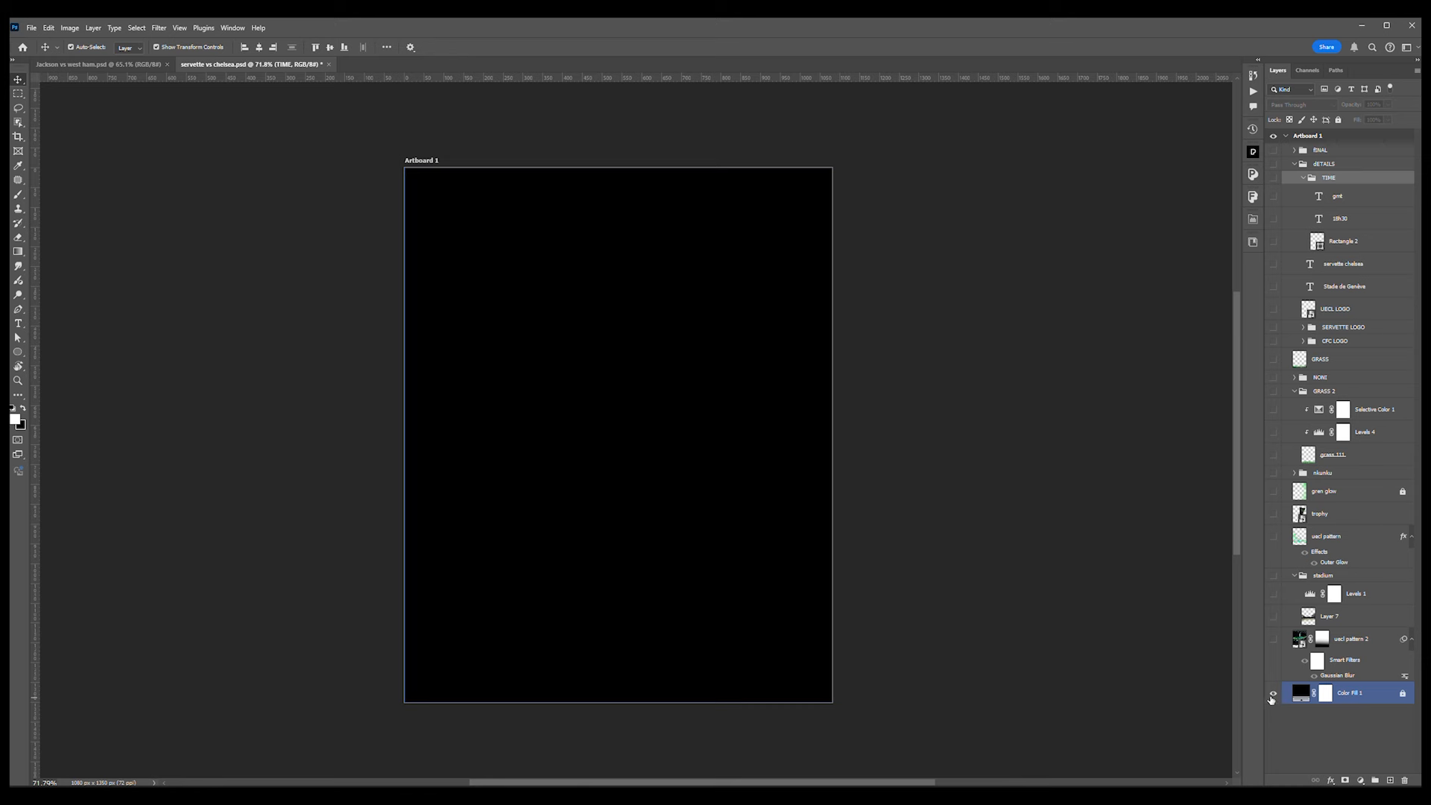
left_click(1046, 659)
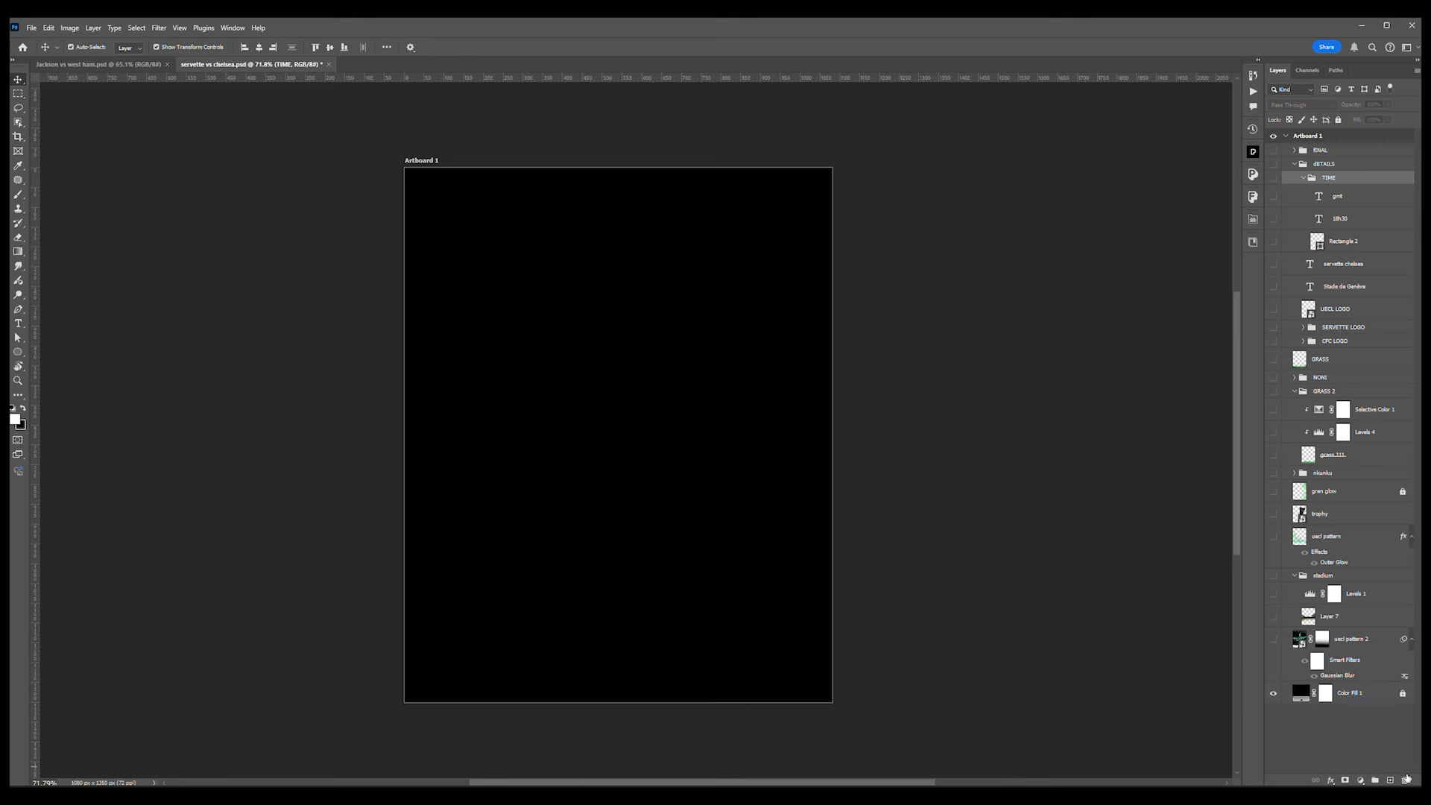
- Add a new layer, fill it with black and then white, and move it above the FINAL group
left_click(1390, 780)
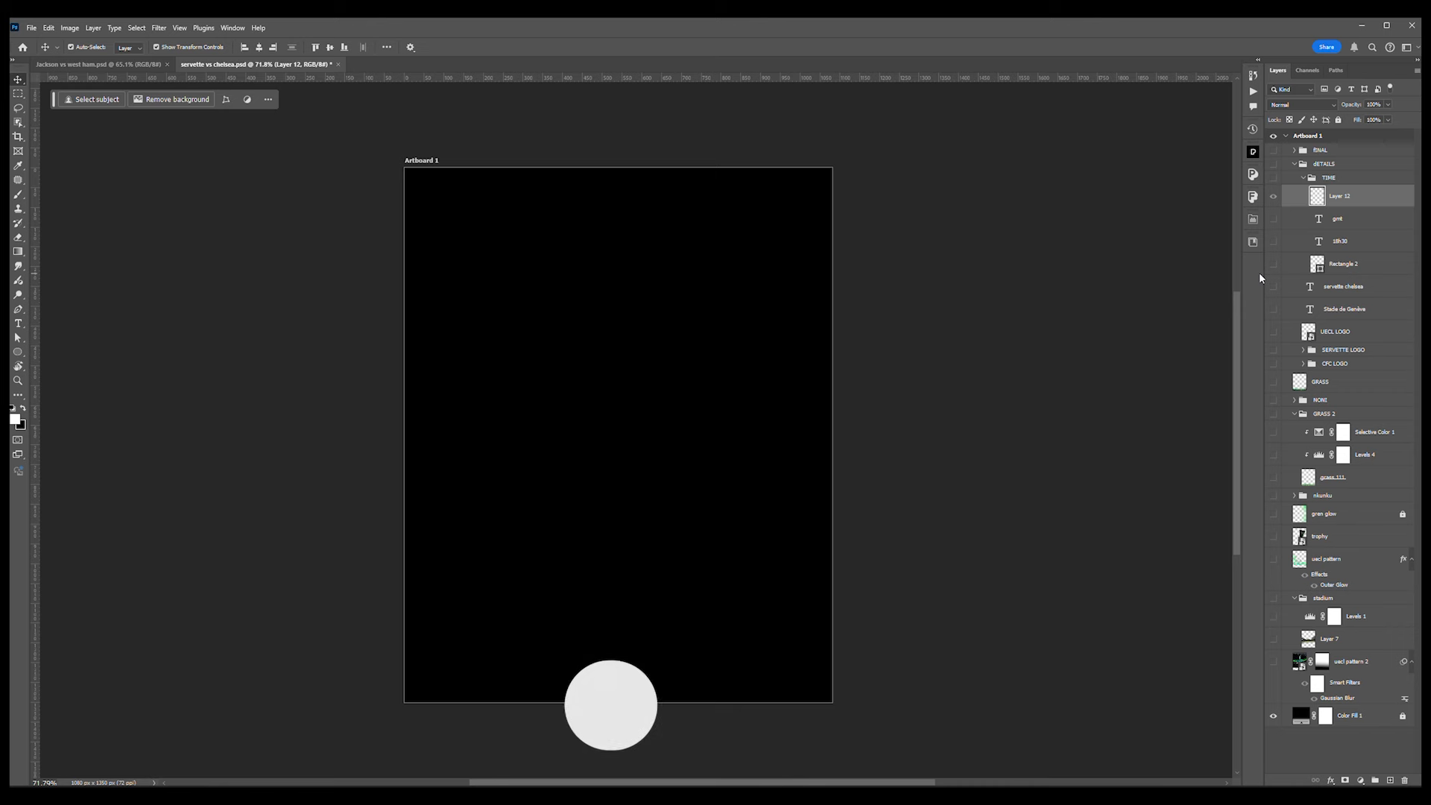
key("ctrl+BackSpace")
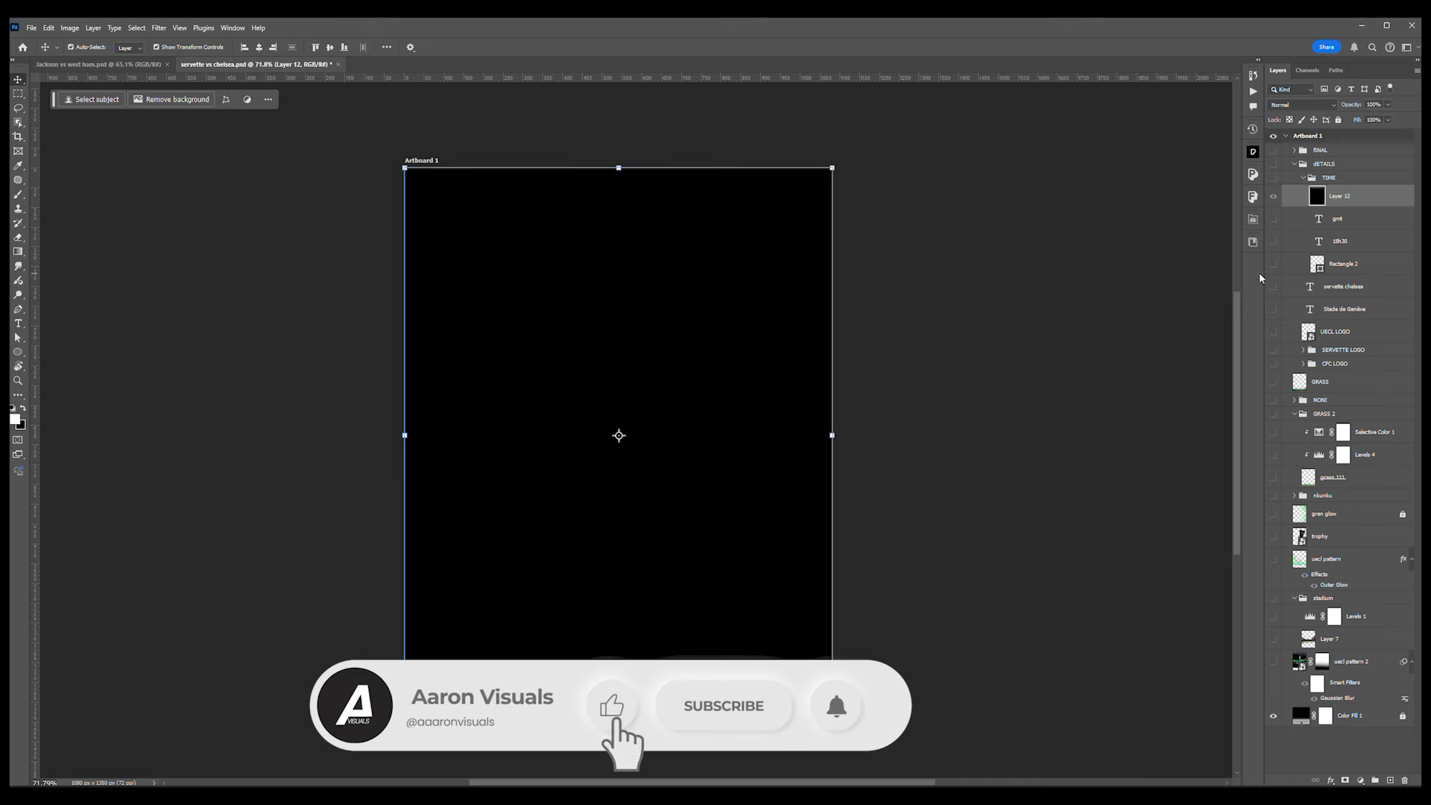
key("alt+BackSpace")
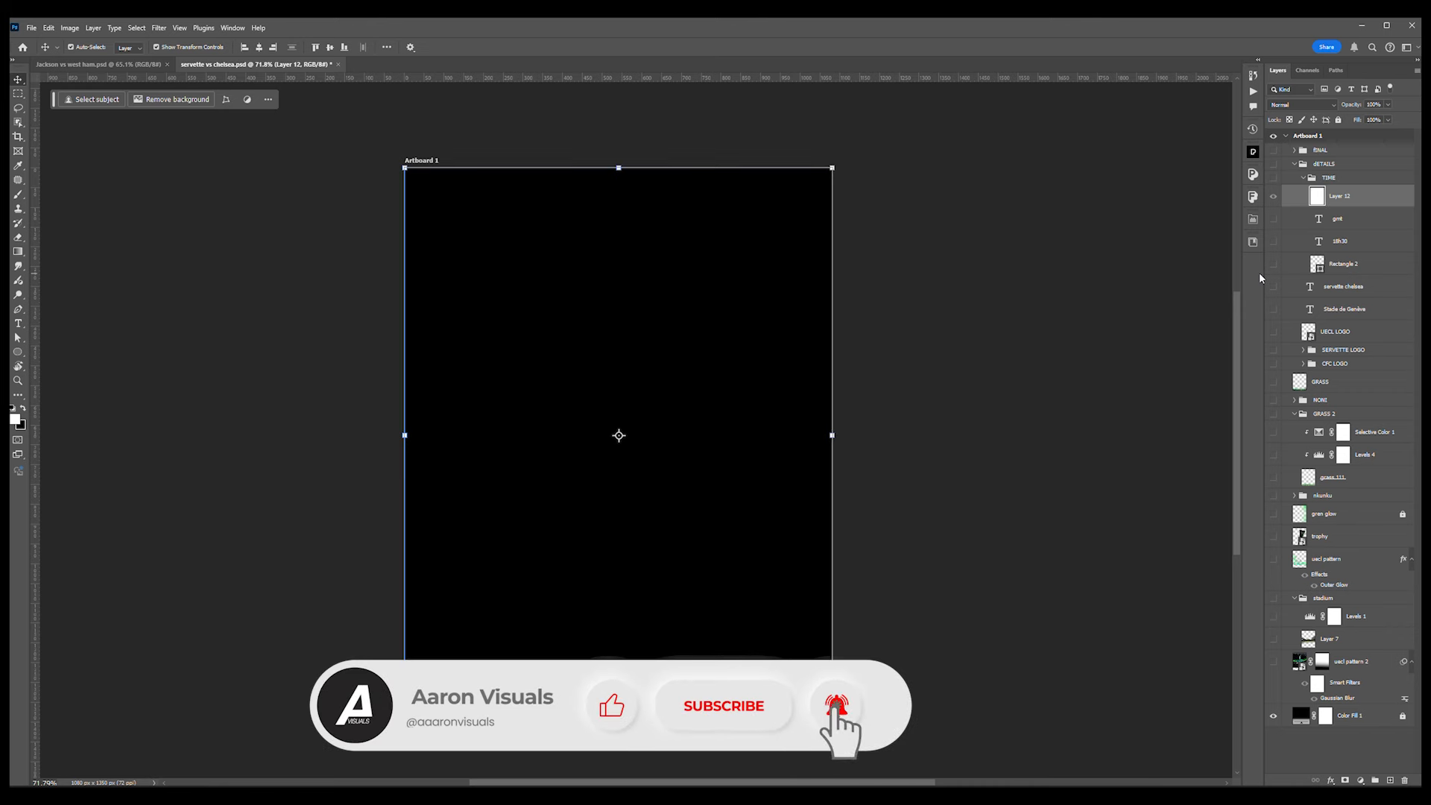
left_click_drag(1325, 187, 1324, 153)
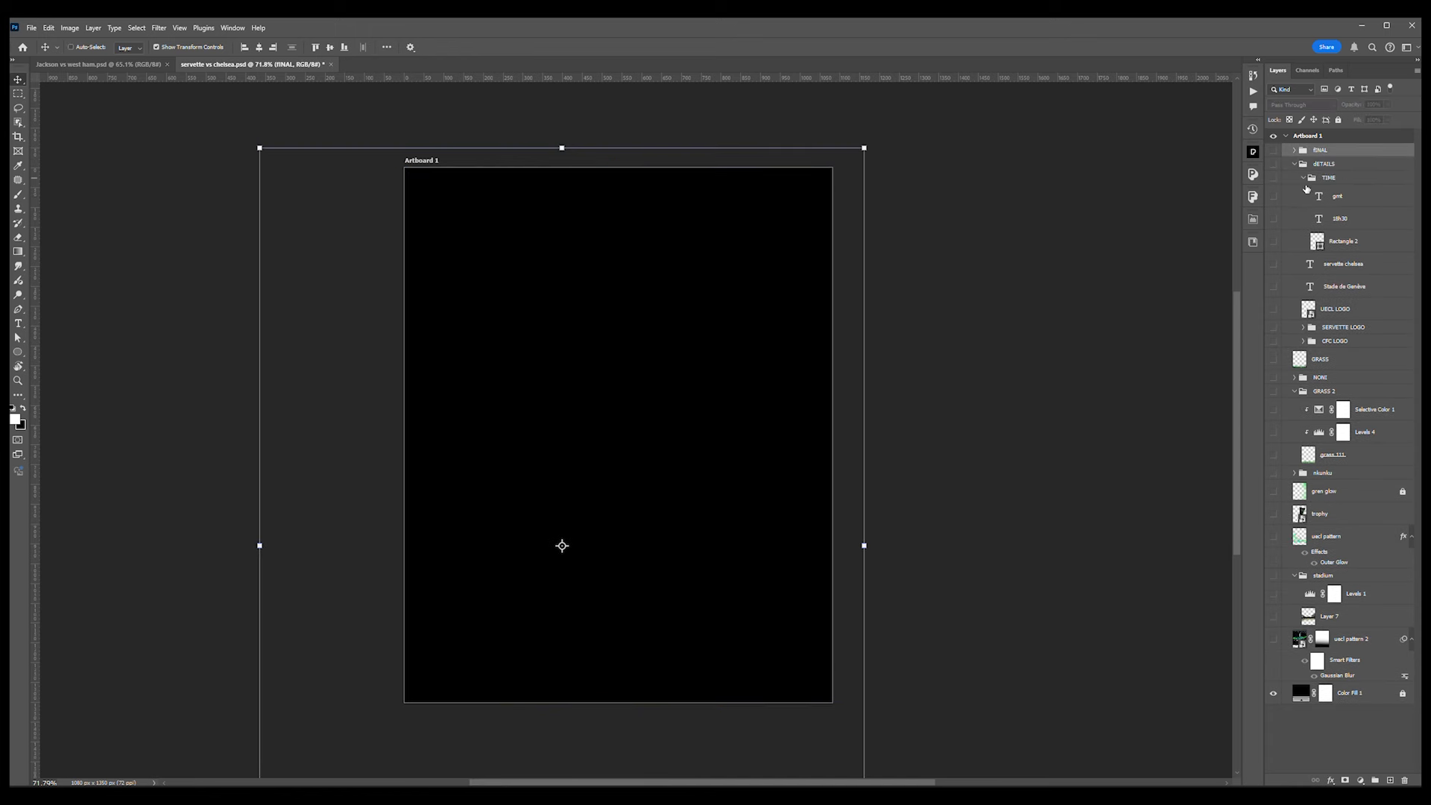
key("ctrl+z")
left_click_drag(1333, 194, 1336, 143)
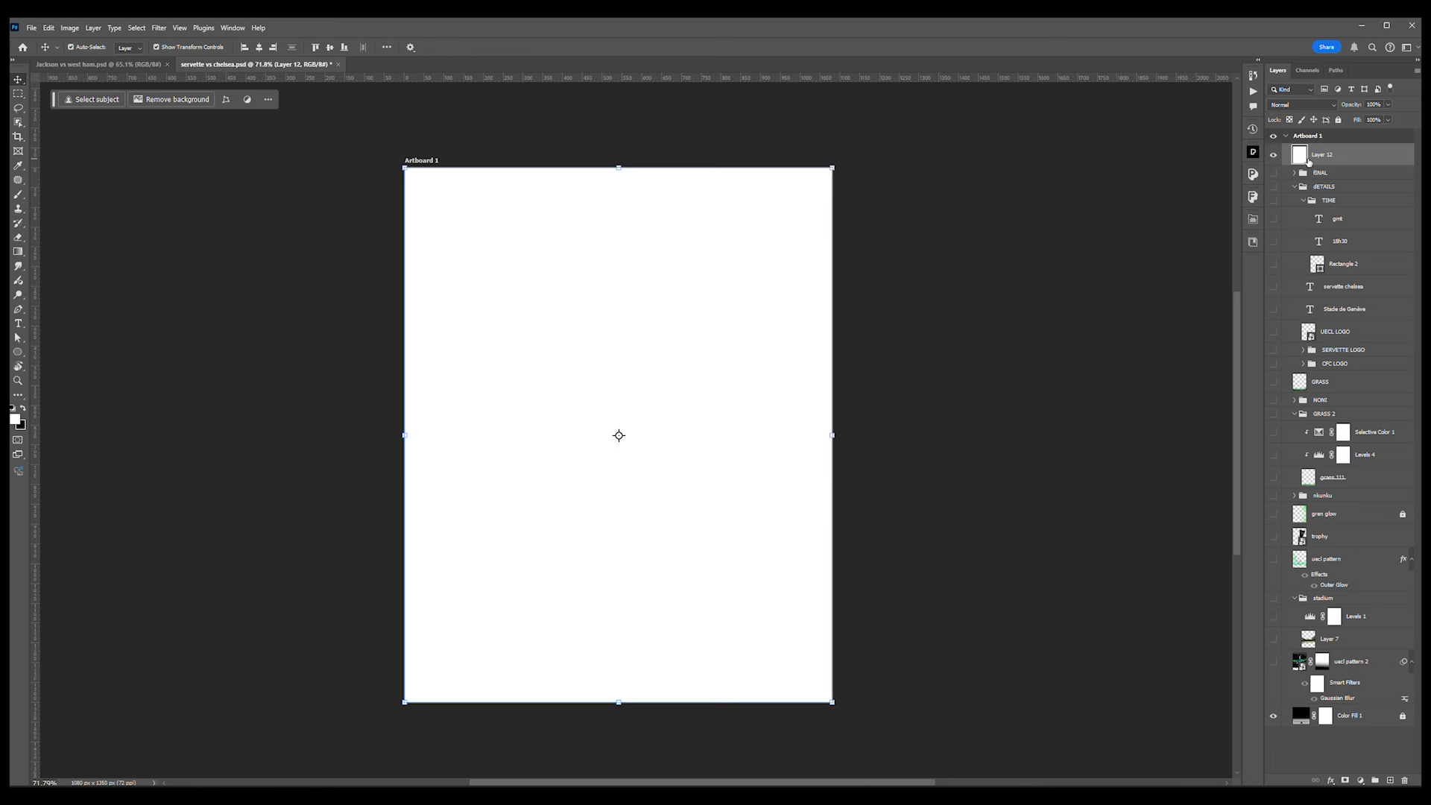
- Invert the white layer's colour twice, then hide and delete the layer
key("ctrl+i")
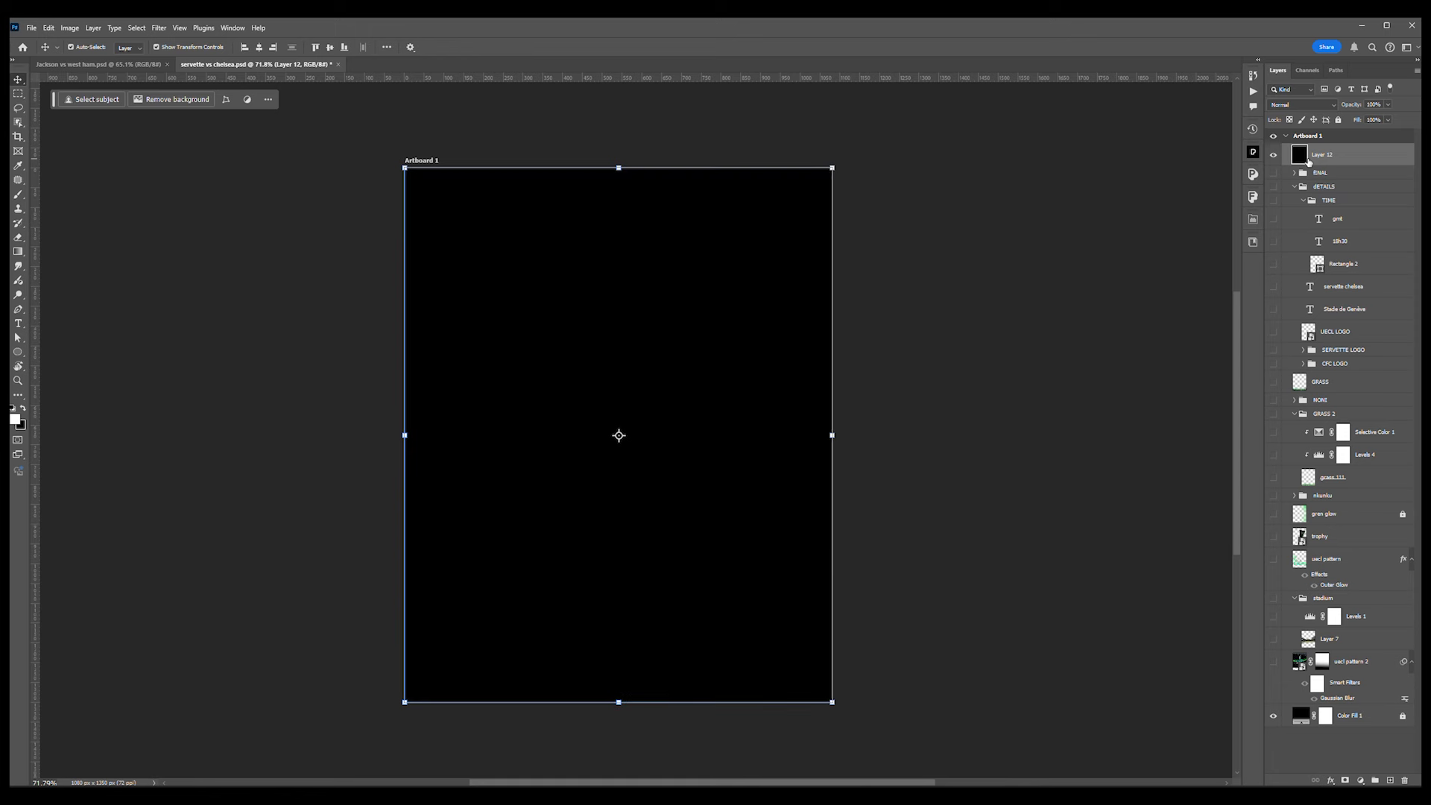
key("ctrl+i")
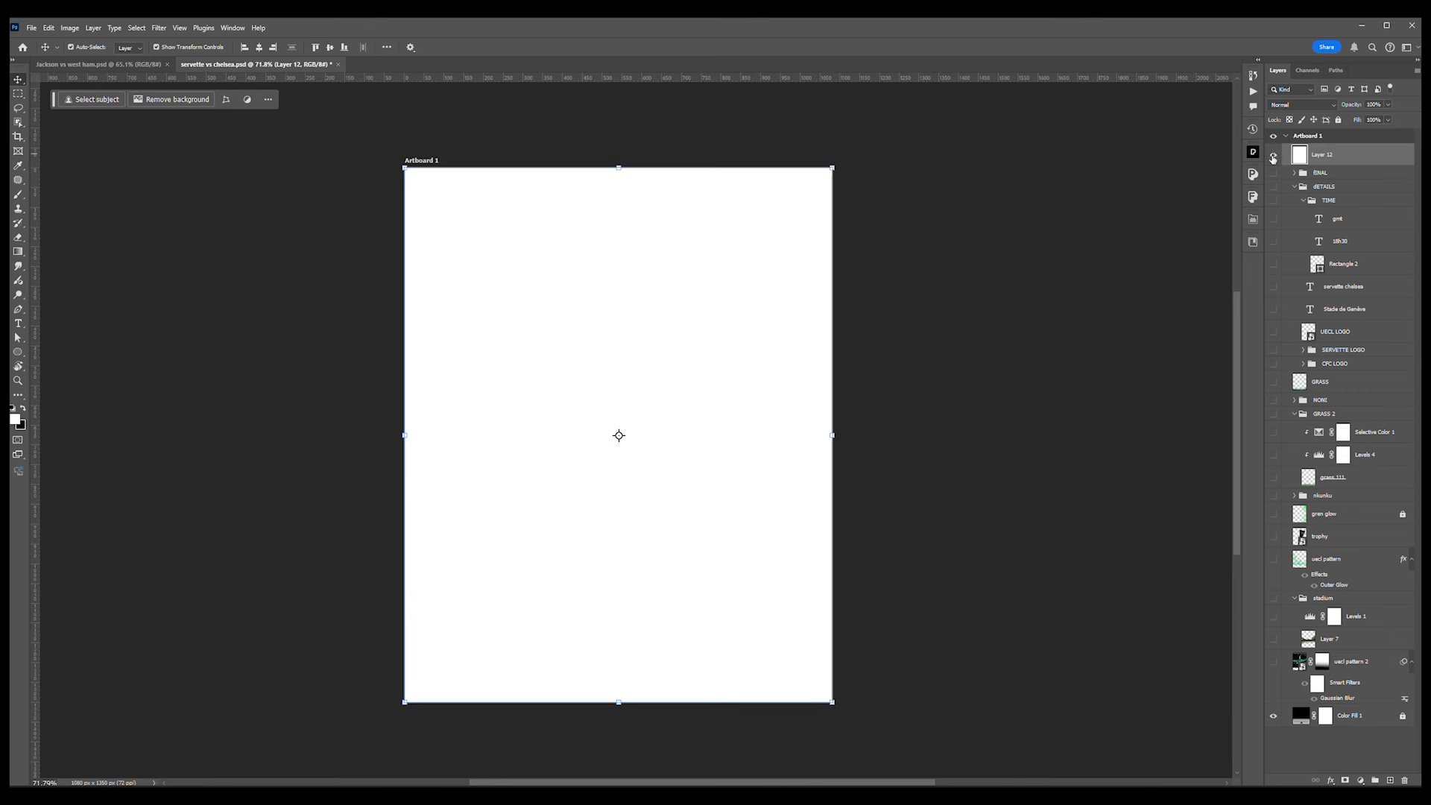
left_click(1273, 158)
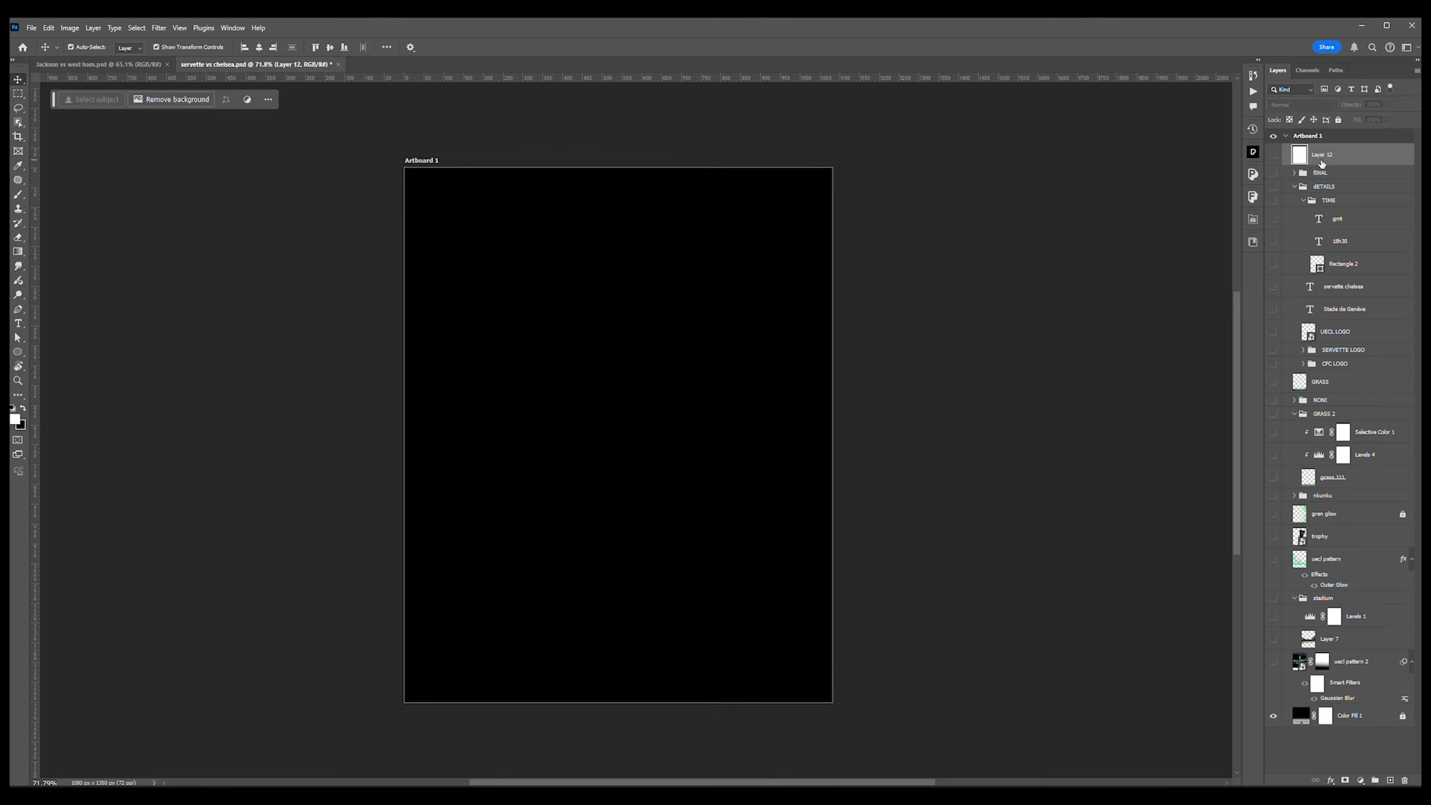
key("Delete")
- Select the Color Fill 1 layer and show the blurred uecl pattern 2 layer above it
scroll(1327, 582, "down", 4)
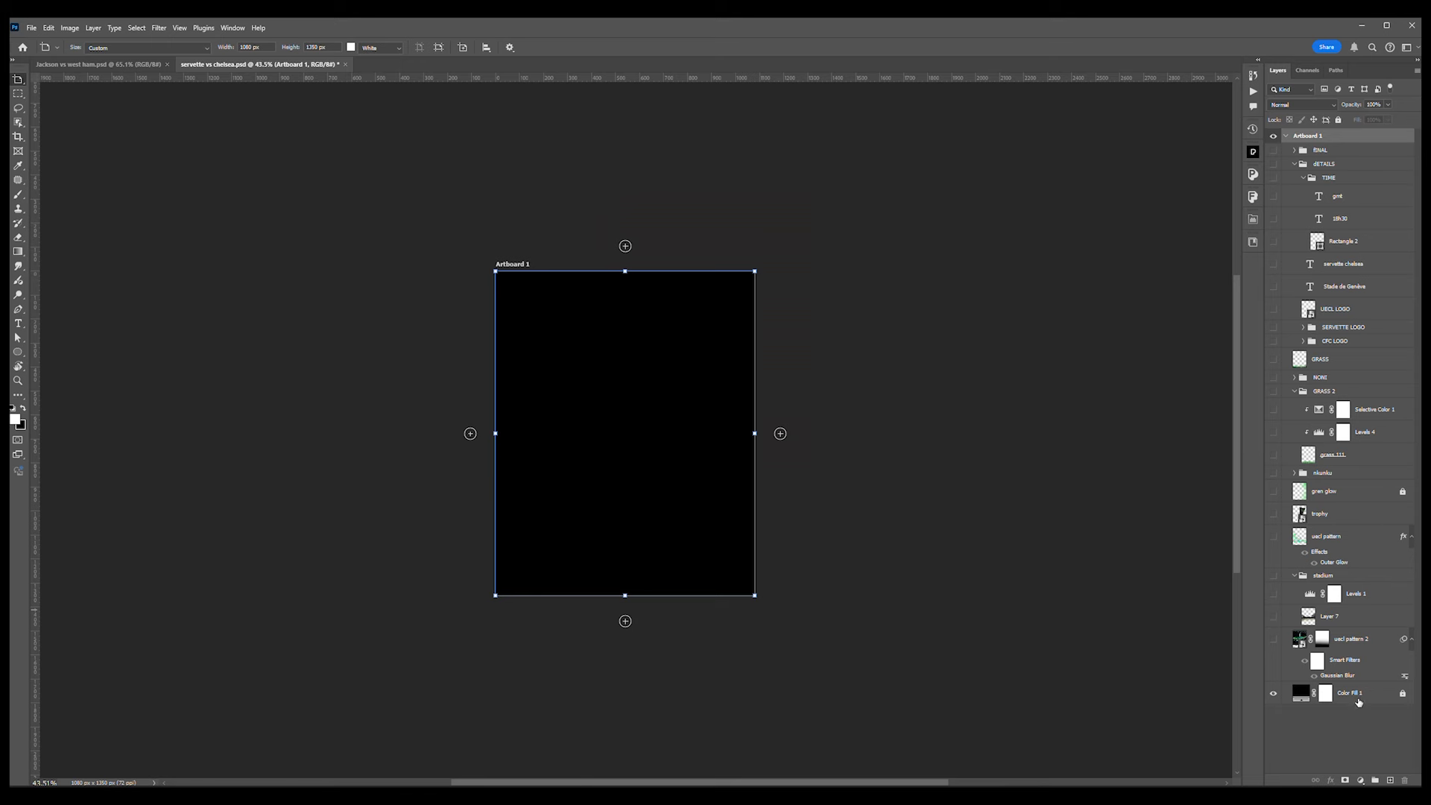
left_click(1358, 700)
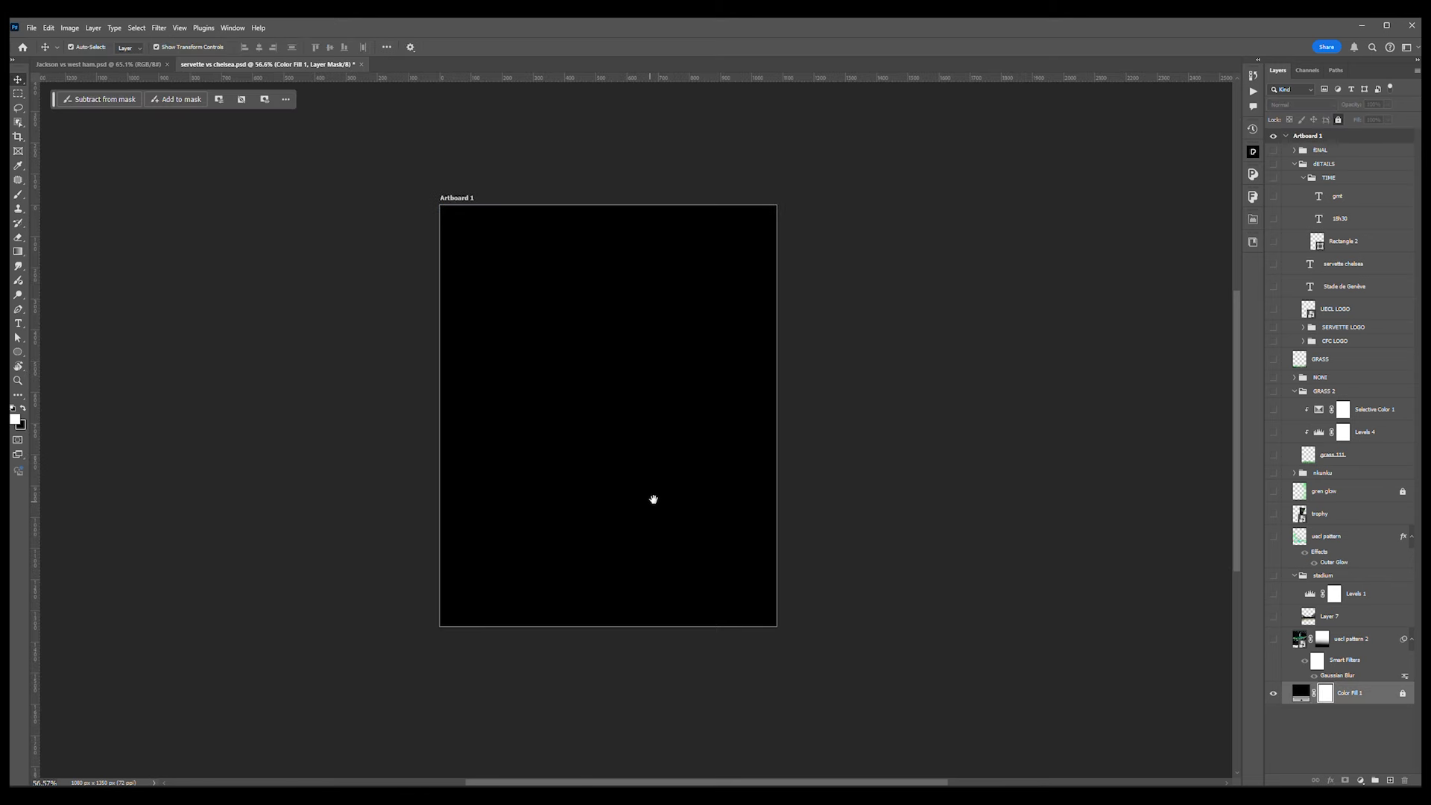
scroll(652, 495, "up", 2)
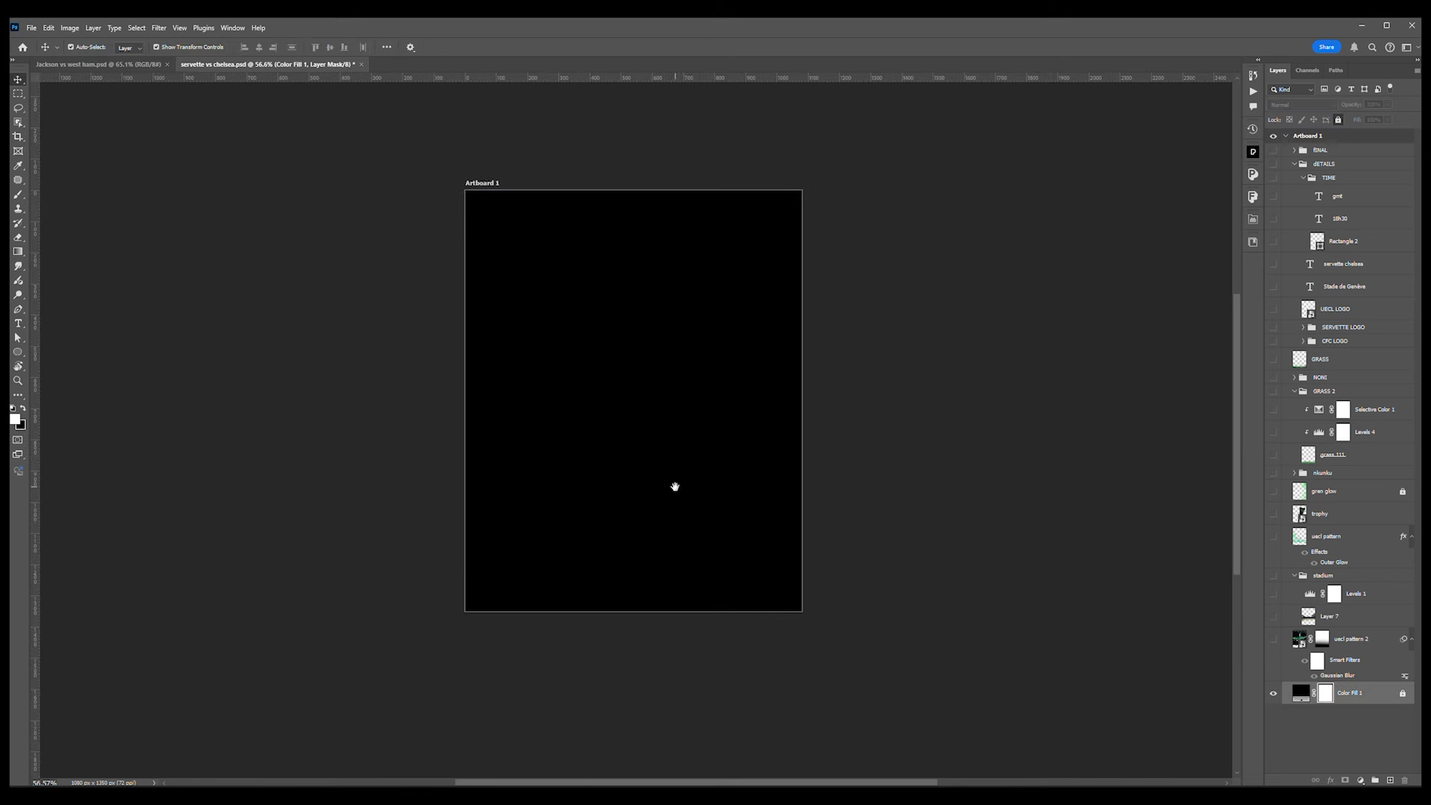
left_click(1273, 641)
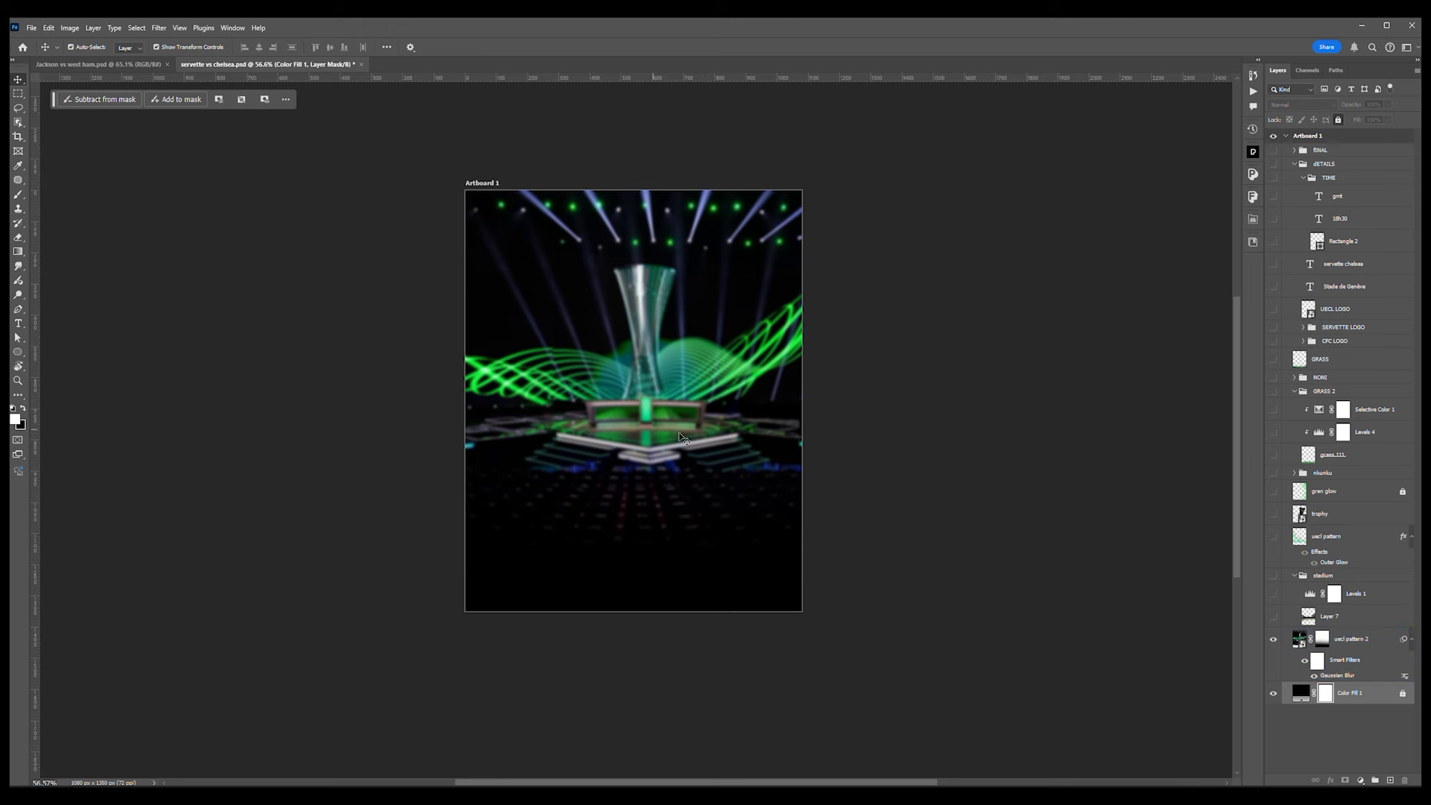
- Show Layer 7 with the stadium photo, undo a trial move of it, and show its Levels 1 adjustment
left_click(1273, 618)
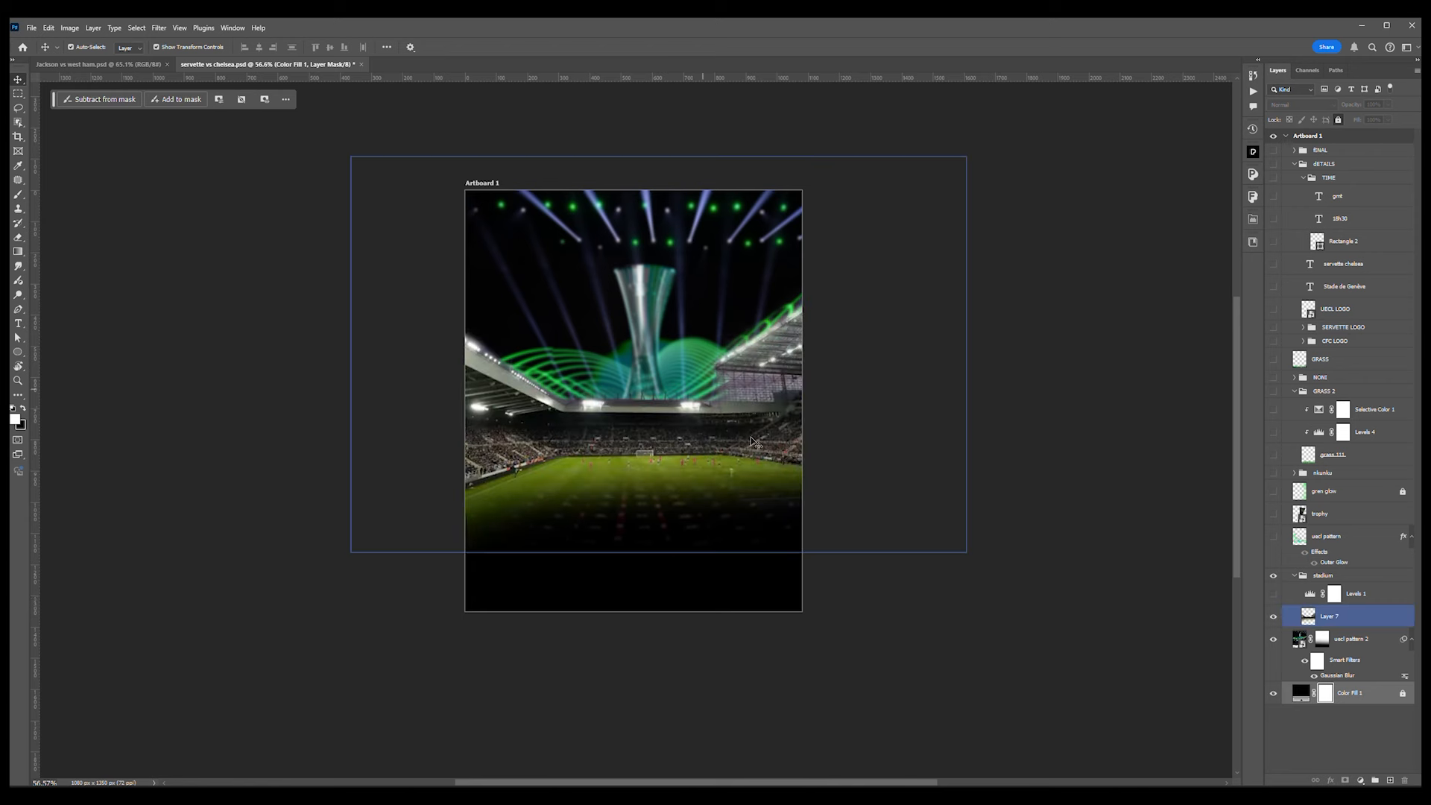
left_click_drag(647, 422, 630, 436)
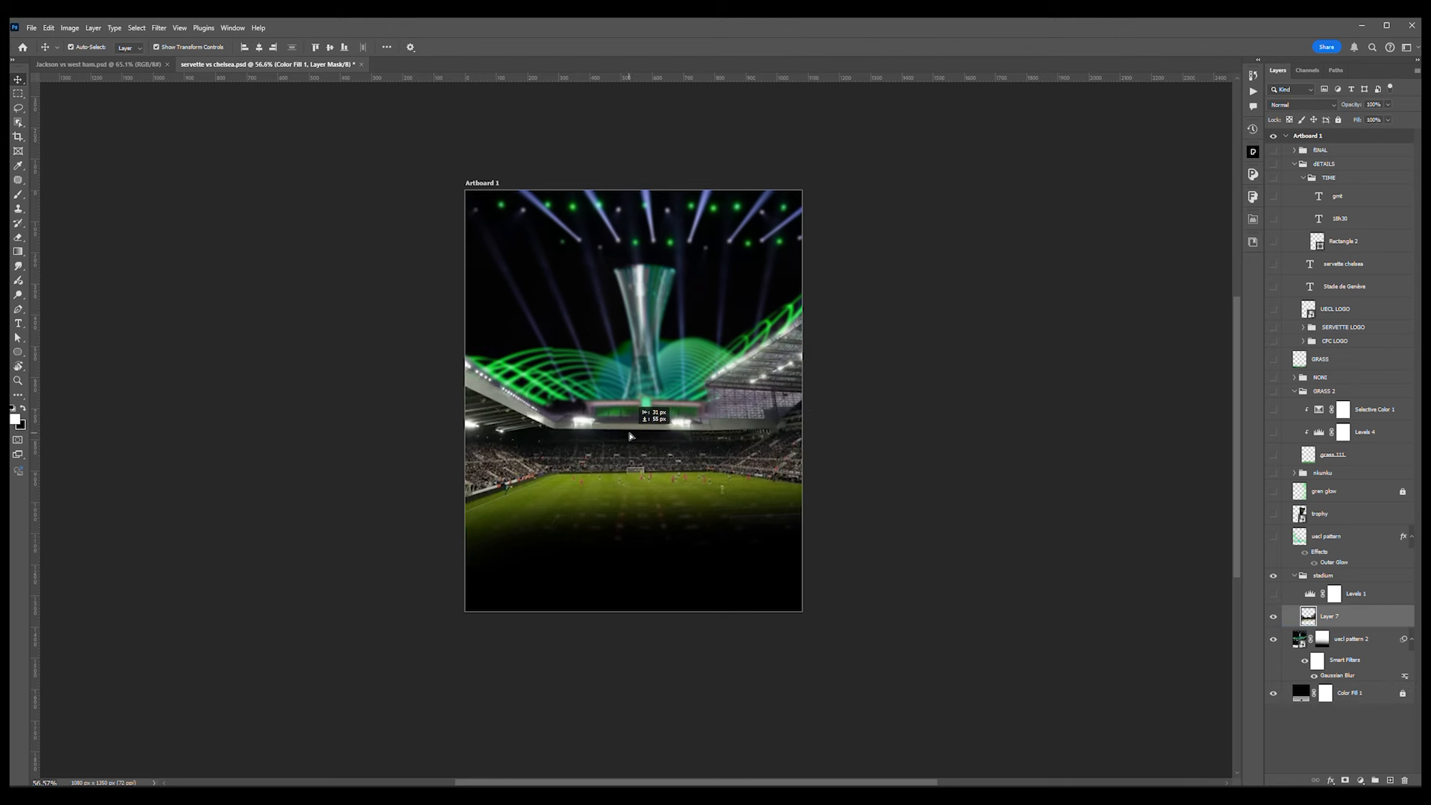
key("ctrl+z")
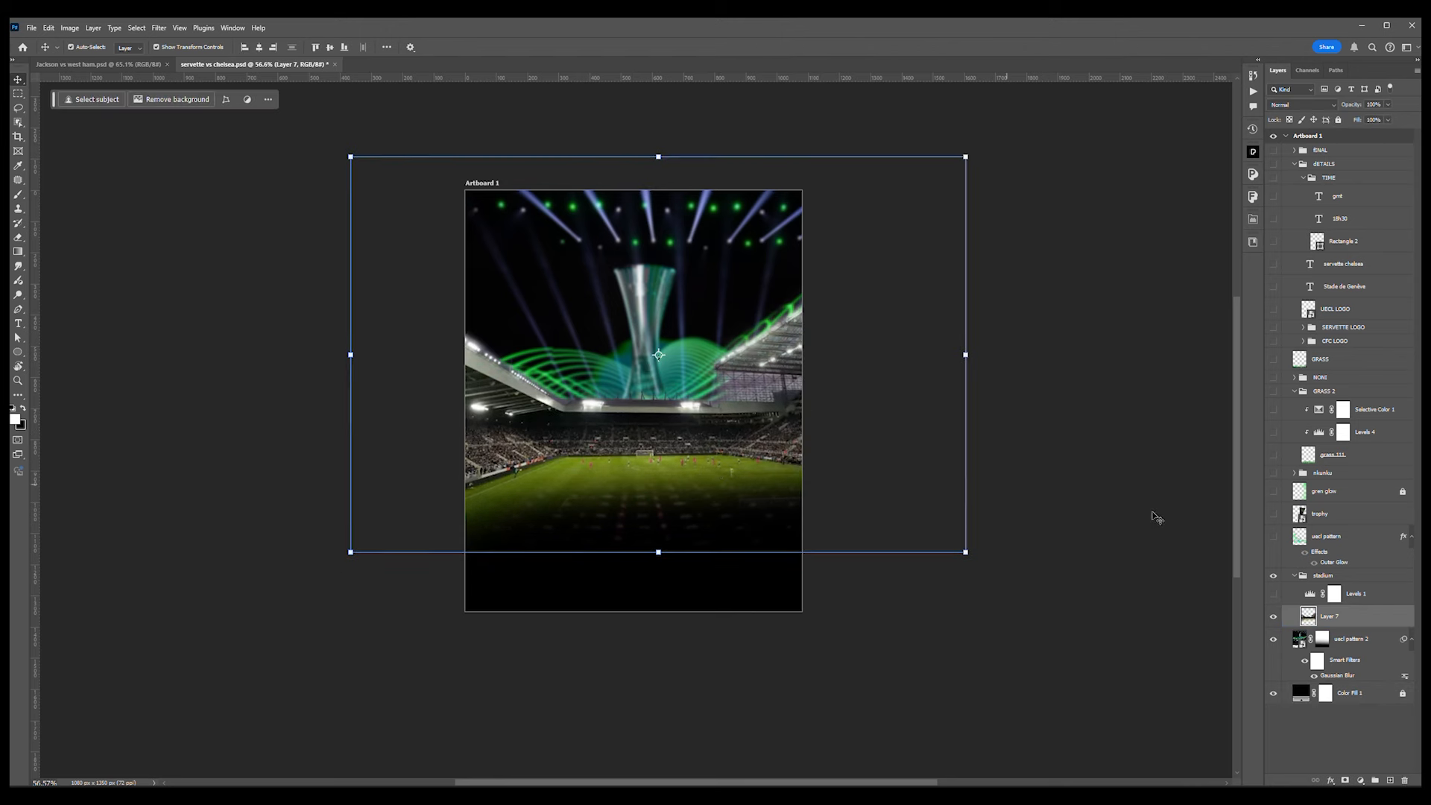
left_click(1274, 594)
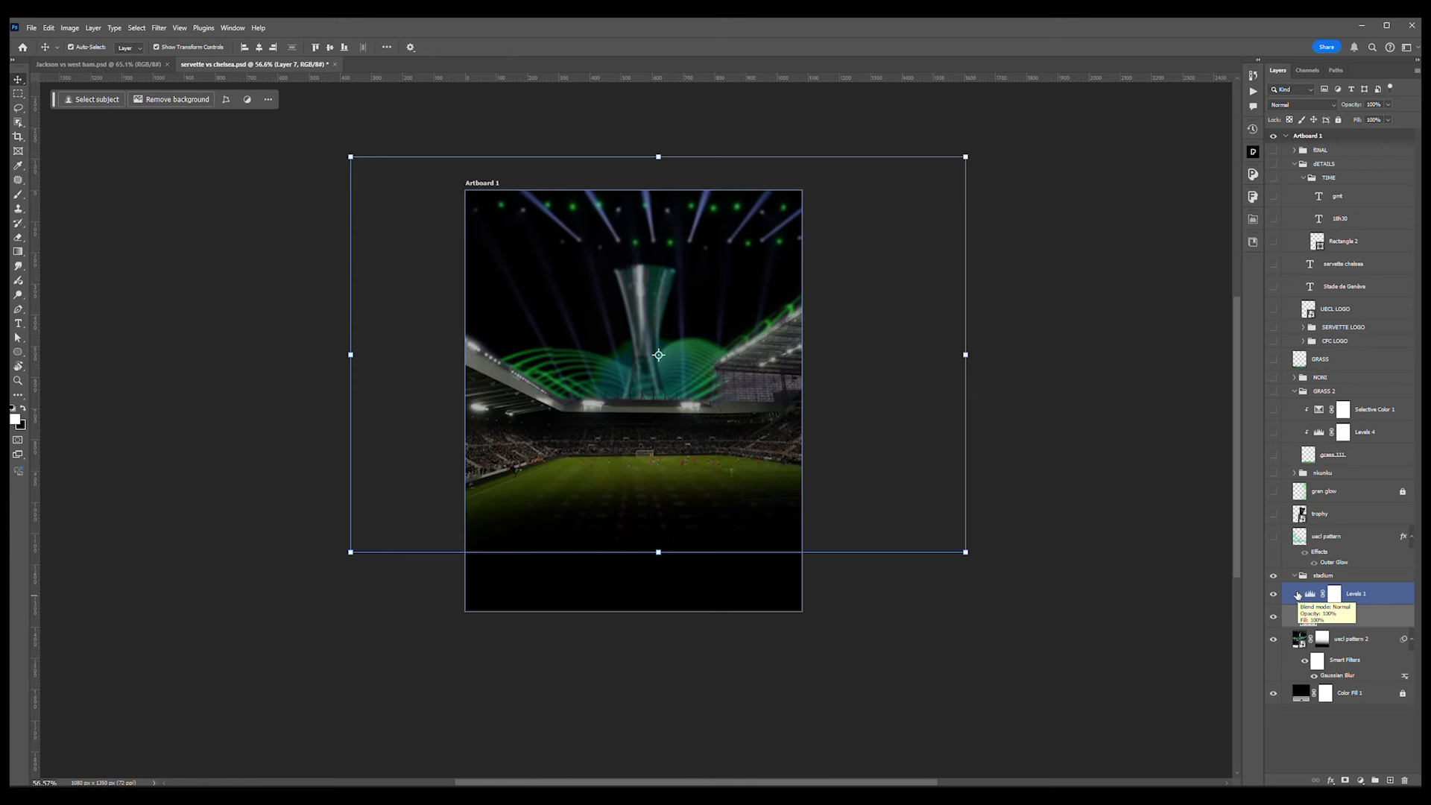
- Show the green uecl pattern layer above the stadium group and select it
left_click(1273, 537)
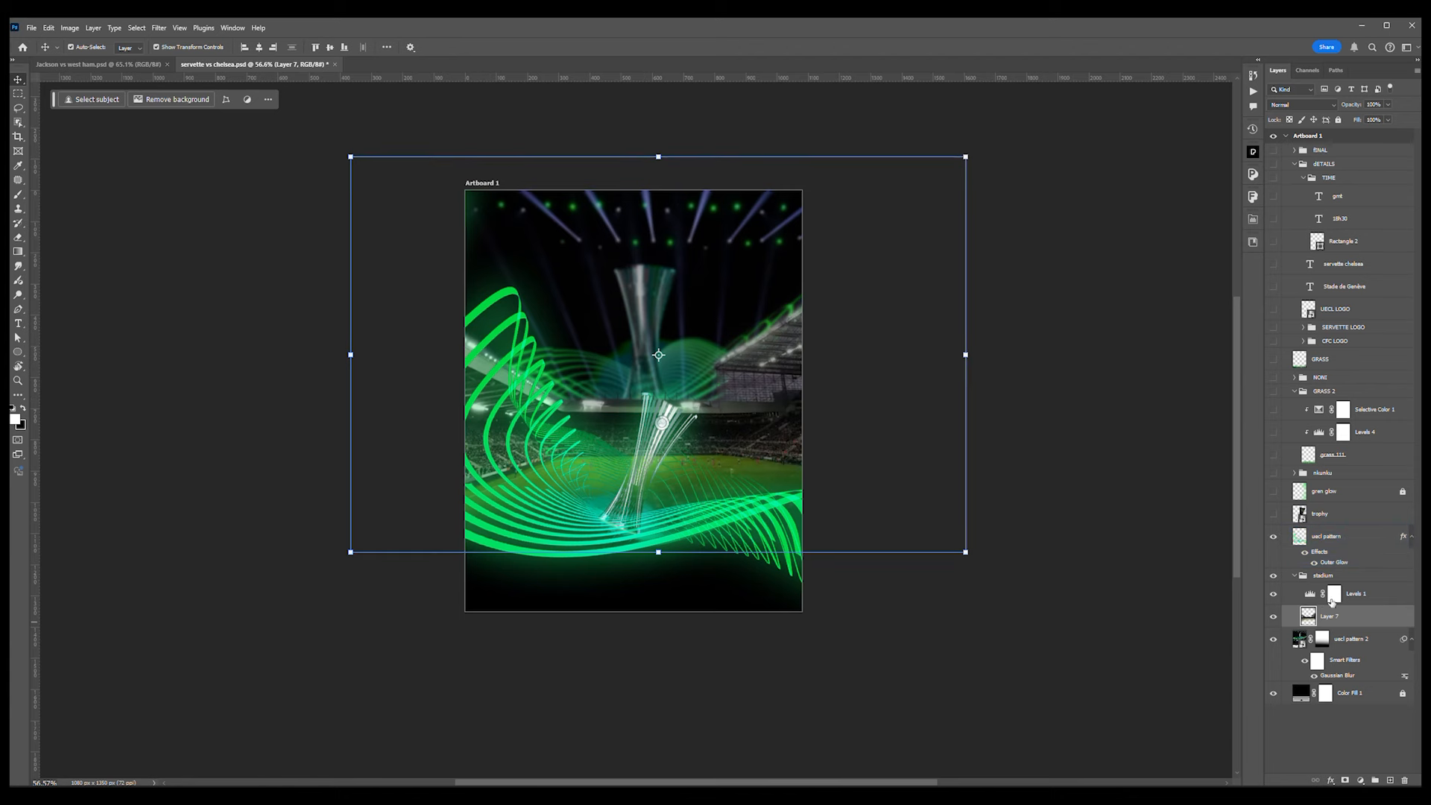
left_click(1321, 536)
scroll(569, 491, "up", 4)
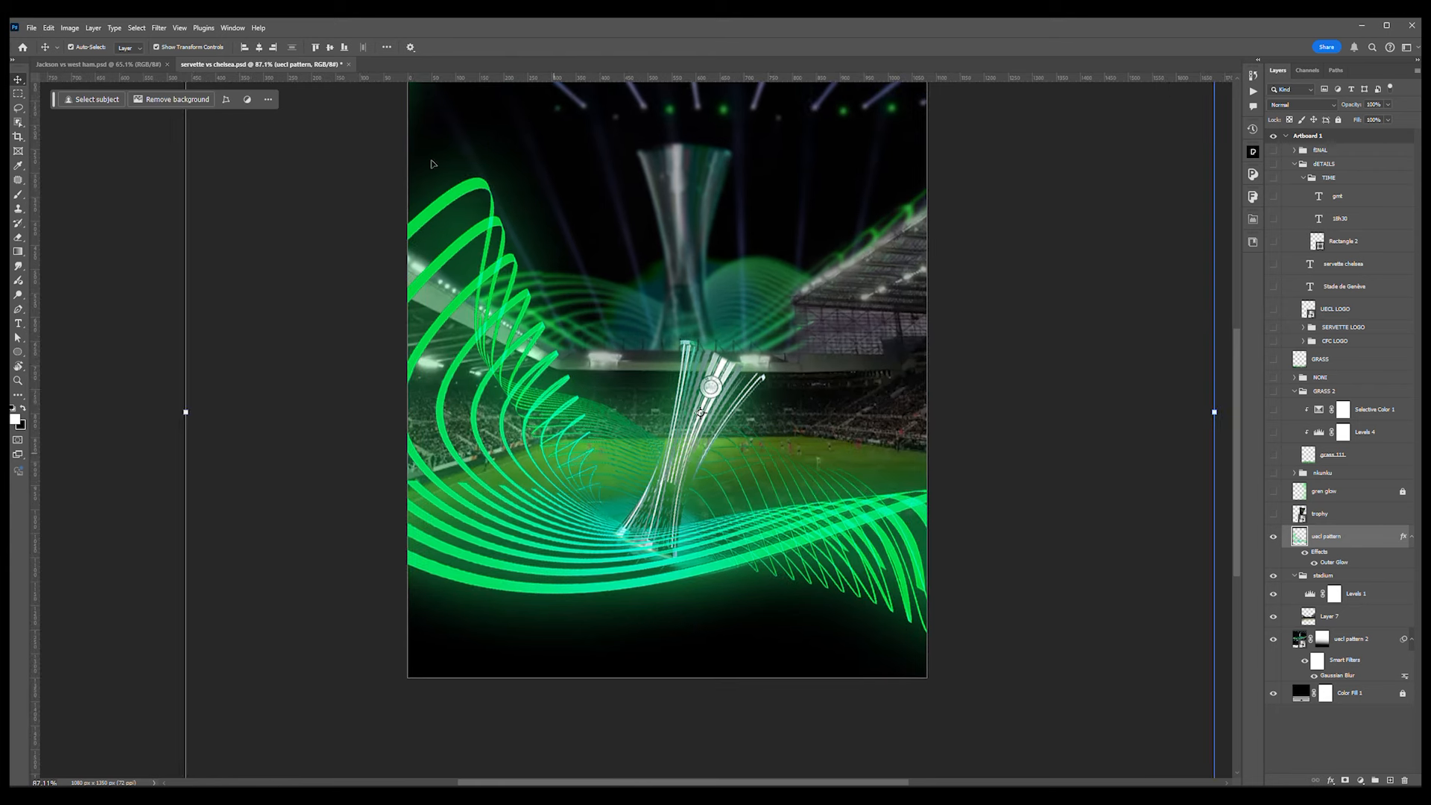
scroll(562, 316, "down", 4)
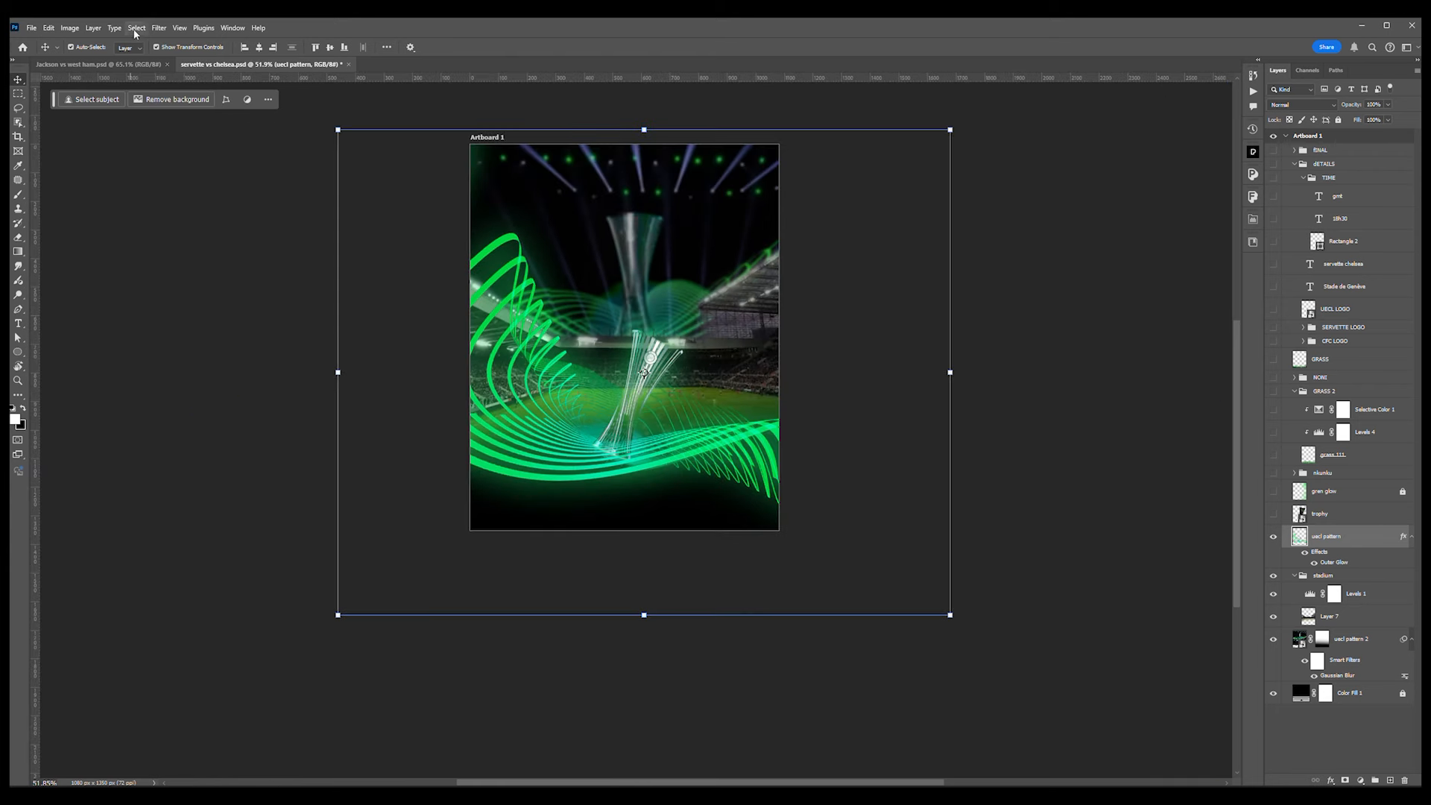
- Try sampling the green pattern lines with Color Range, then cancel the selection
left_click(136, 28)
left_click(174, 138)
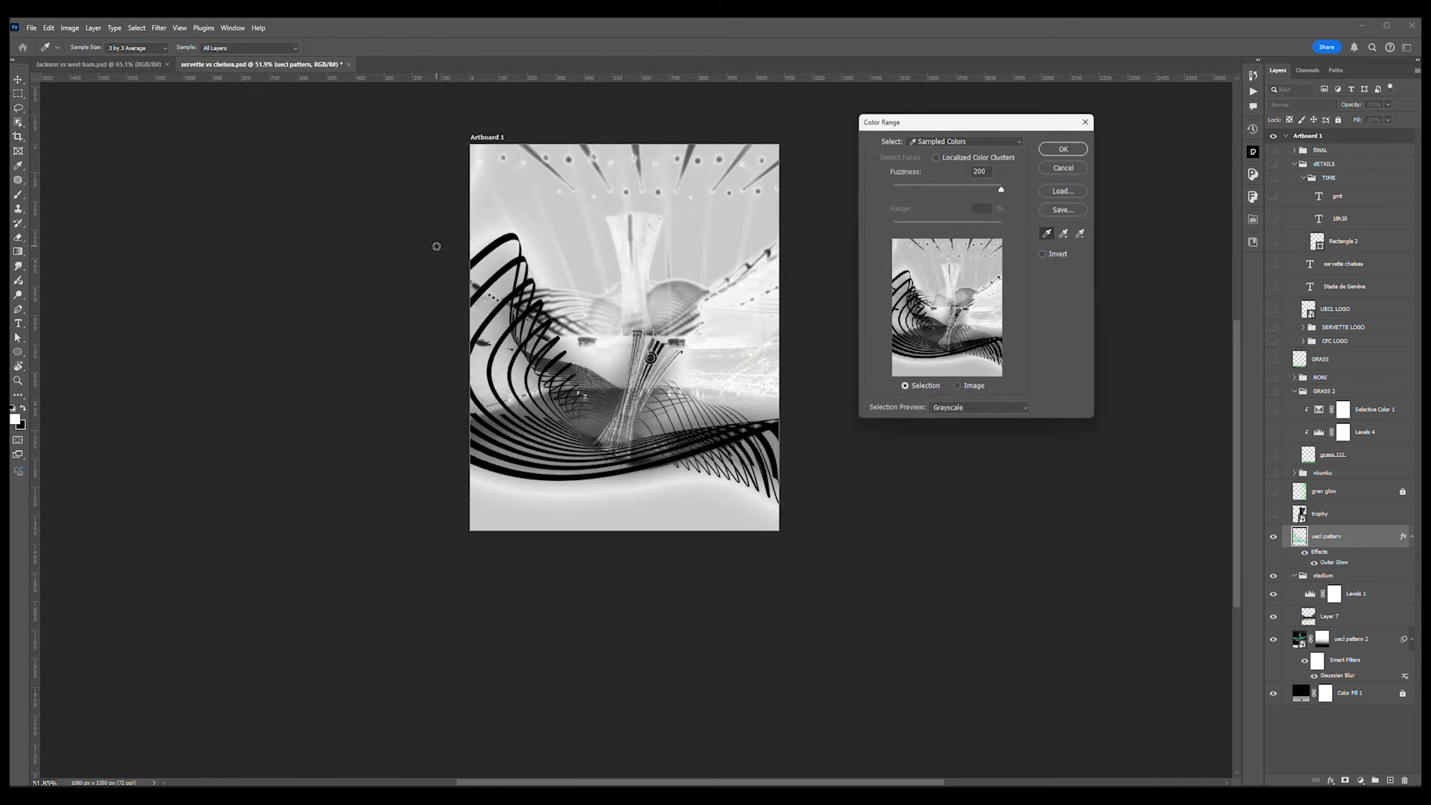
left_click(516, 291)
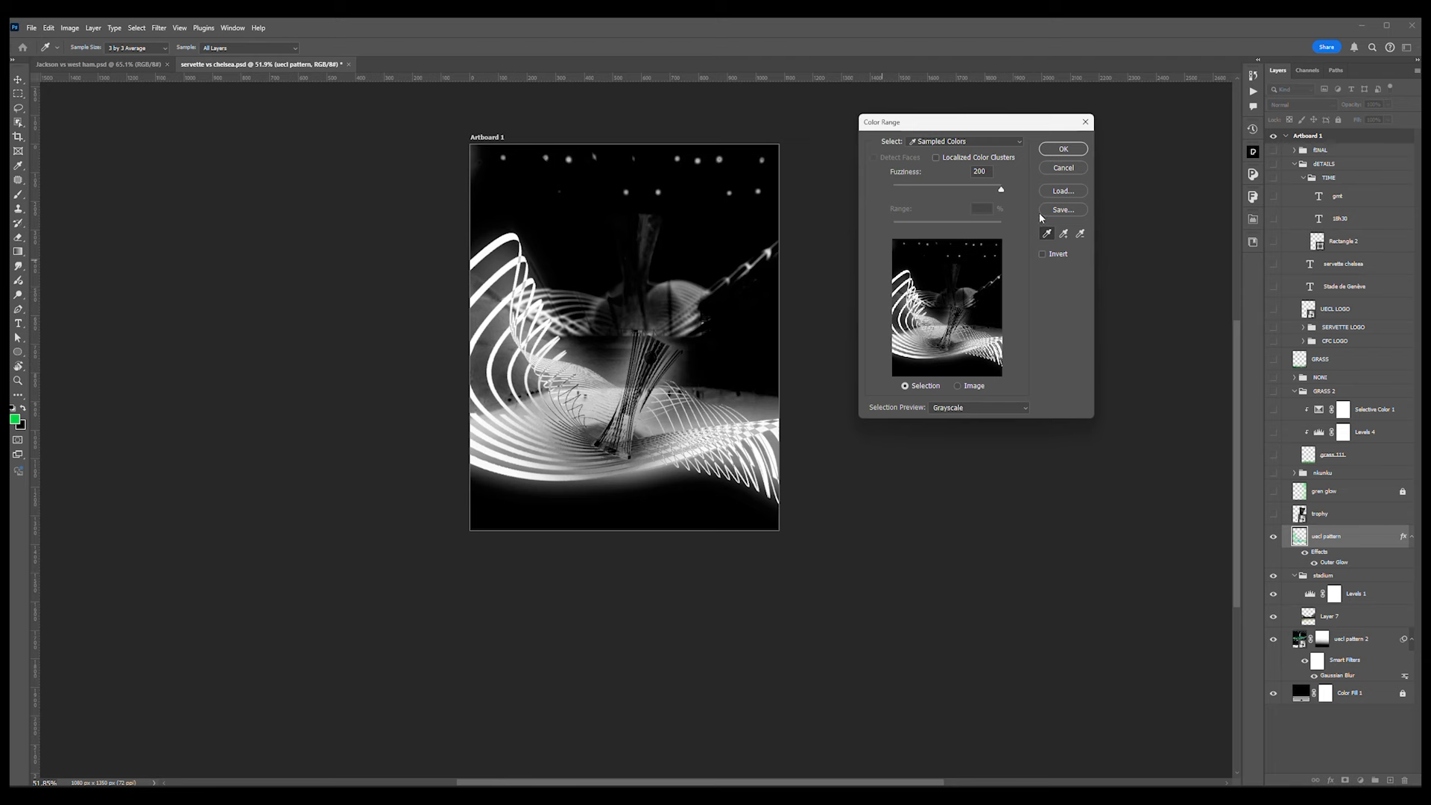
left_click(1065, 167)
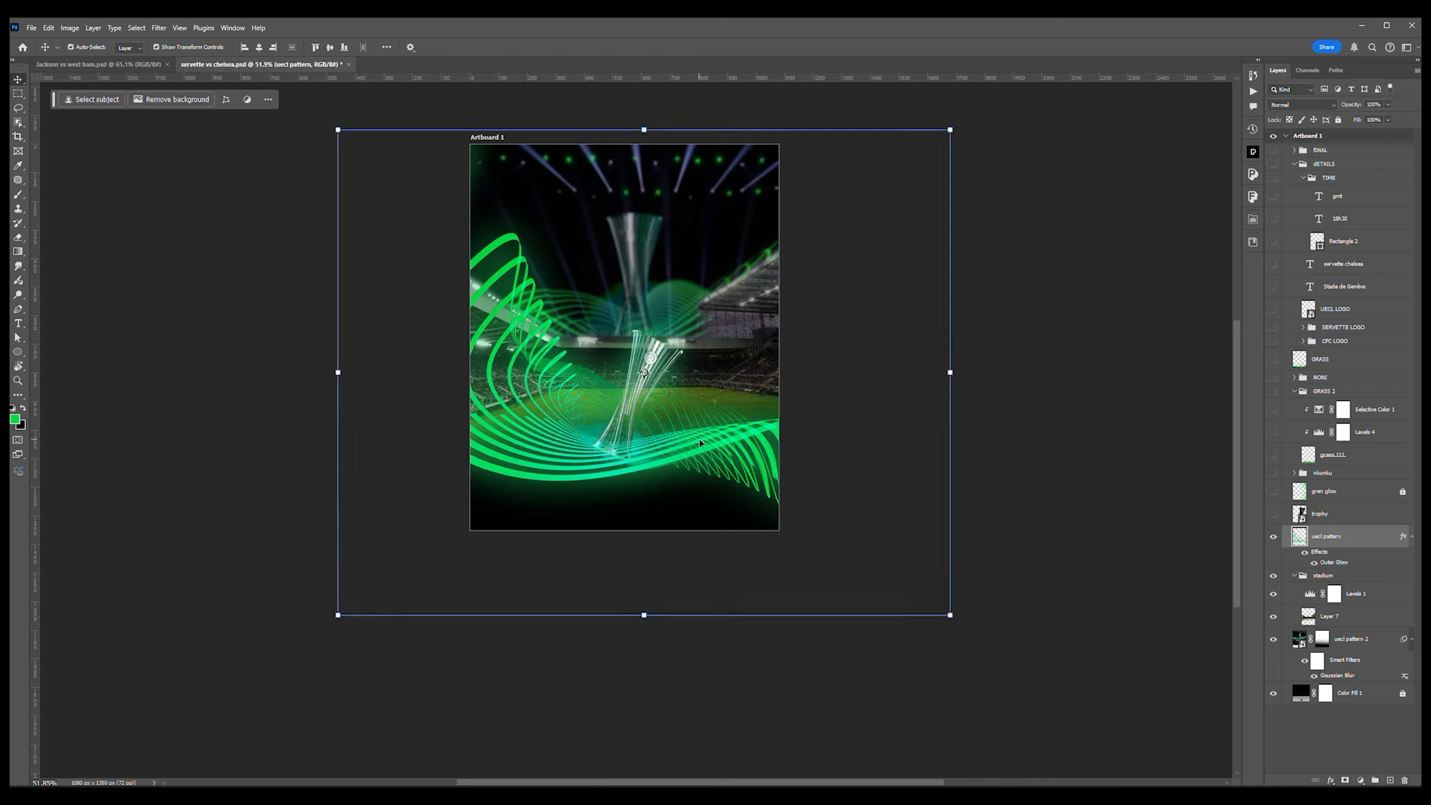
- Toggle the Outer Glow effect of the uecl pattern layer off and on to compare the glow
left_click(1314, 563)
left_click(1314, 563)
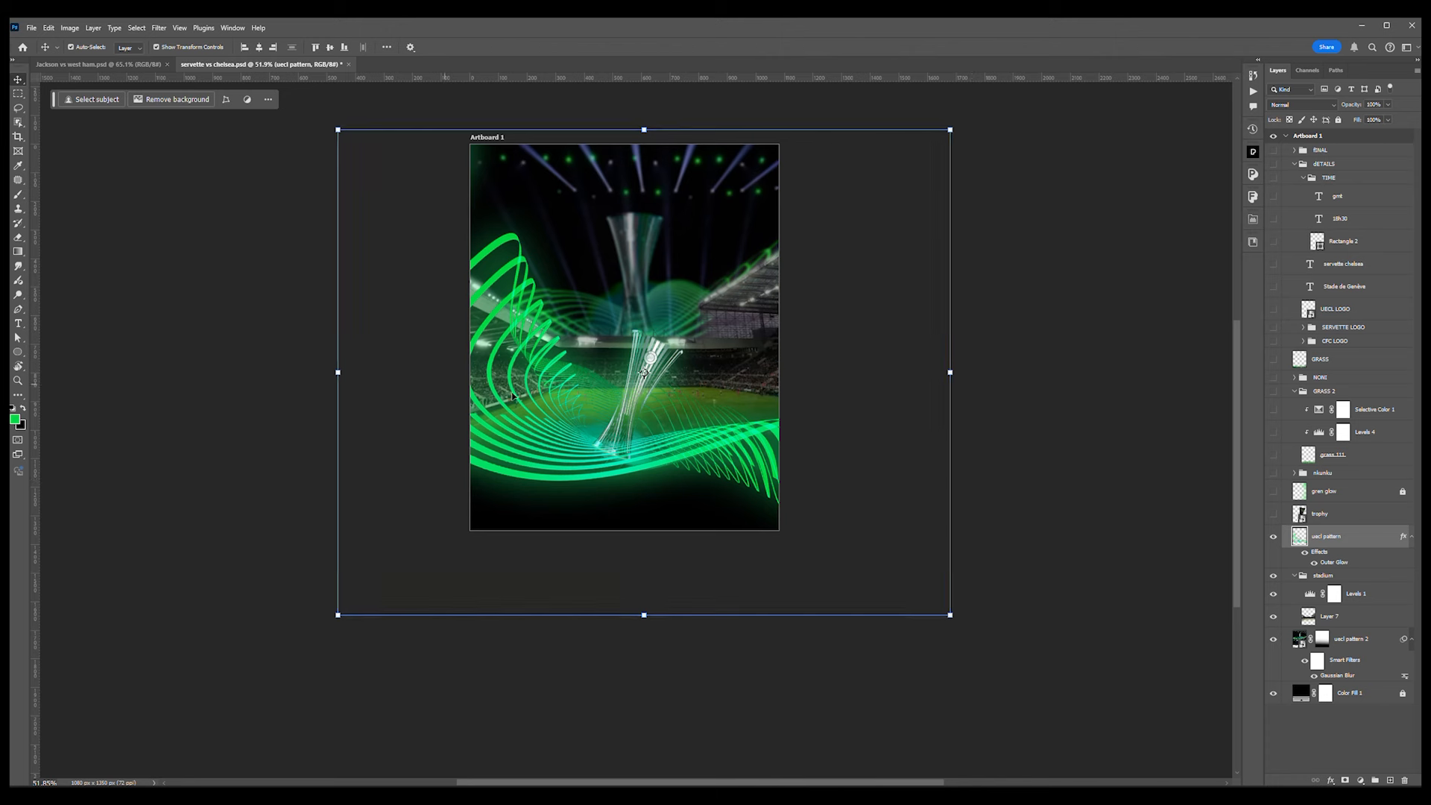
left_click(1331, 617)
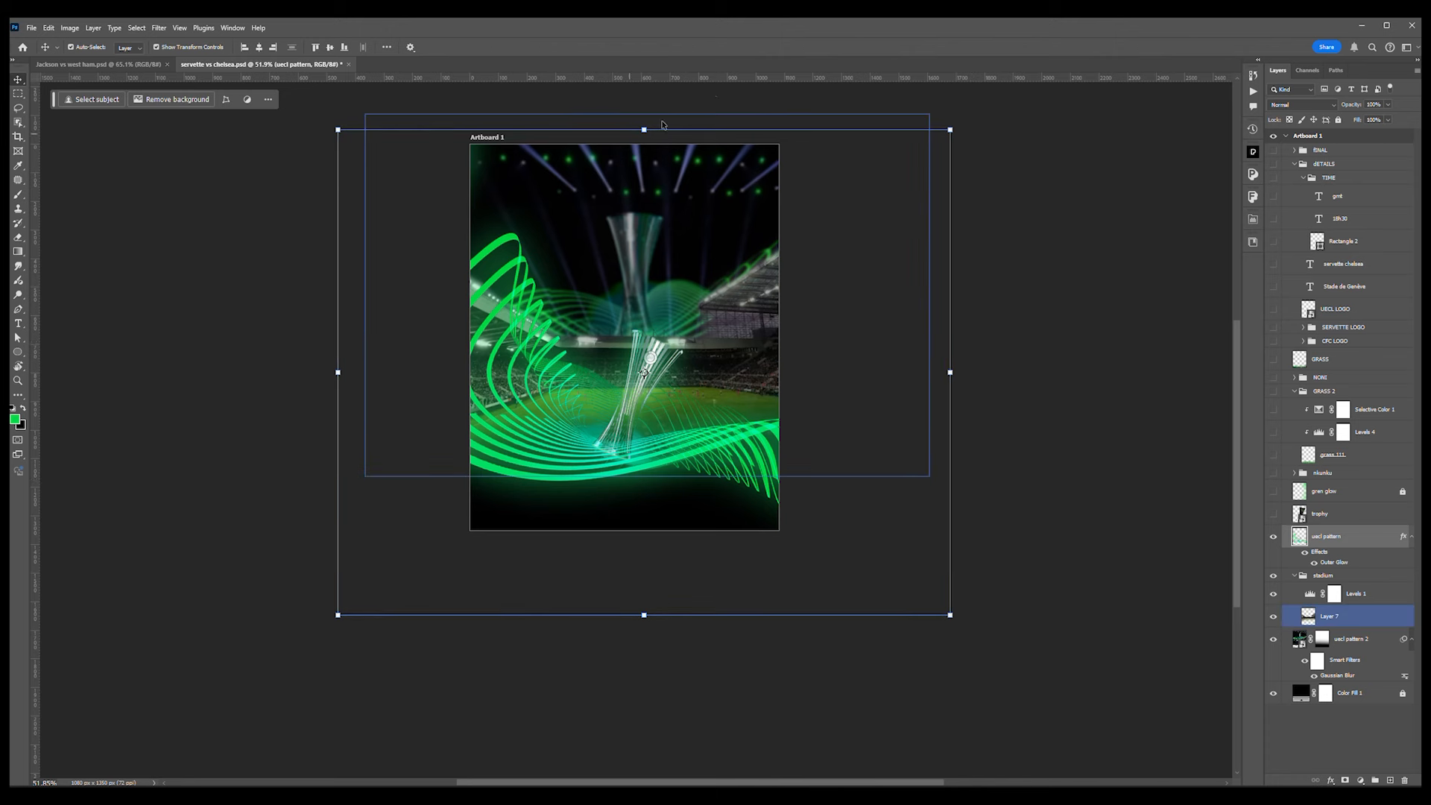
- Show the trophy layer above the uecl pattern, select it and inspect the trophy up close
left_click(1274, 513)
left_click(1323, 514)
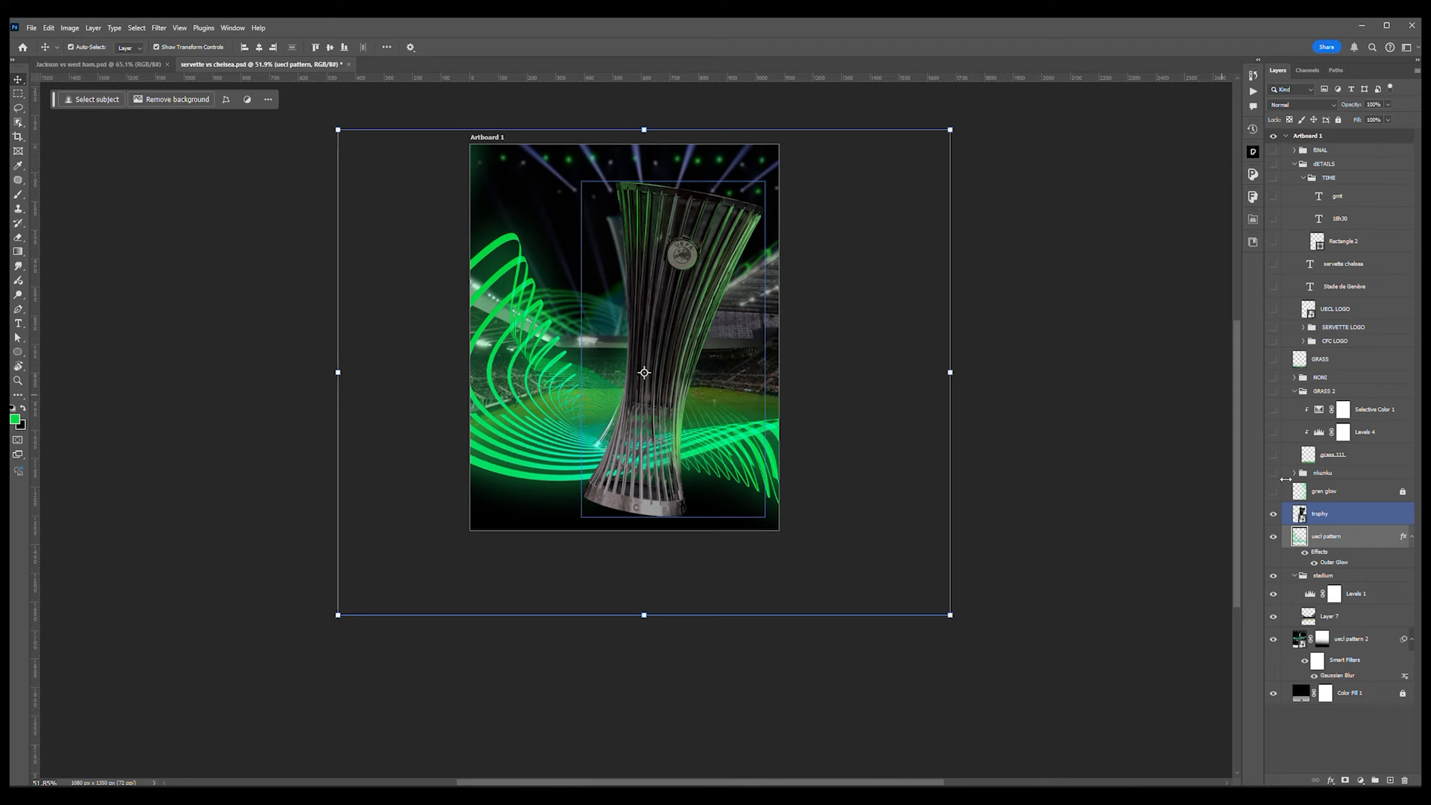
left_click(1333, 520)
scroll(708, 231, "up", 9)
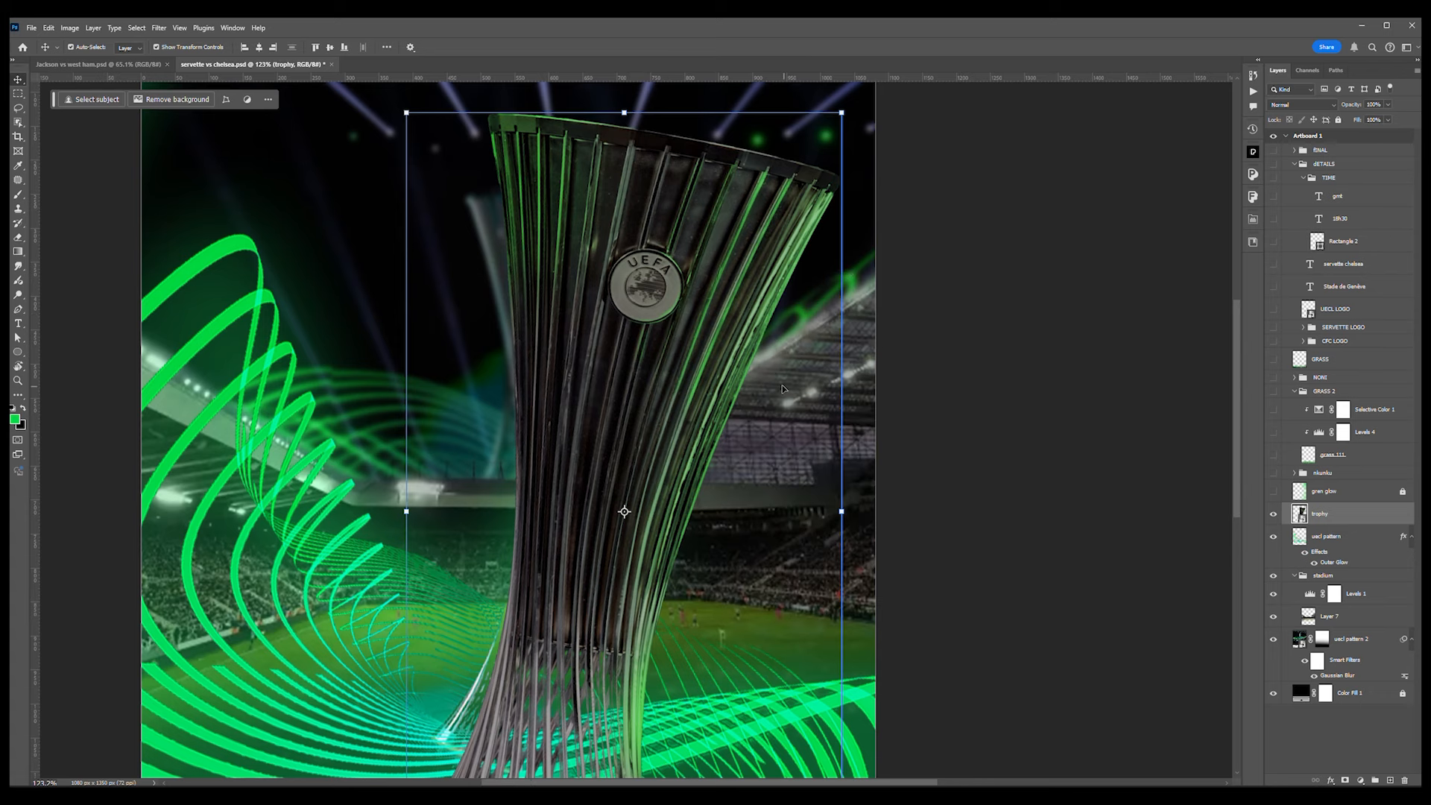
scroll(783, 389, "down", 5)
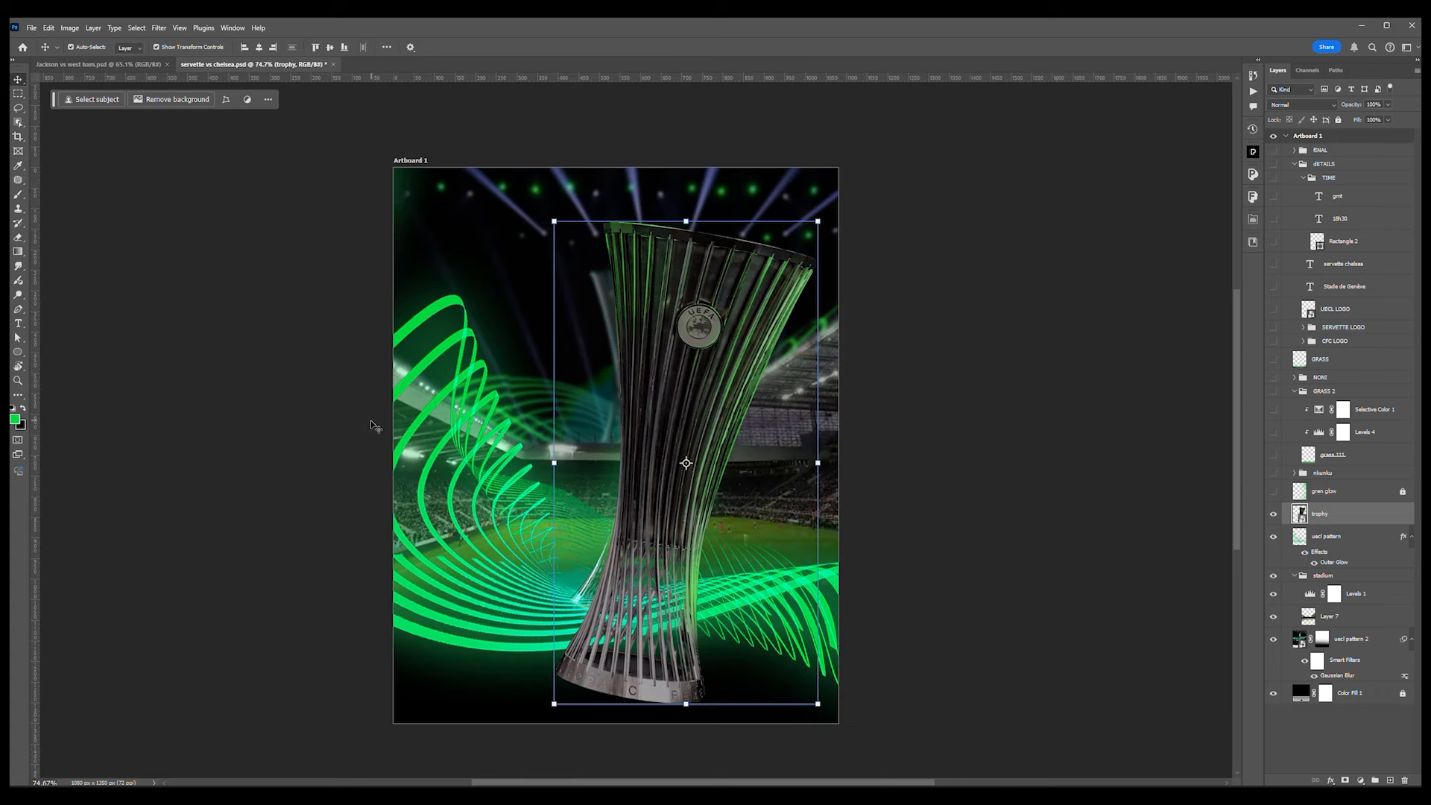
- Show the gren glow layer above the trophy and select it
left_click(1273, 492)
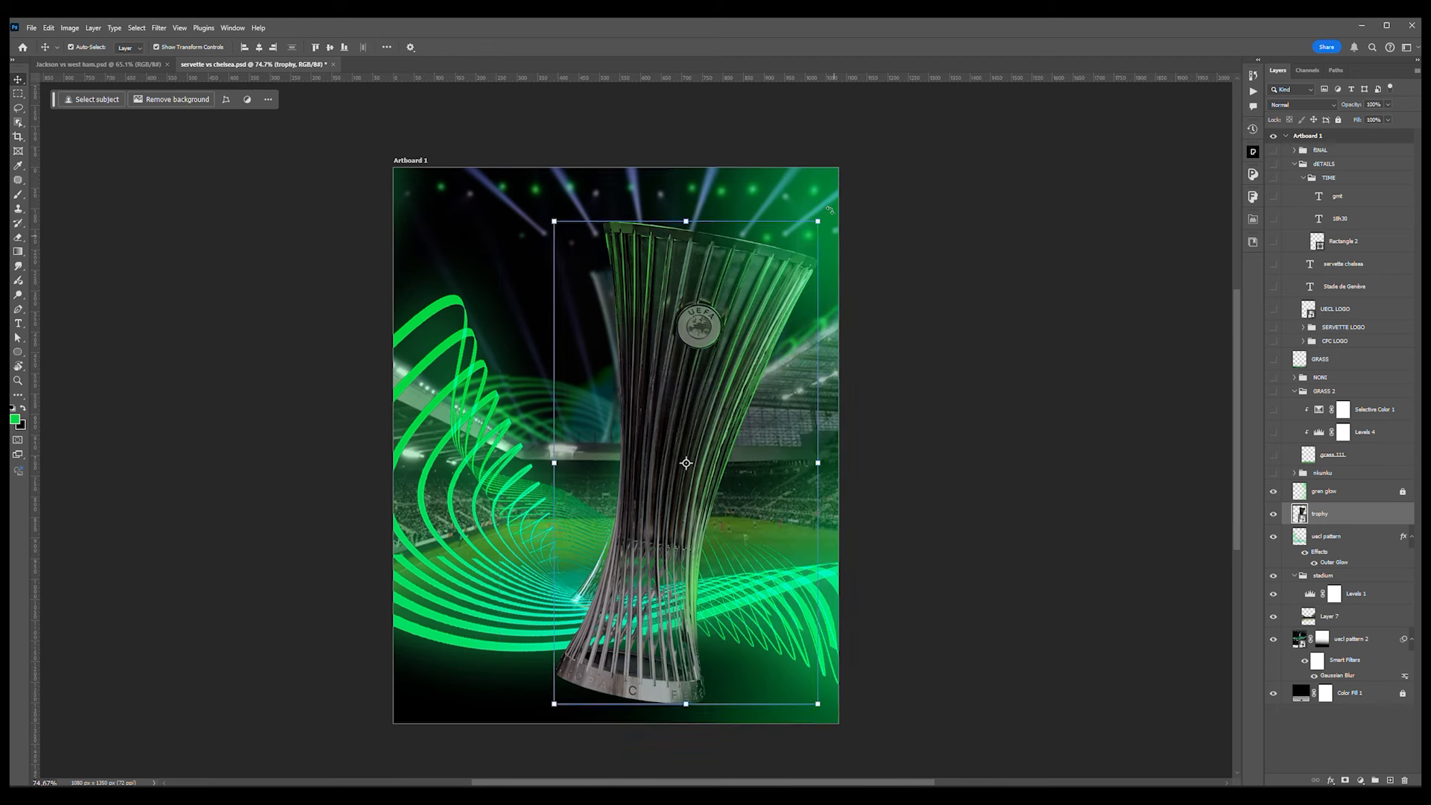
left_click(1335, 492)
- Try painting a soft green corner glow on a new layer blended with Linear Dodge (Add), then delete that layer
left_click(1391, 781)
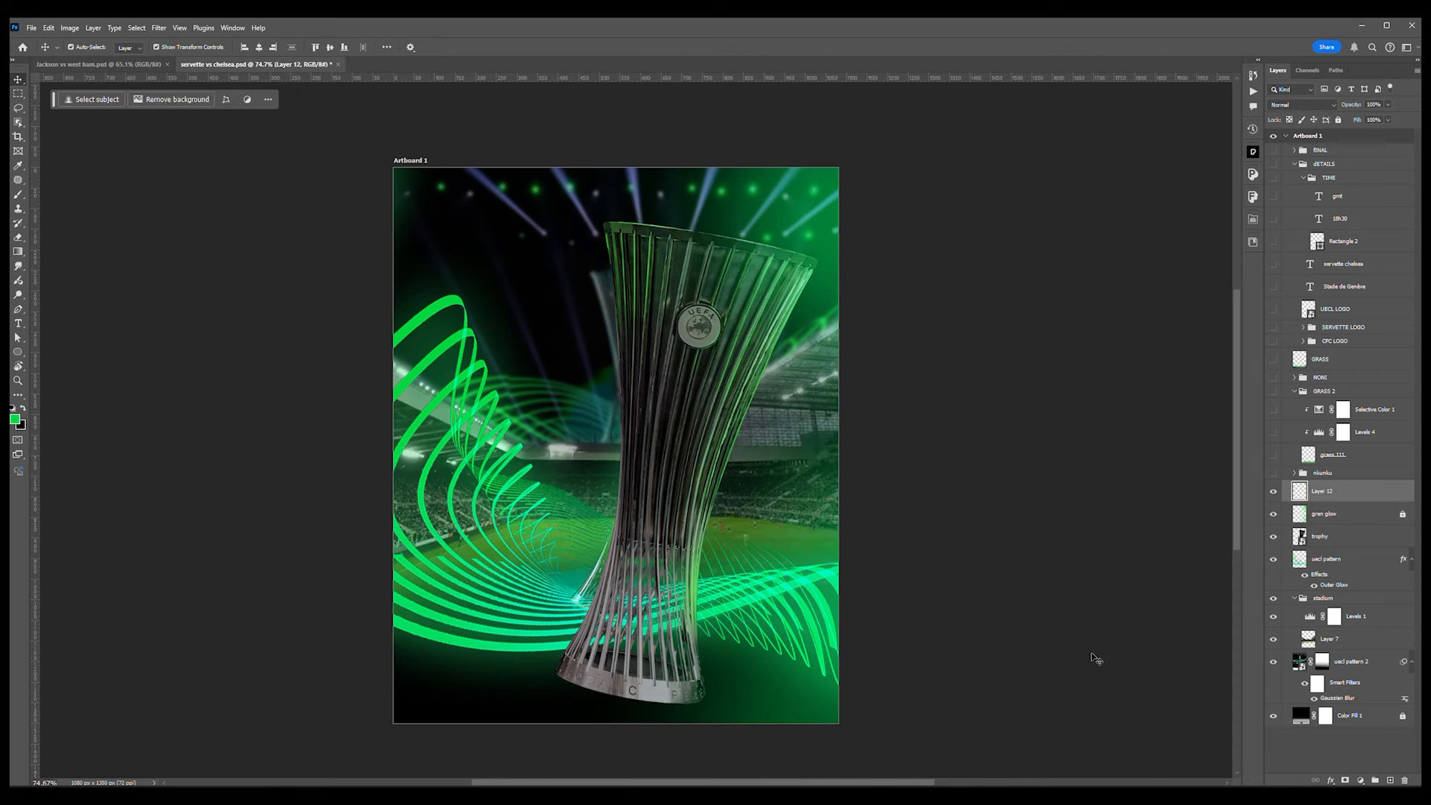
key("b")
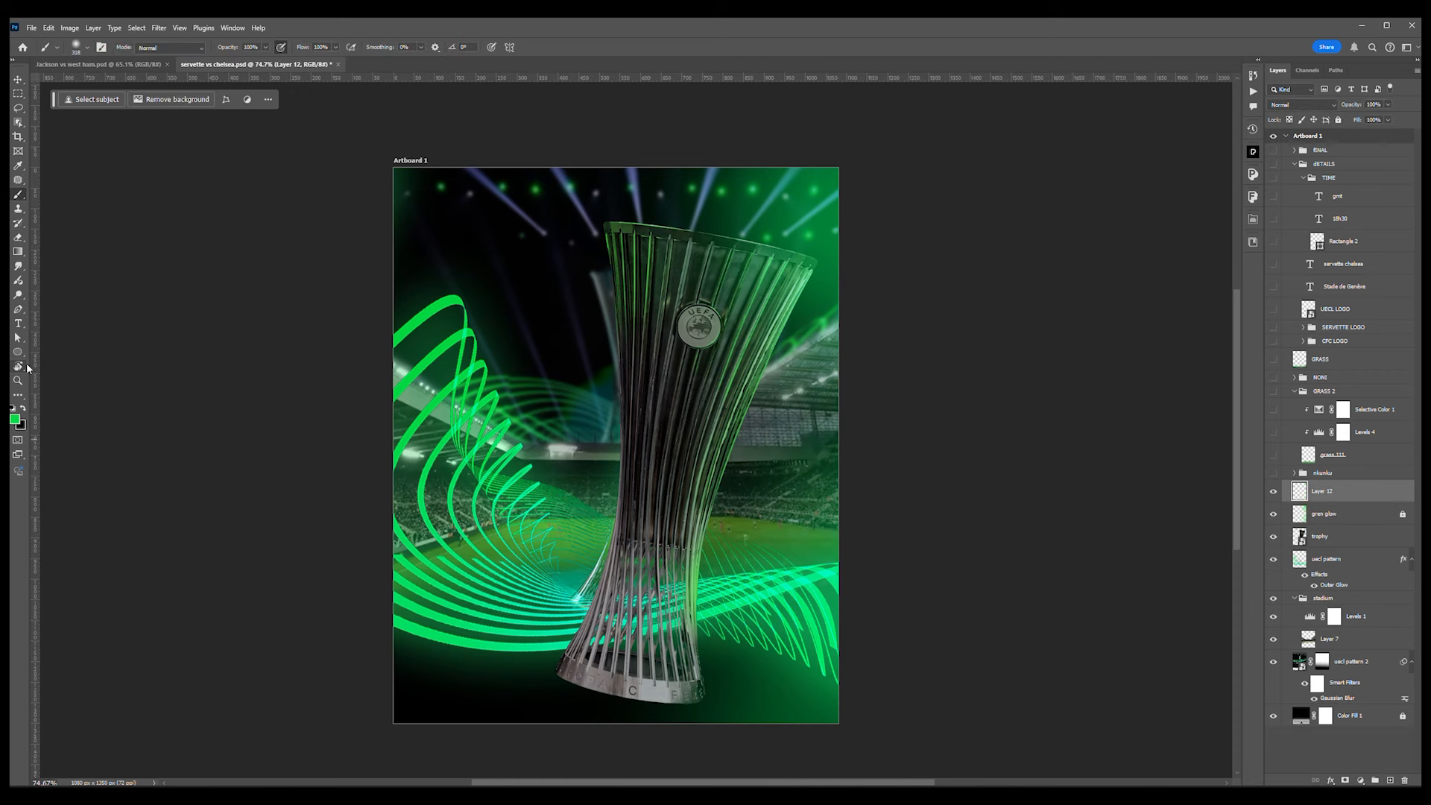
mouse_move(486, 376)
left_mouse_down()
mouse_move(611, 378)
mouse_move(599, 386)
left_mouse_up()
left_click(1291, 102)
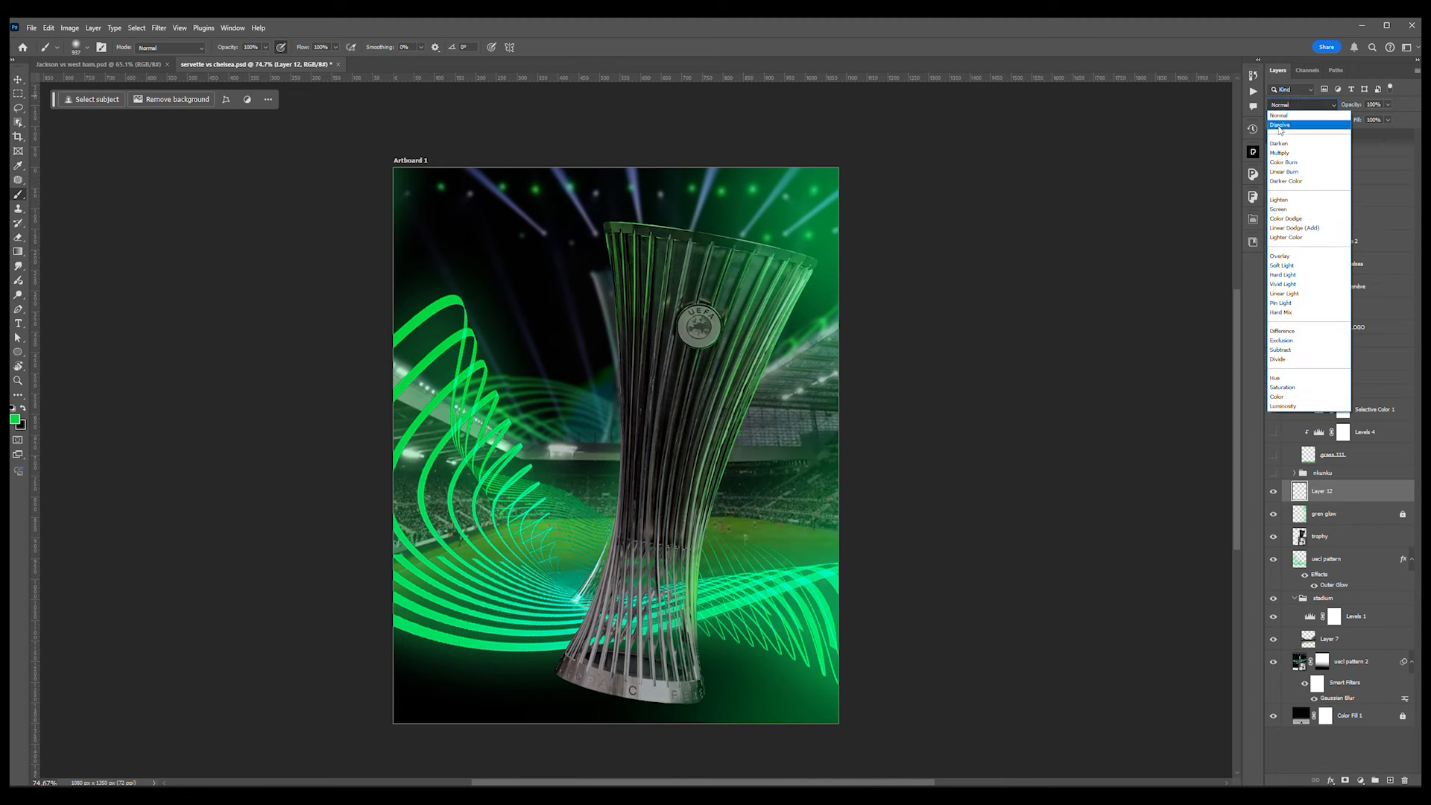
left_click(1303, 227)
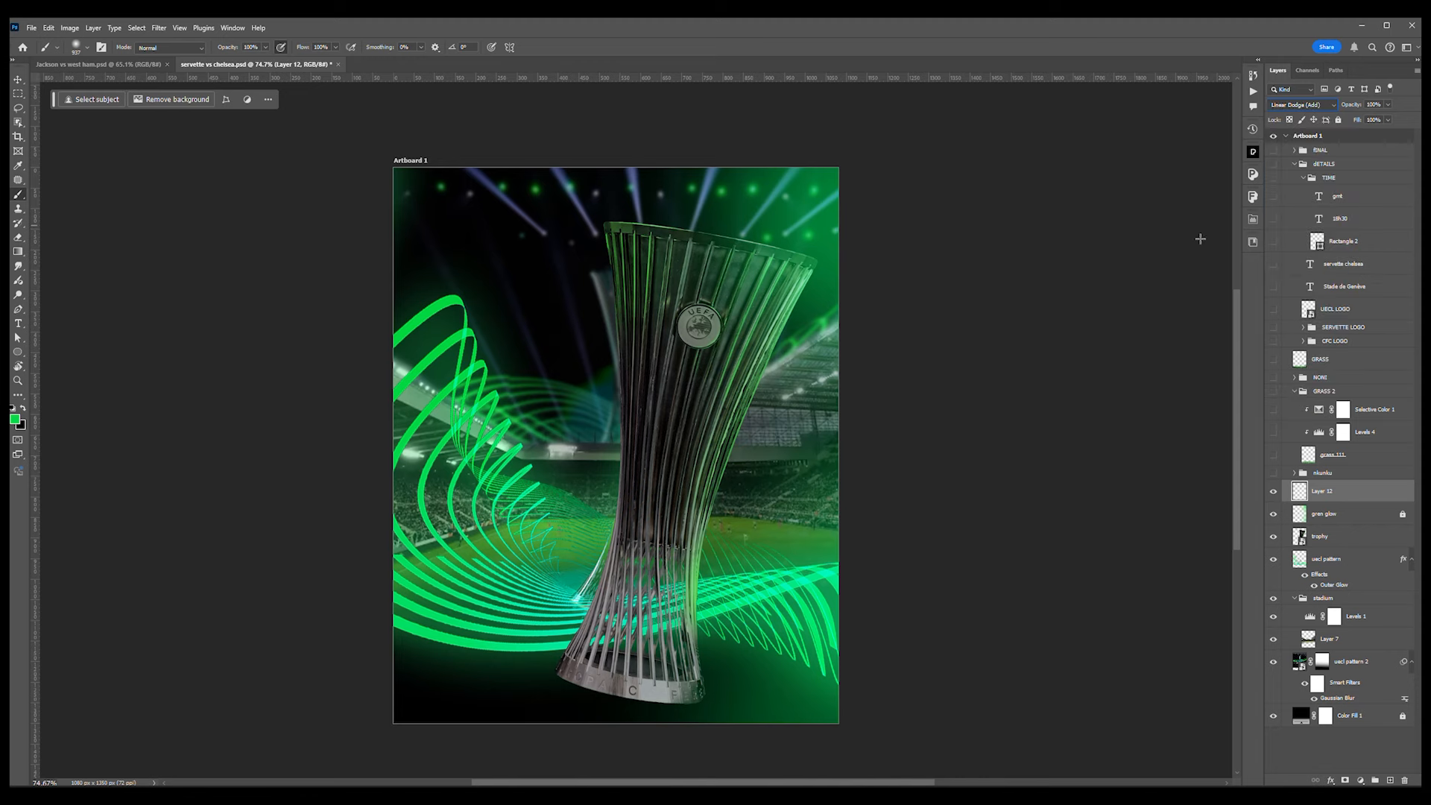
left_click(397, 195)
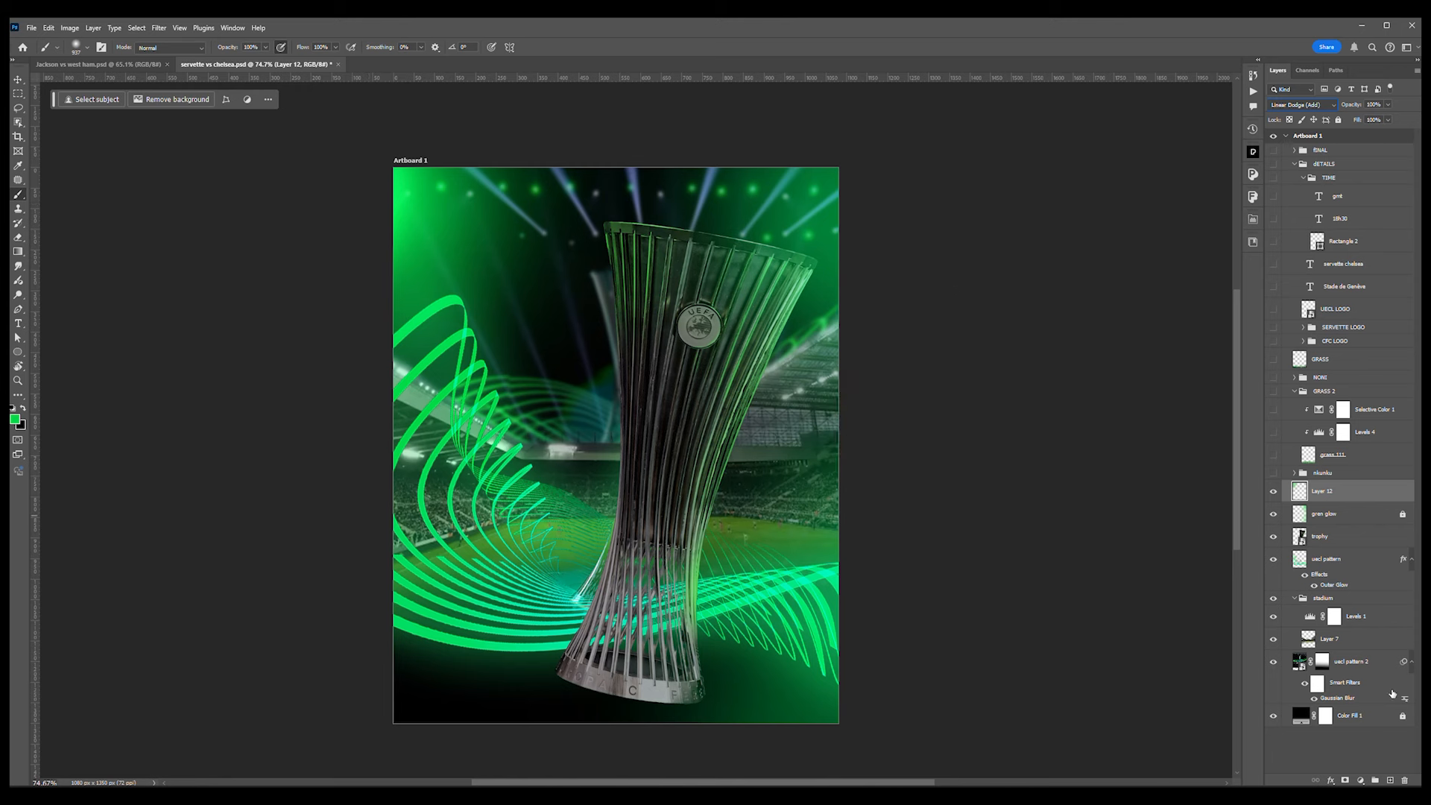
left_click(1406, 782)
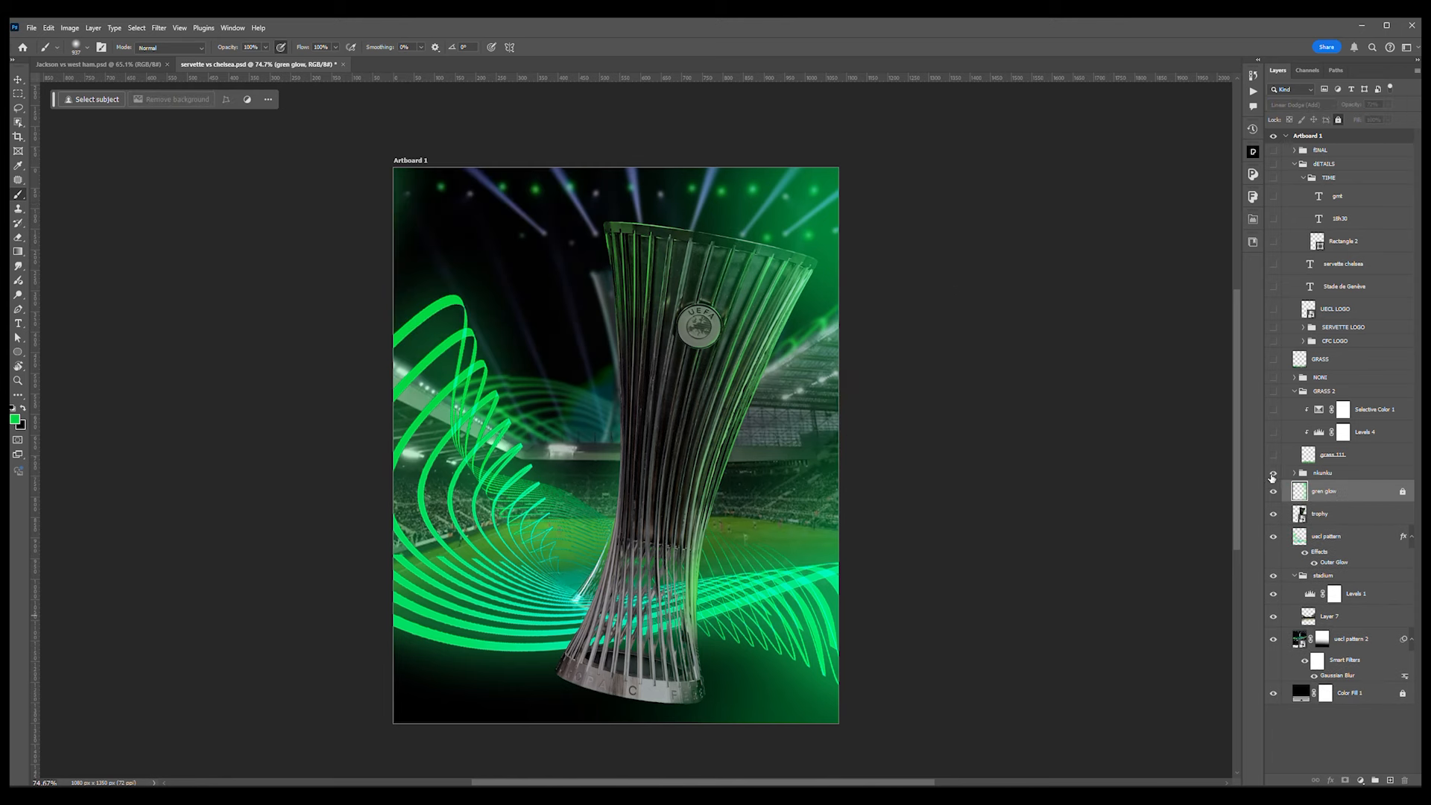
- Expand the nkunku group and show the player layer with its clipped adjustments from Hue/Saturation 2 up to Hue/Saturation 3
left_click(1295, 473)
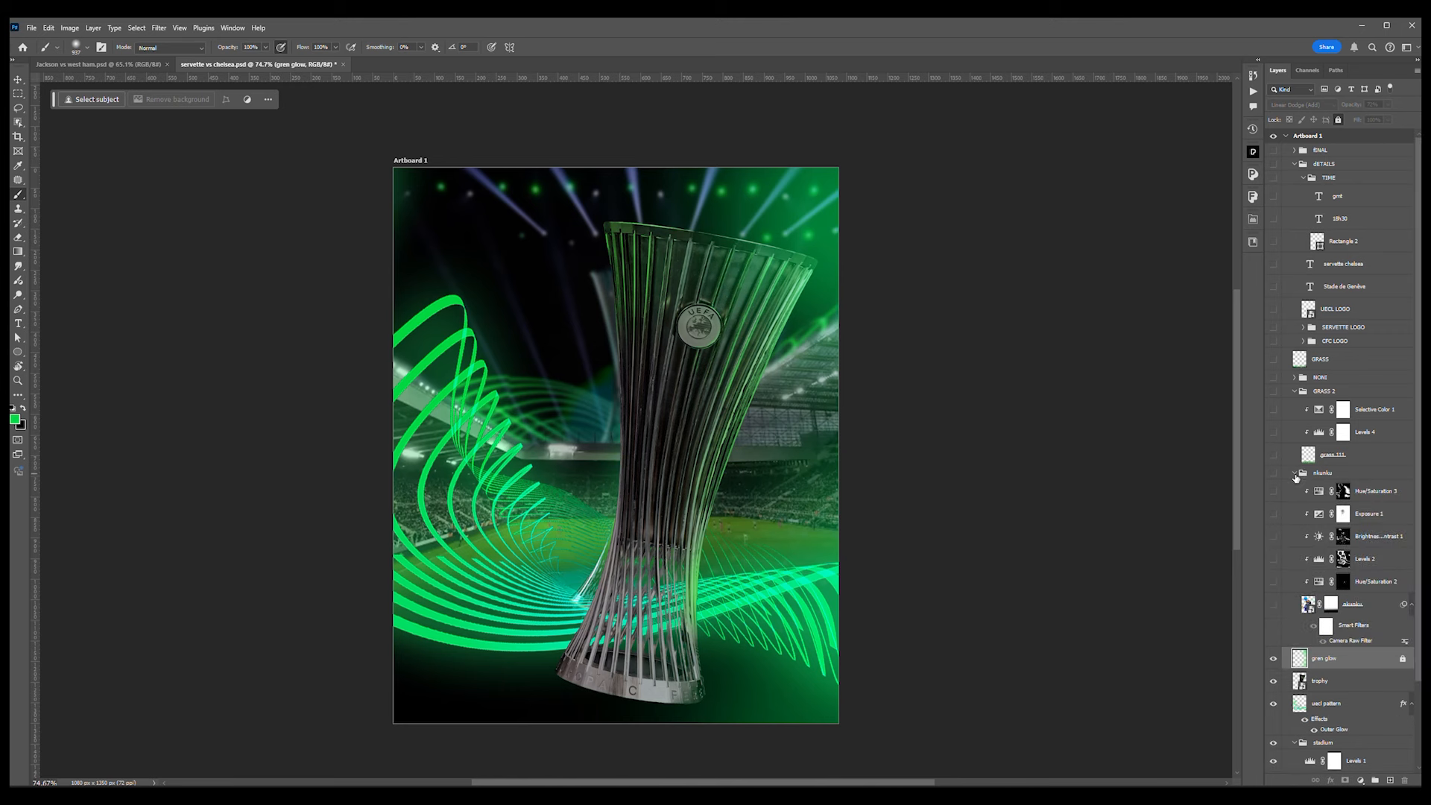
left_click(1274, 604)
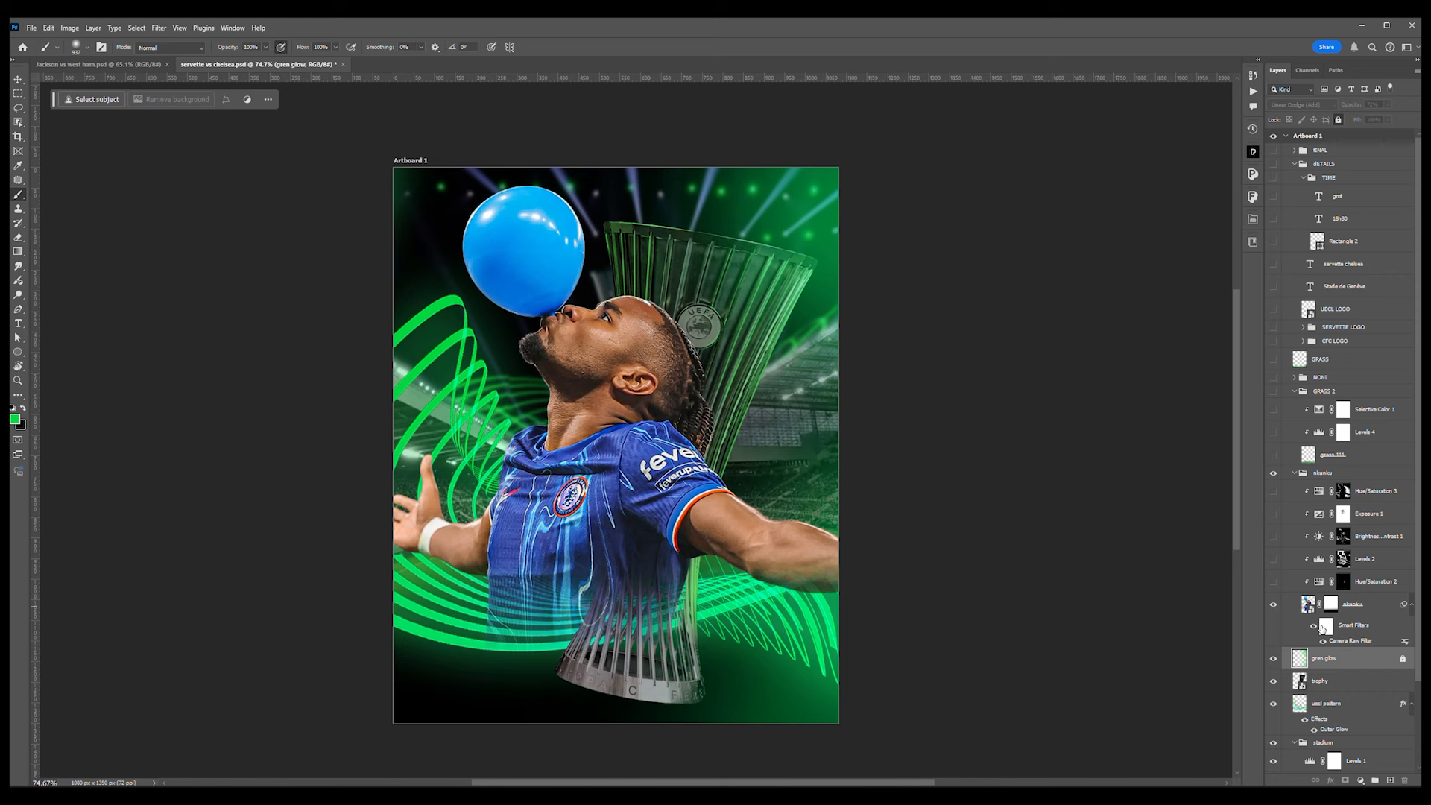
left_click(1272, 583)
left_click(1273, 565)
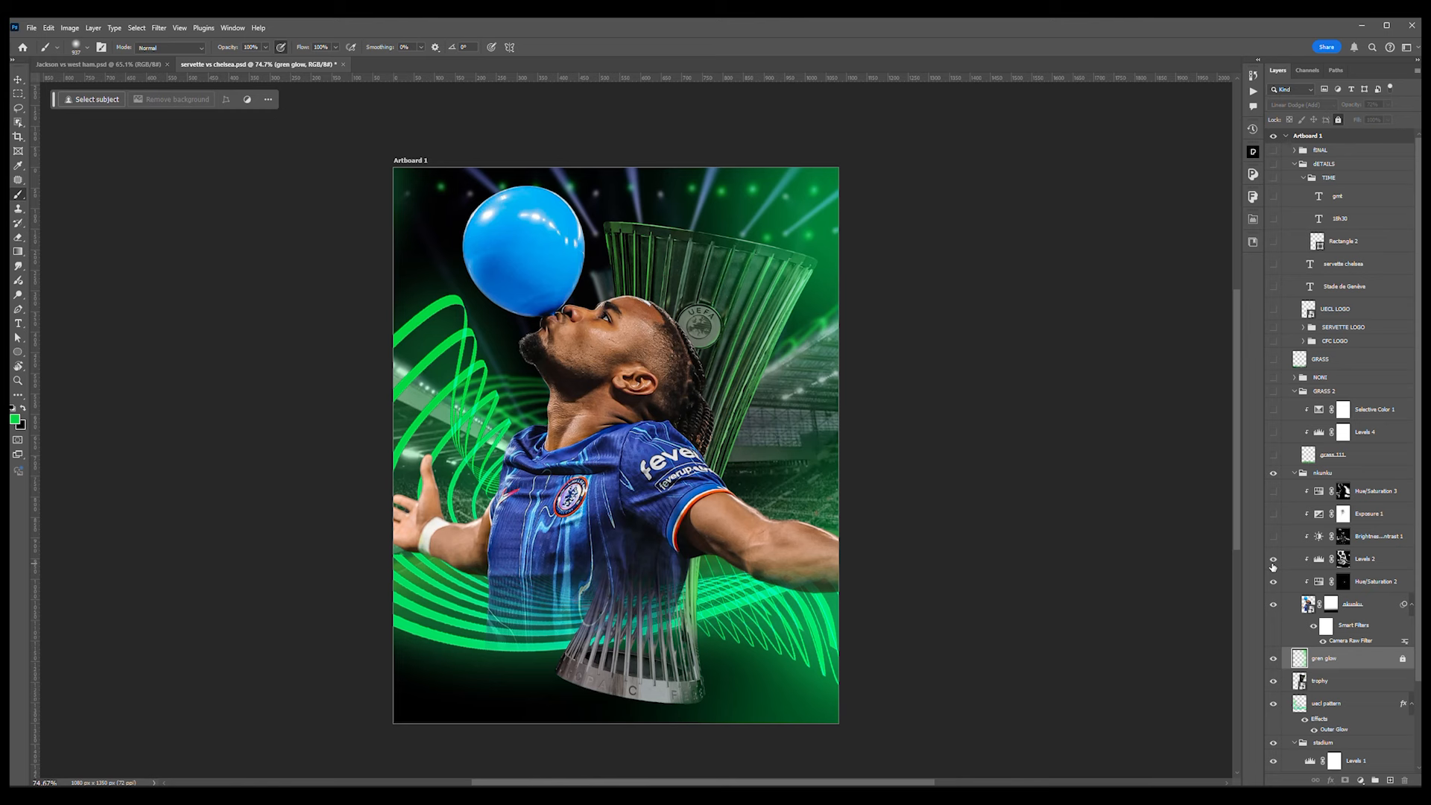
left_click(1274, 537)
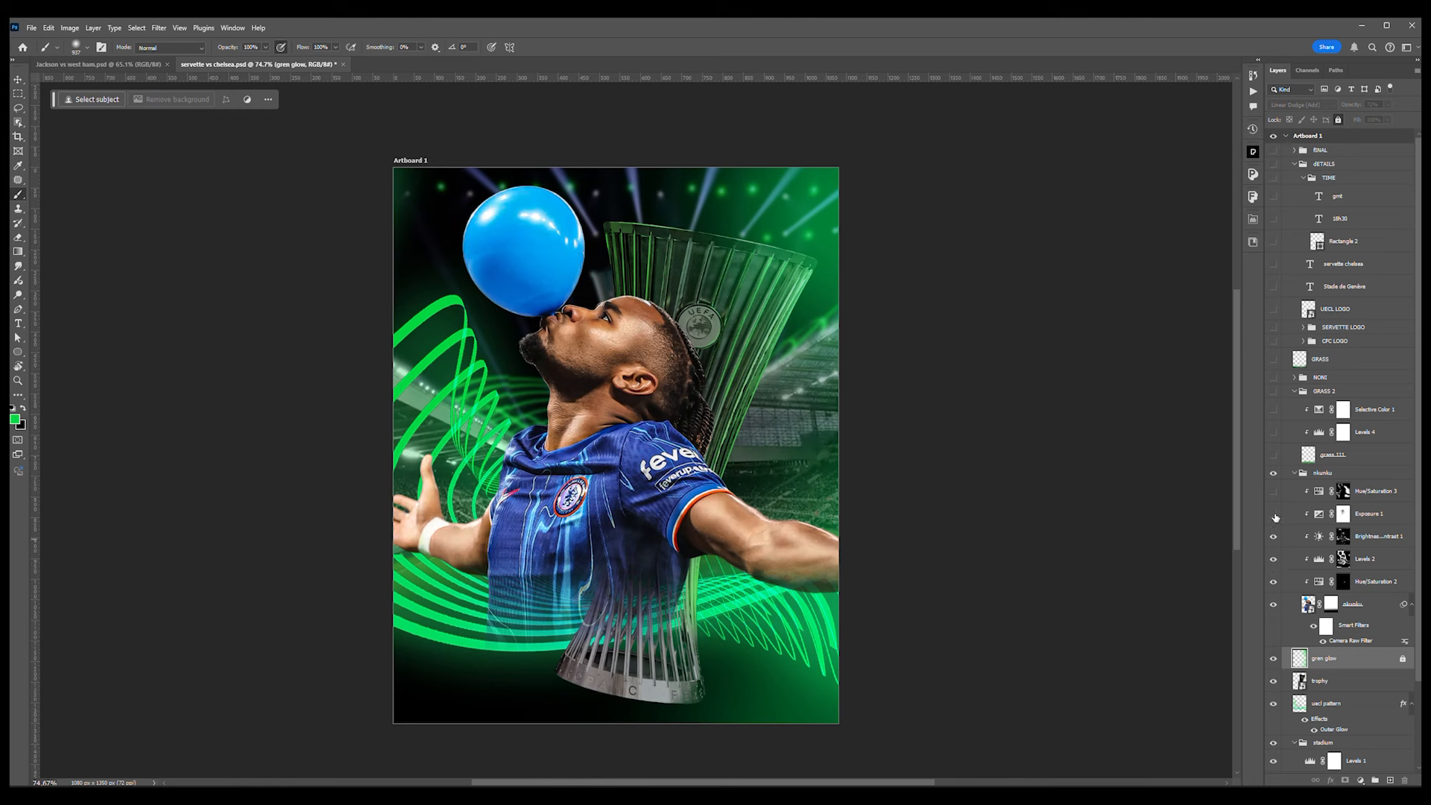
left_click(1274, 514)
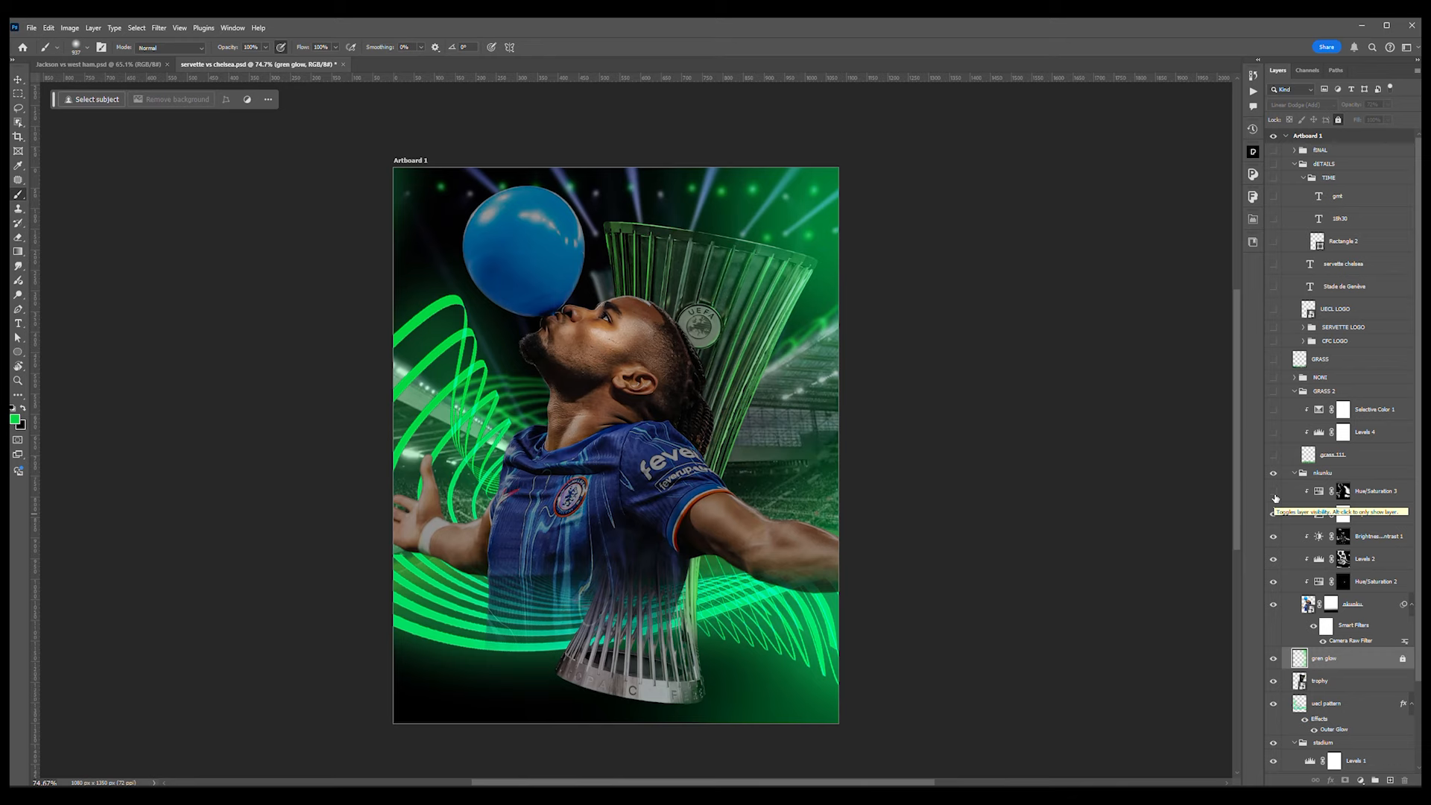
left_click(1274, 495)
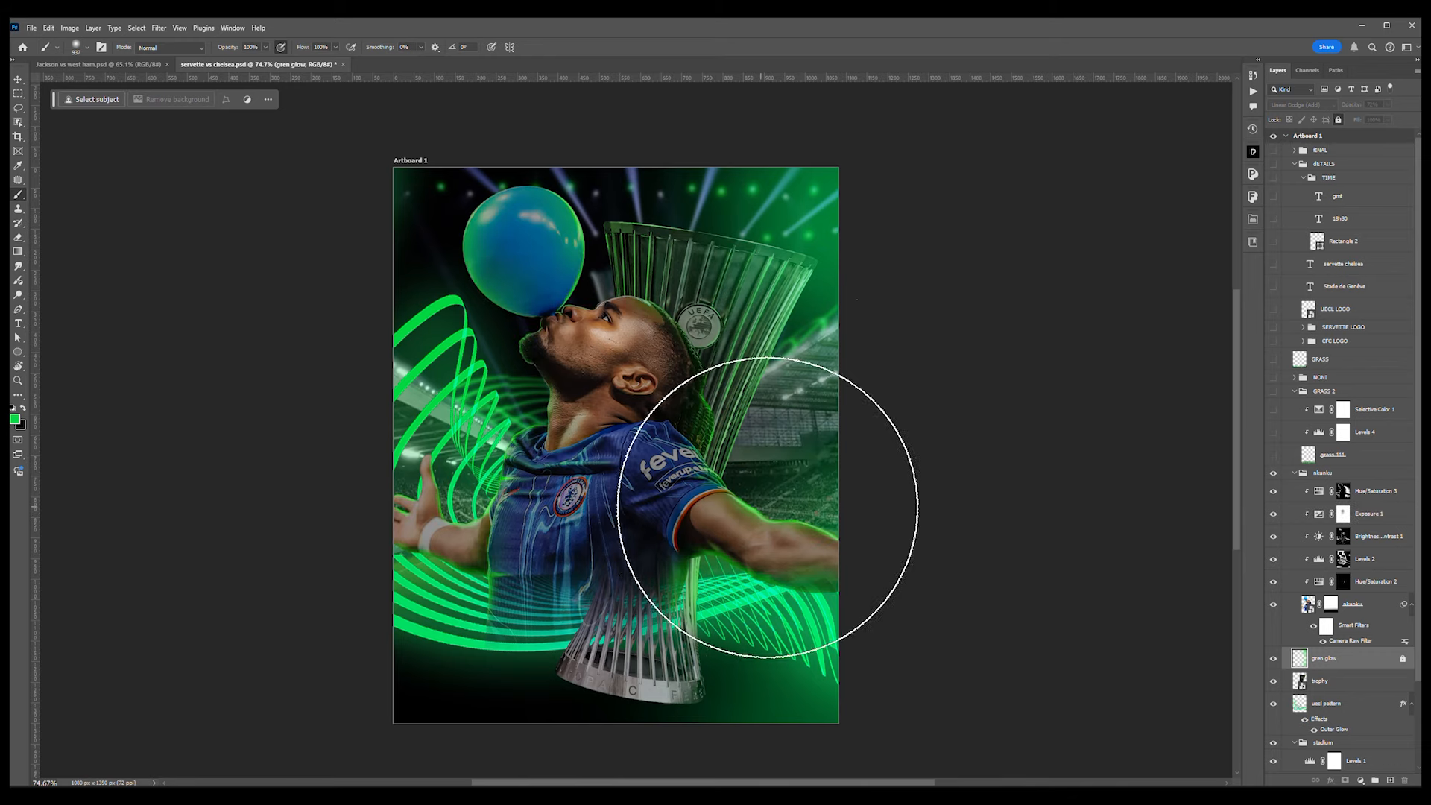
- Toggle the nkunku group's Hue/Saturation 3 adjustment off and on to compare the green rim light on the player's arm
scroll(768, 507, "up", 5)
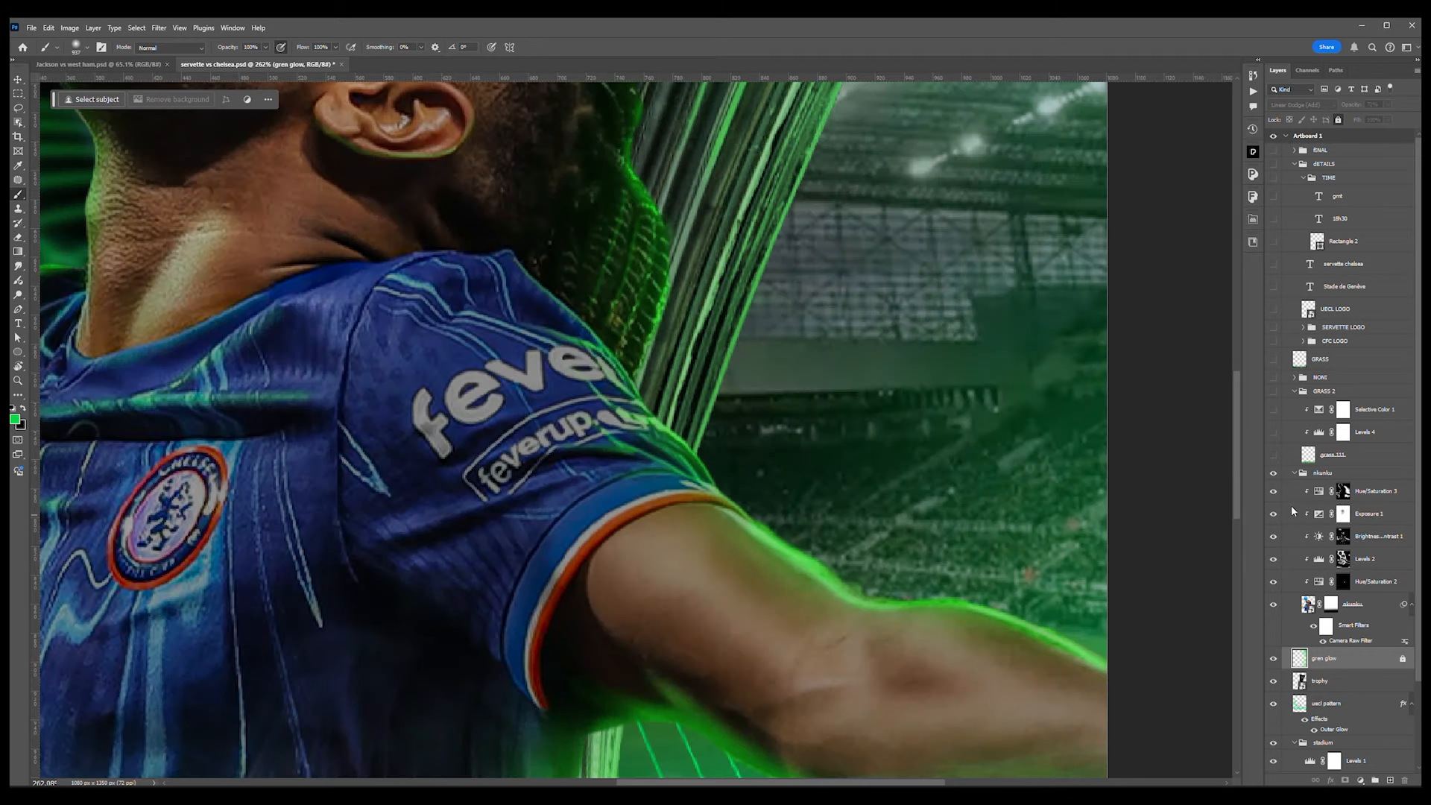
left_click(1273, 492)
left_click(1273, 492)
- Add a Hue/Saturation adjustment clipped to the large player and colorize him green with saturation 76 and lightness +21
left_click(1400, 494)
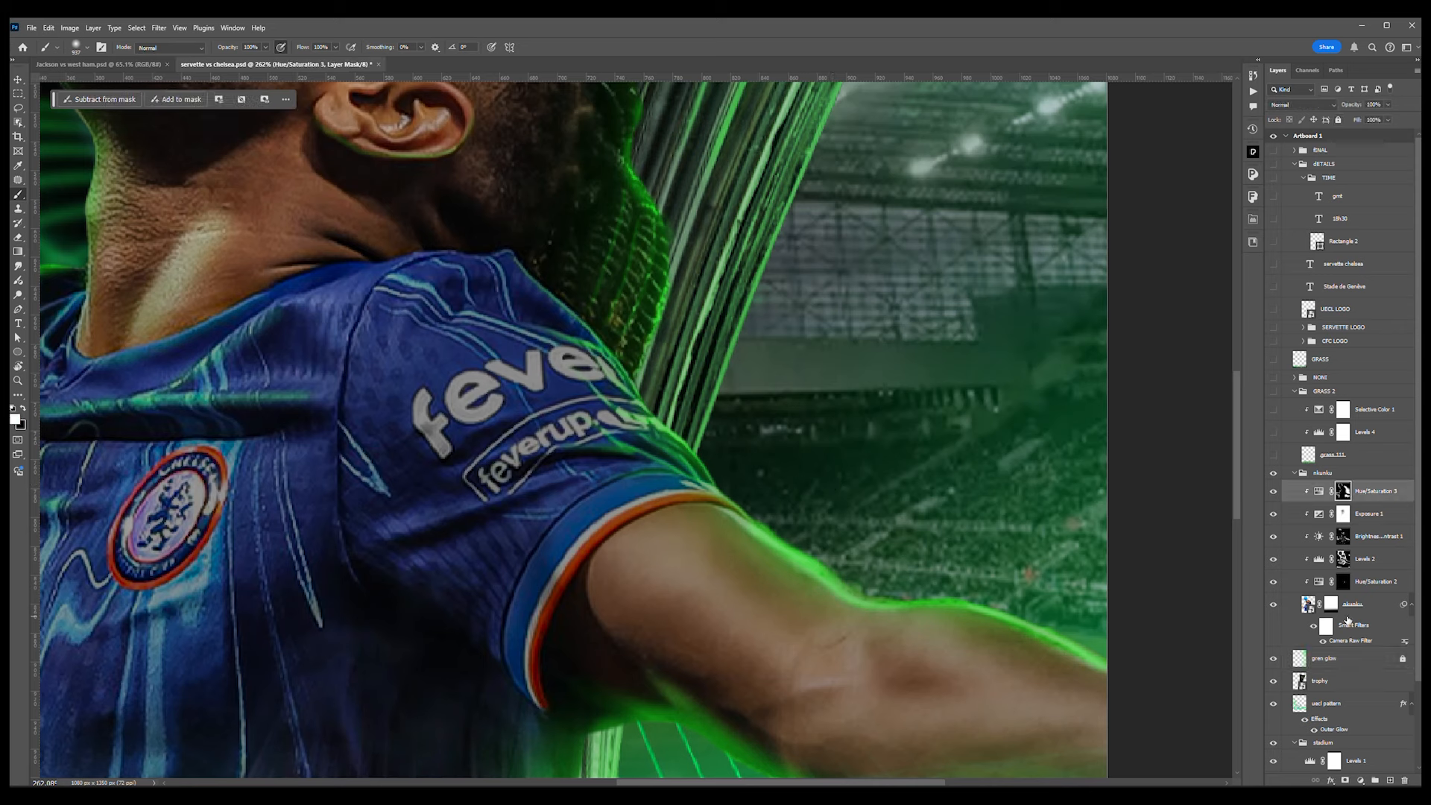
left_click(1361, 781)
left_click(1351, 674)
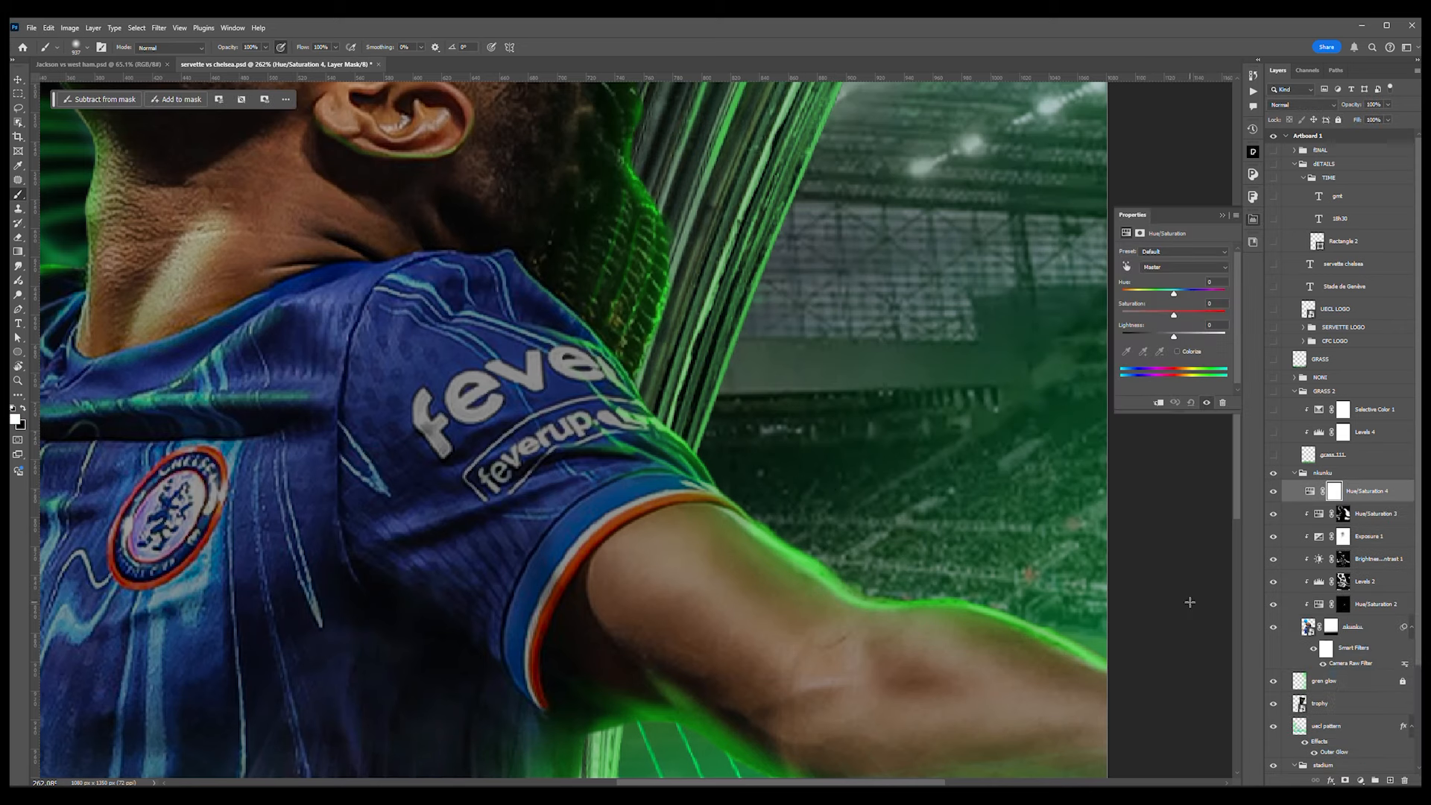
left_click(1159, 403)
left_click(1178, 351)
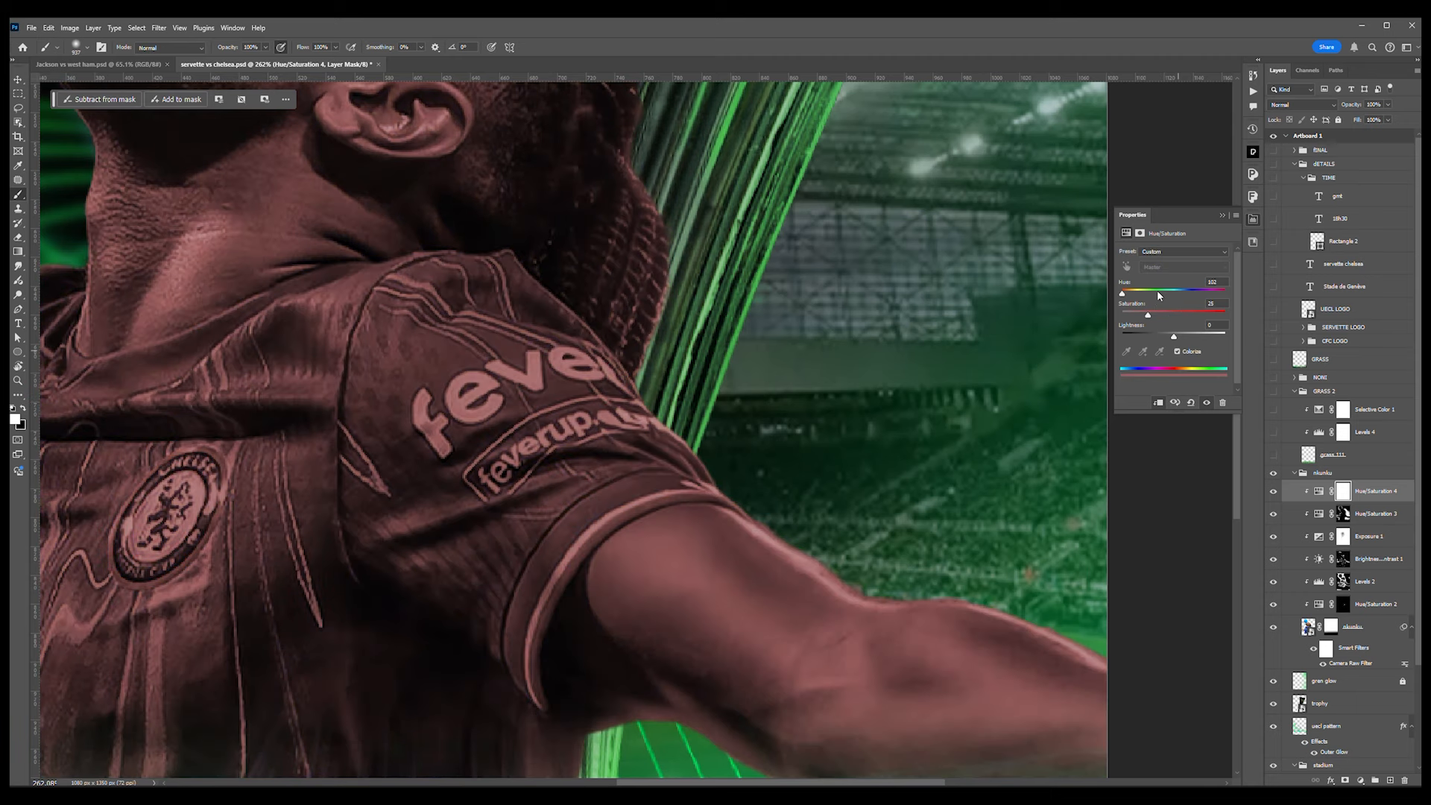
left_click_drag(1157, 289, 1185, 335)
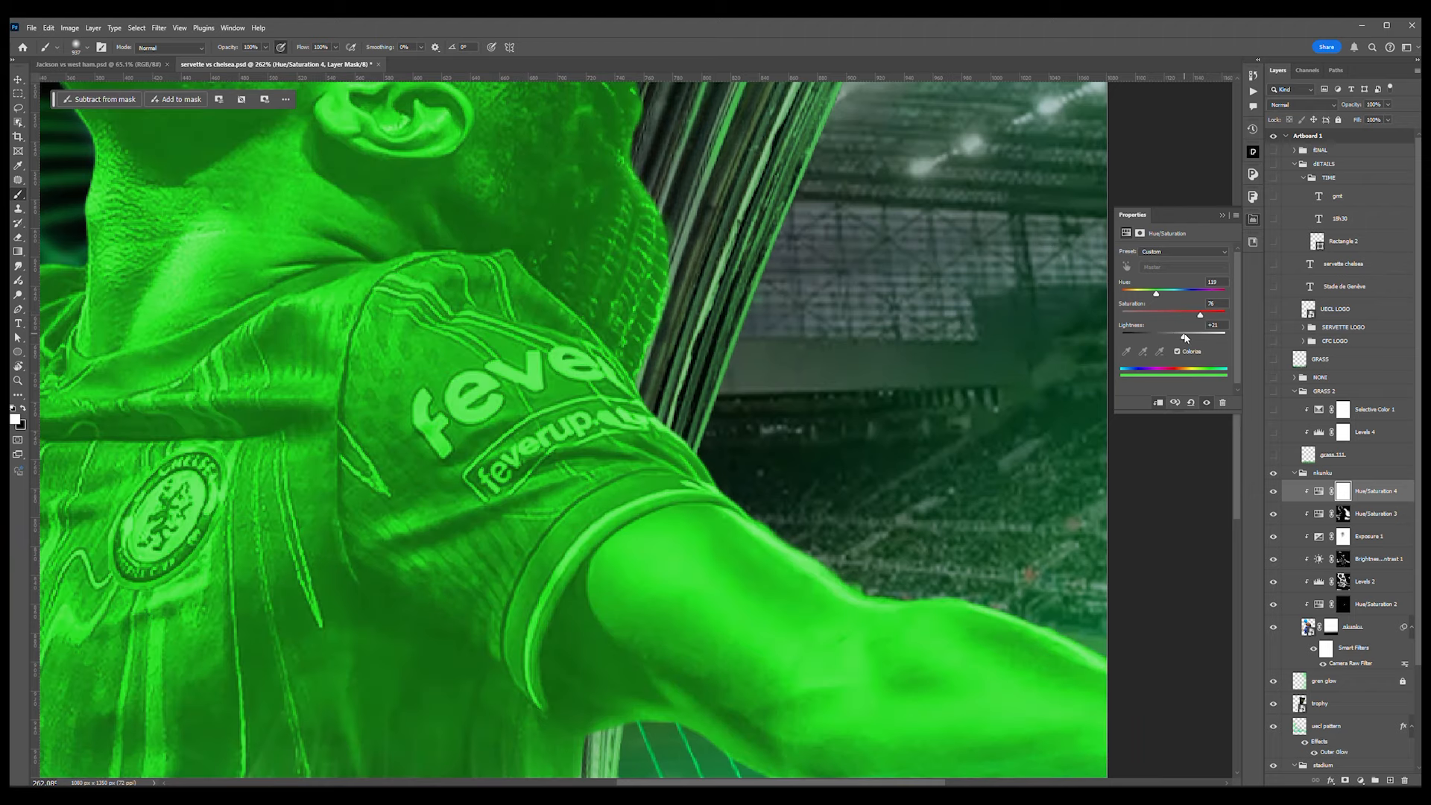
- Invert the mask of the green Hue/Saturation adjustment to hide the colour, then delete that adjustment layer
left_click(1221, 216)
key("ctrl+0")
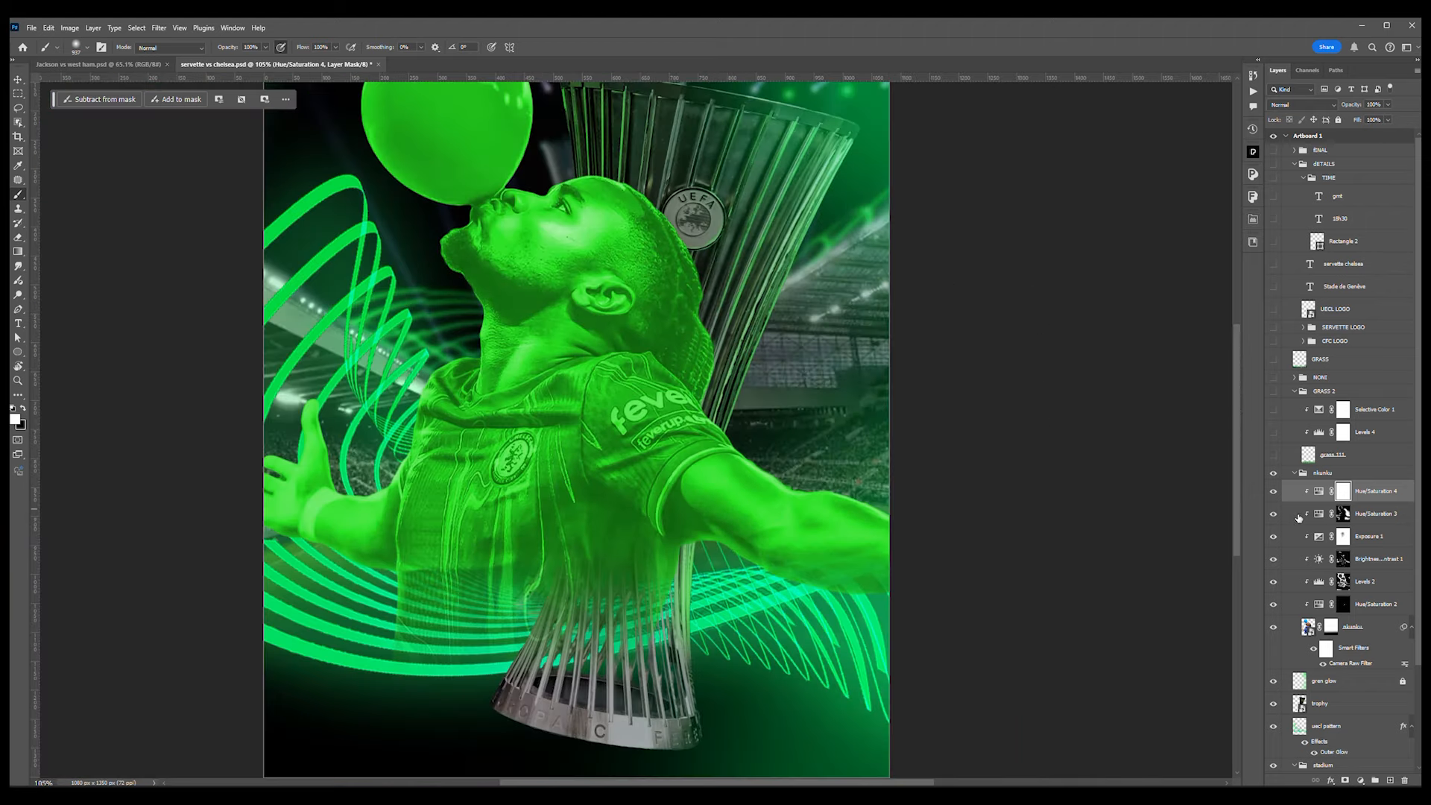
key("ctrl+i")
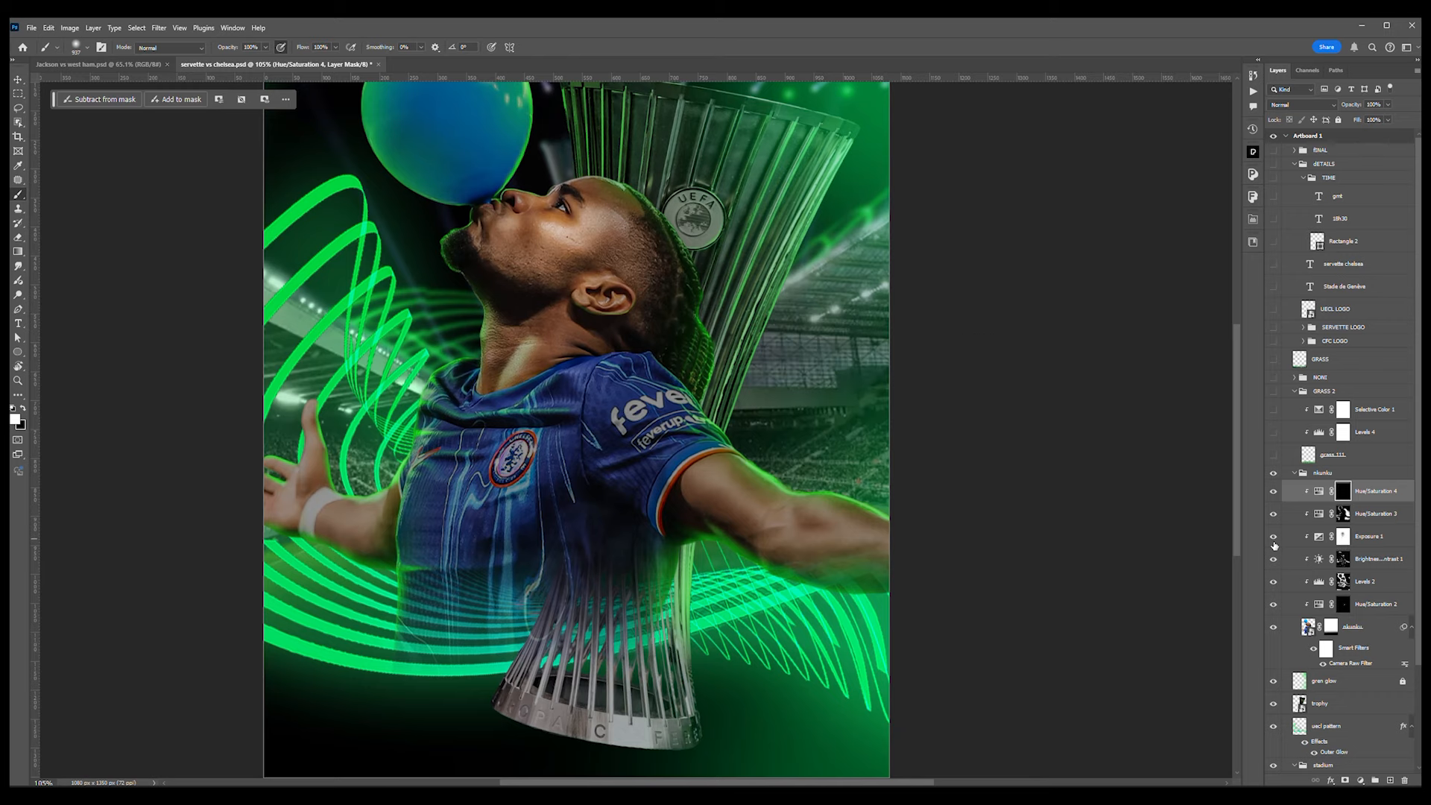
key("Delete")
key("Delete")
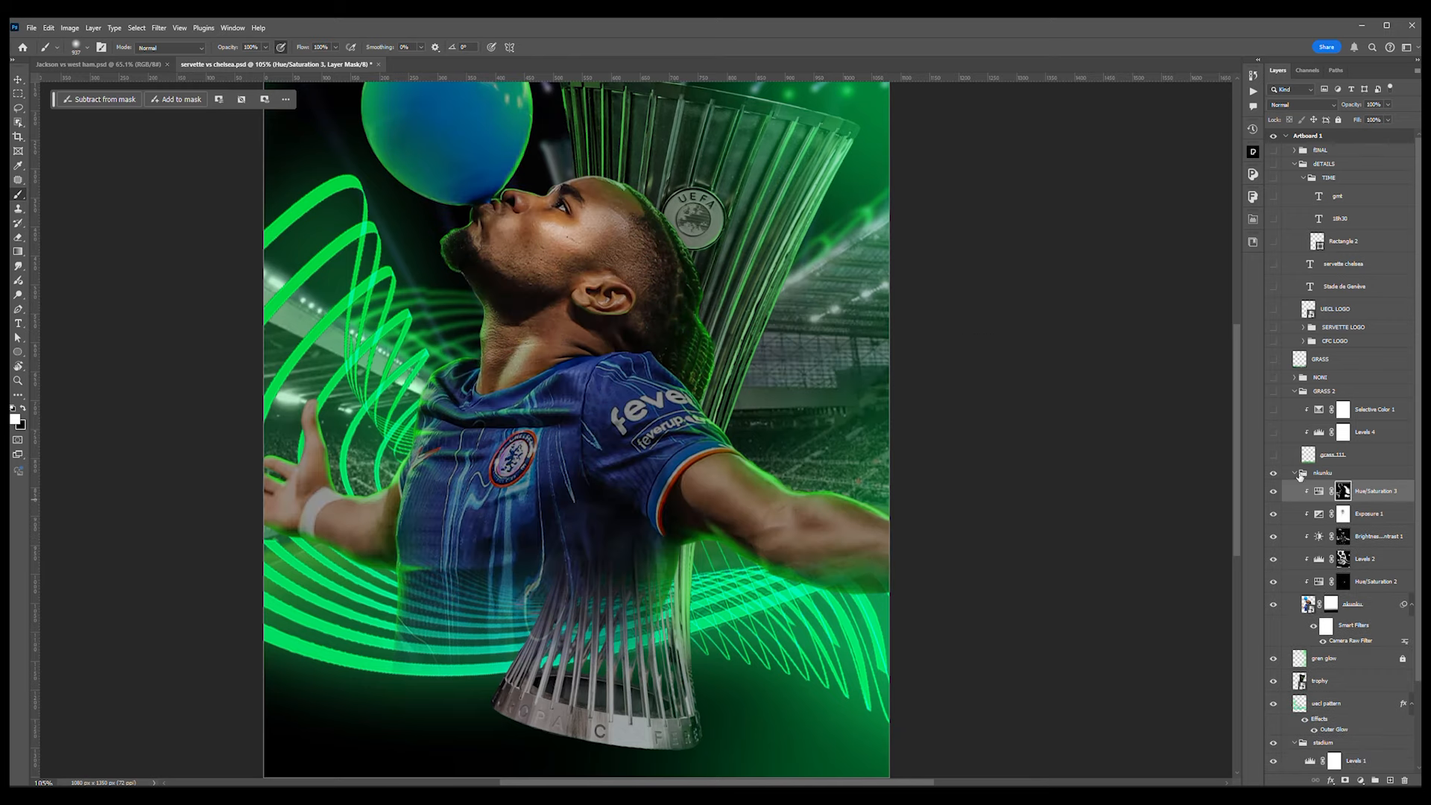
- Show the pitch grass layer in the GRASS 2 group with its Levels 4 and Selective Color 1 adjustments
left_click(1275, 462)
scroll(847, 496, "down", 3)
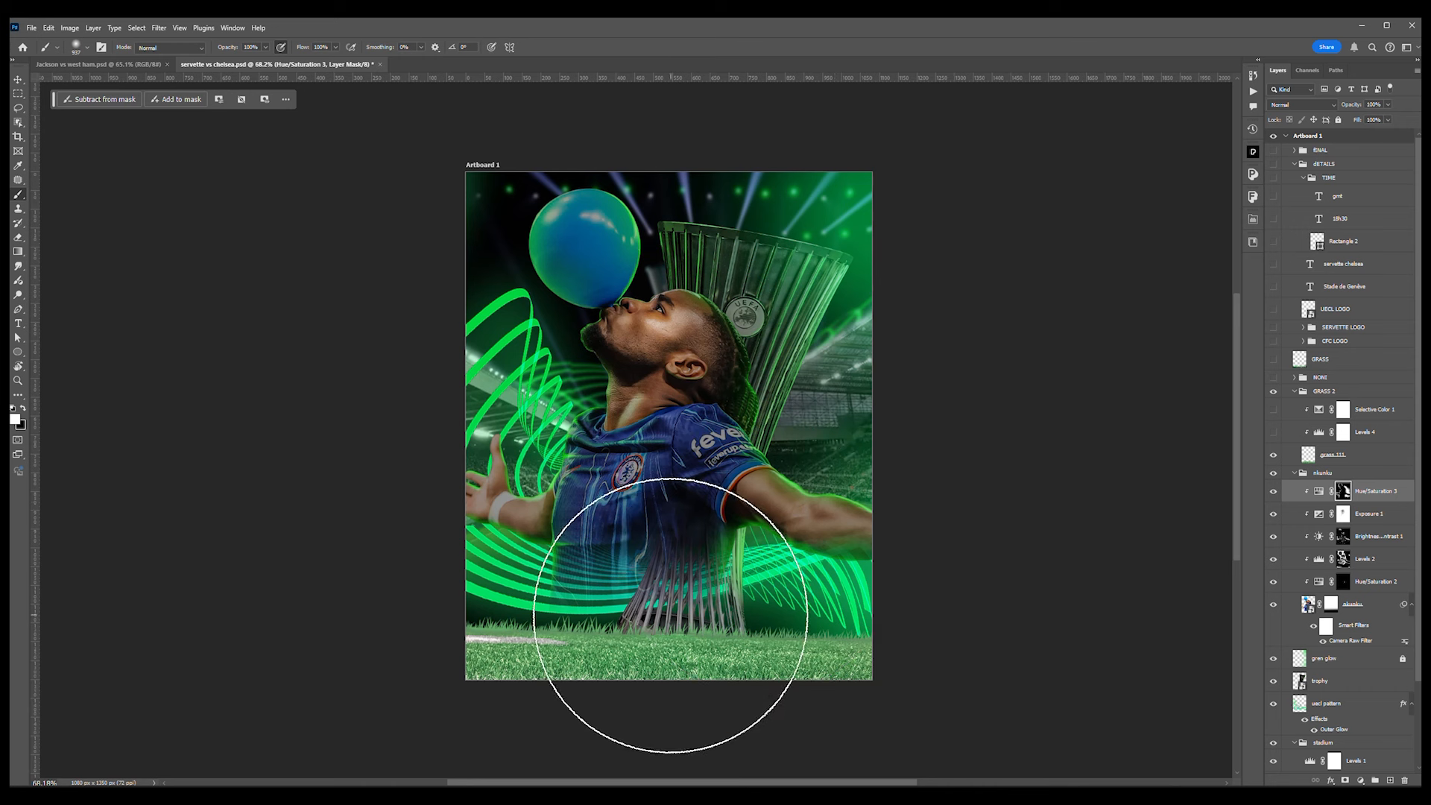
left_click_drag(633, 640, 695, 547)
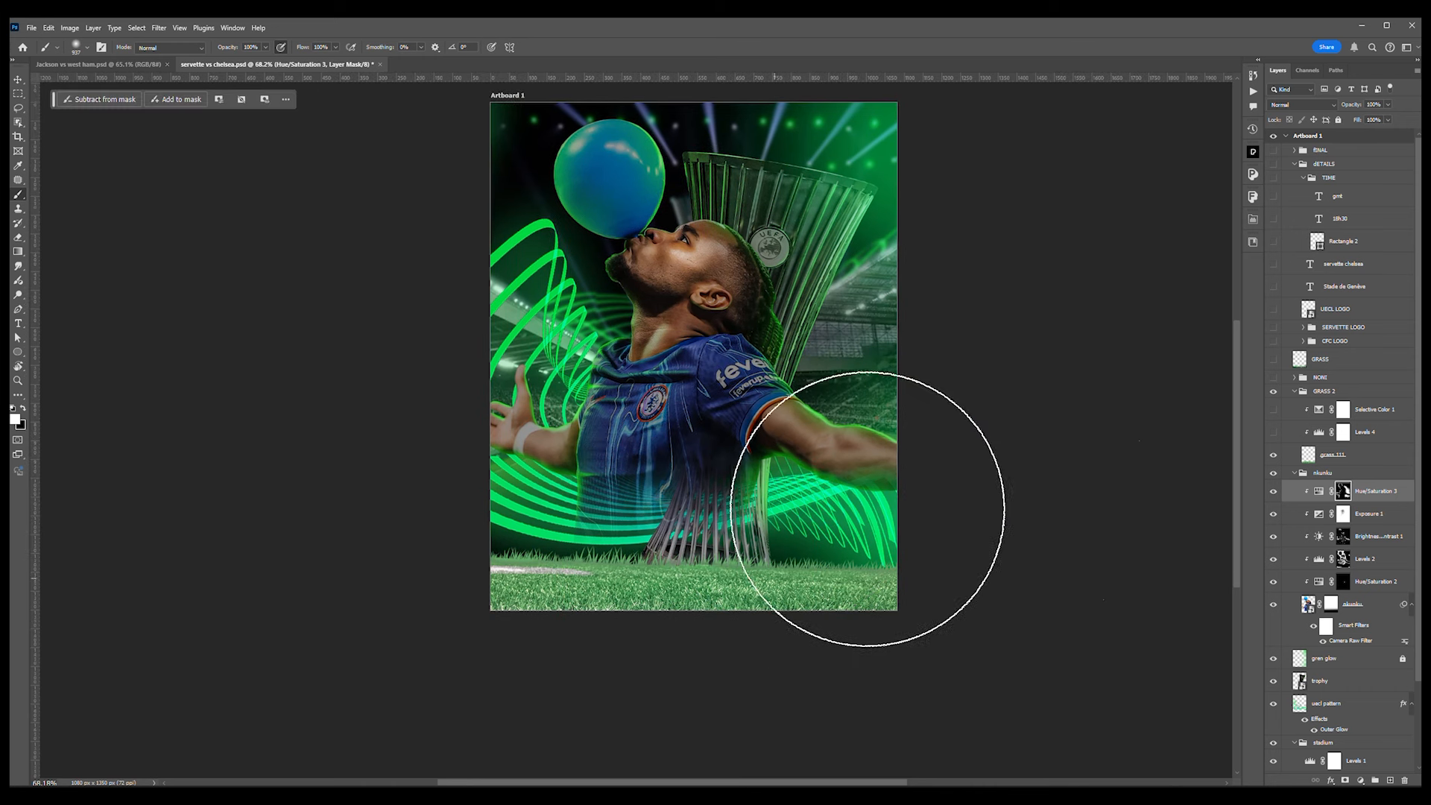
left_click(1274, 433)
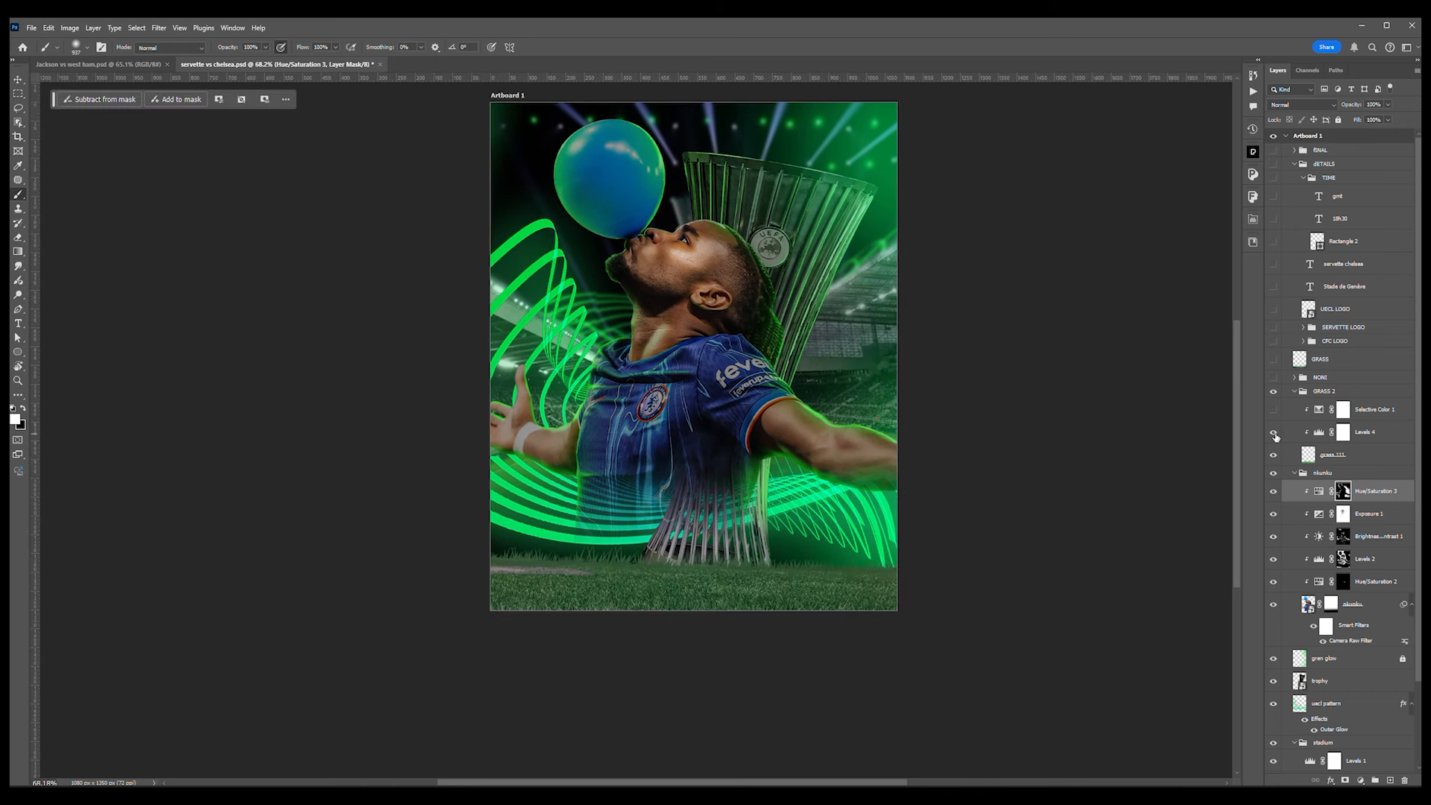
- Expand the NONI group and show the kneeling player with his Levels 3, Brightness/Contrast 2 and Hue/Saturation 1 adjustments
left_click(1296, 378)
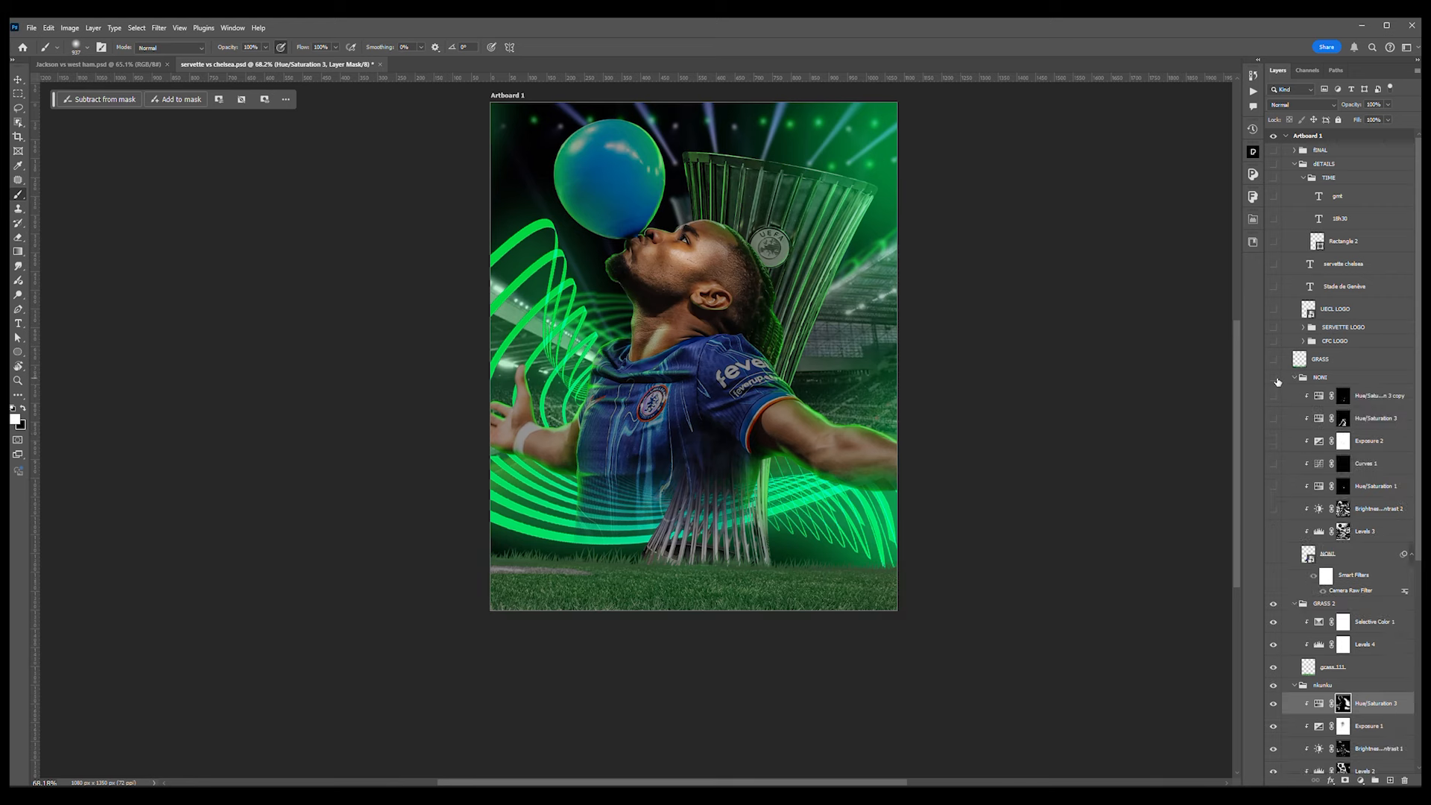
left_click(1273, 377)
left_click(1273, 557)
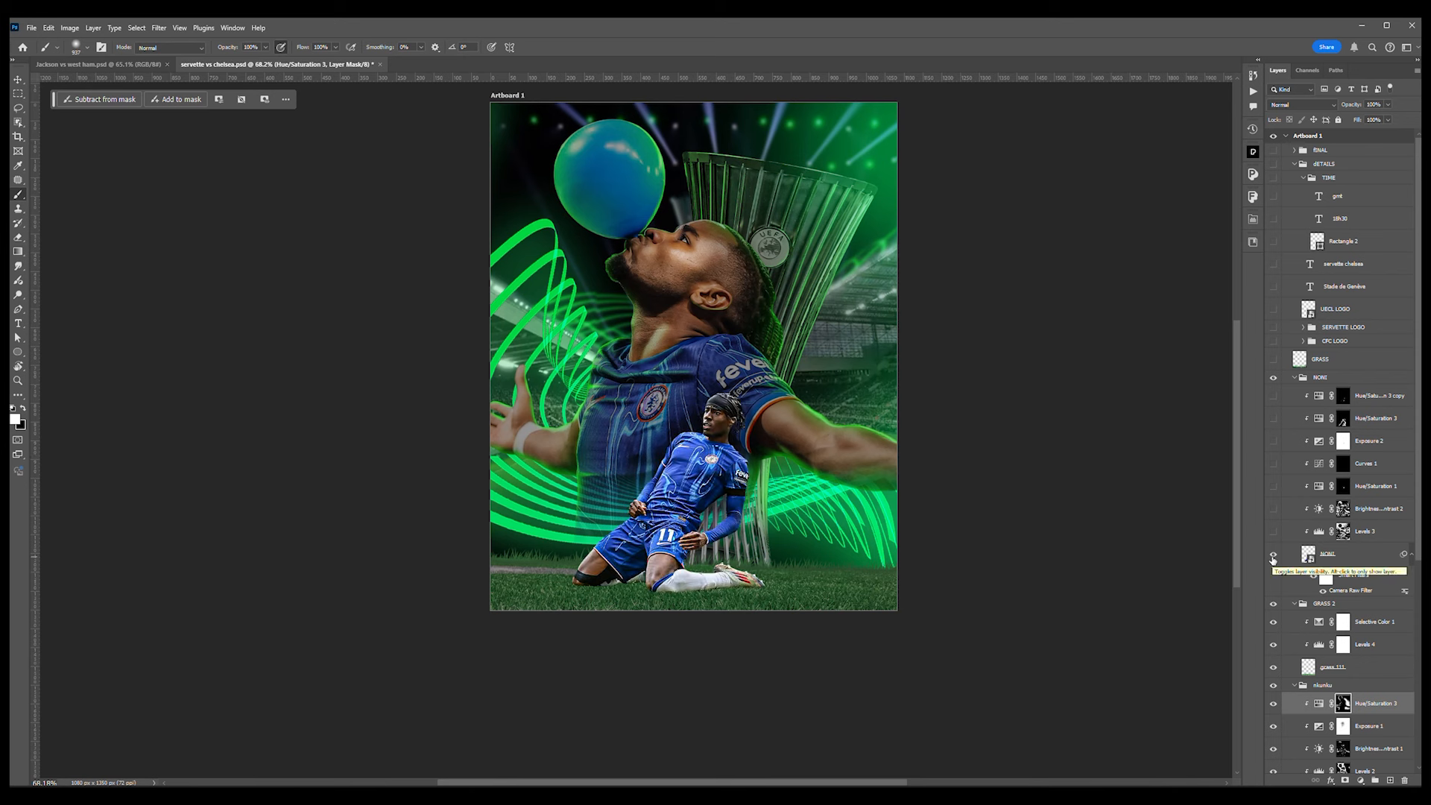
left_click(1273, 532)
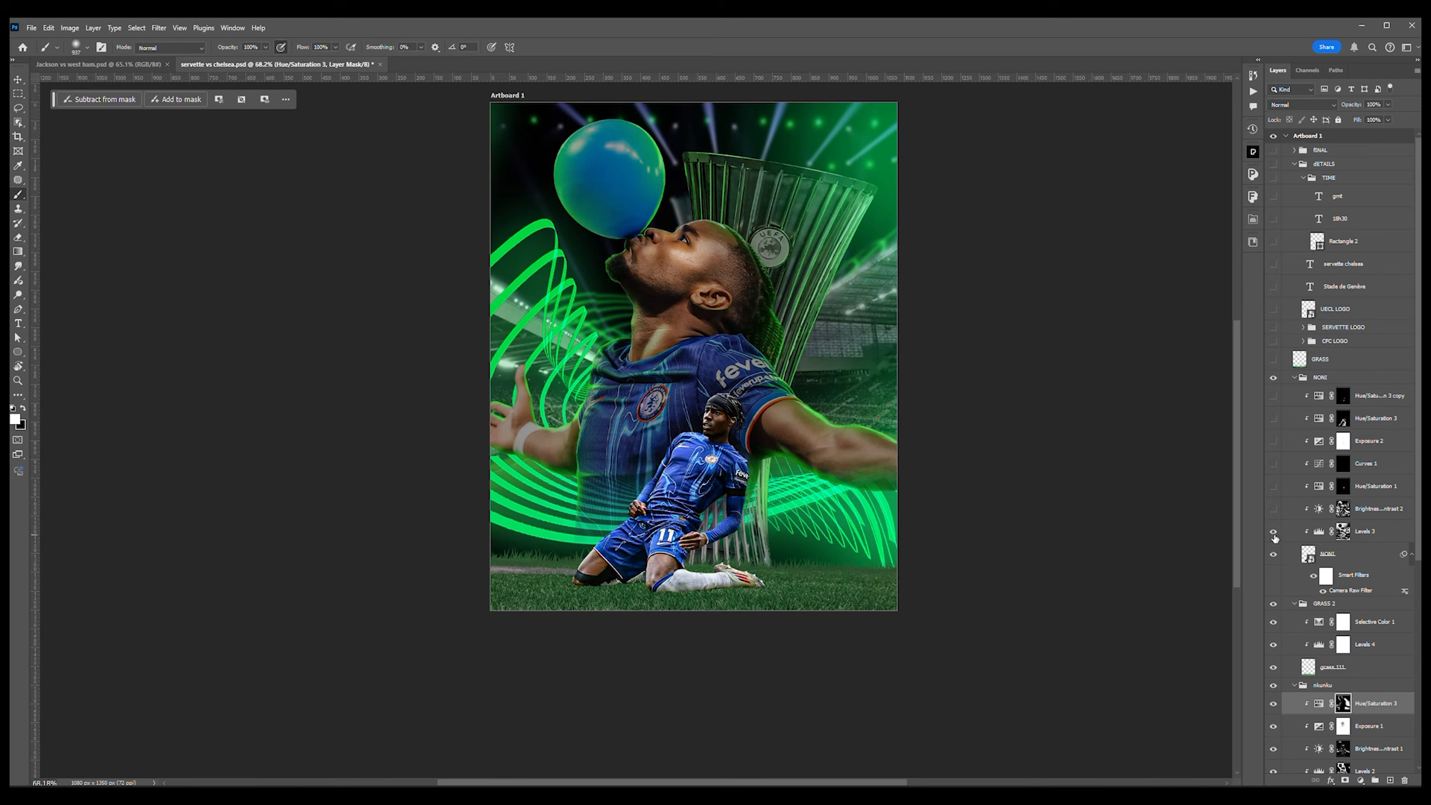
left_click(1275, 510)
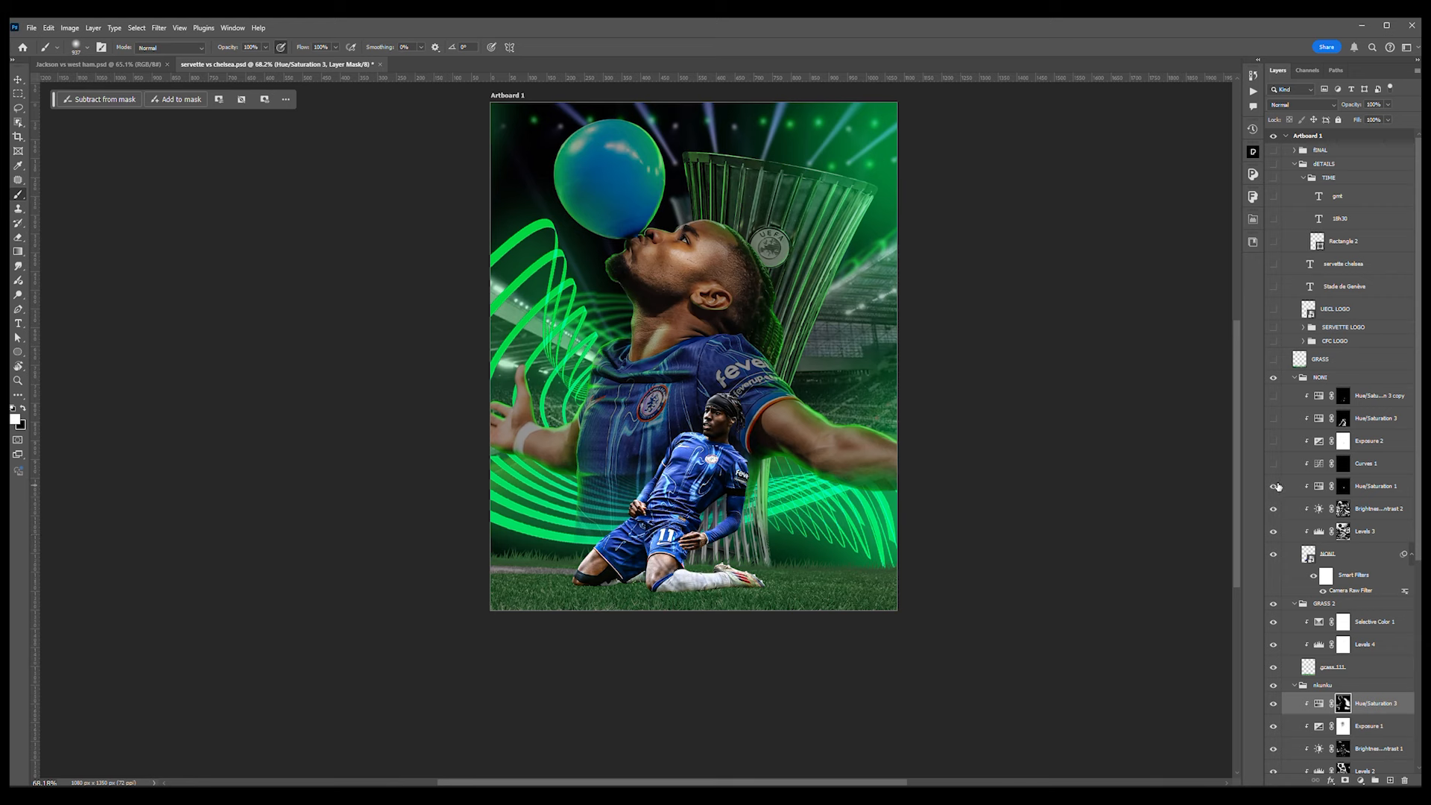
- Show the kneeling player's Curves 1, Exposure 2, Hue/Saturation 3 and Hue/Saturation 3 copy adjustments
left_click(1274, 442)
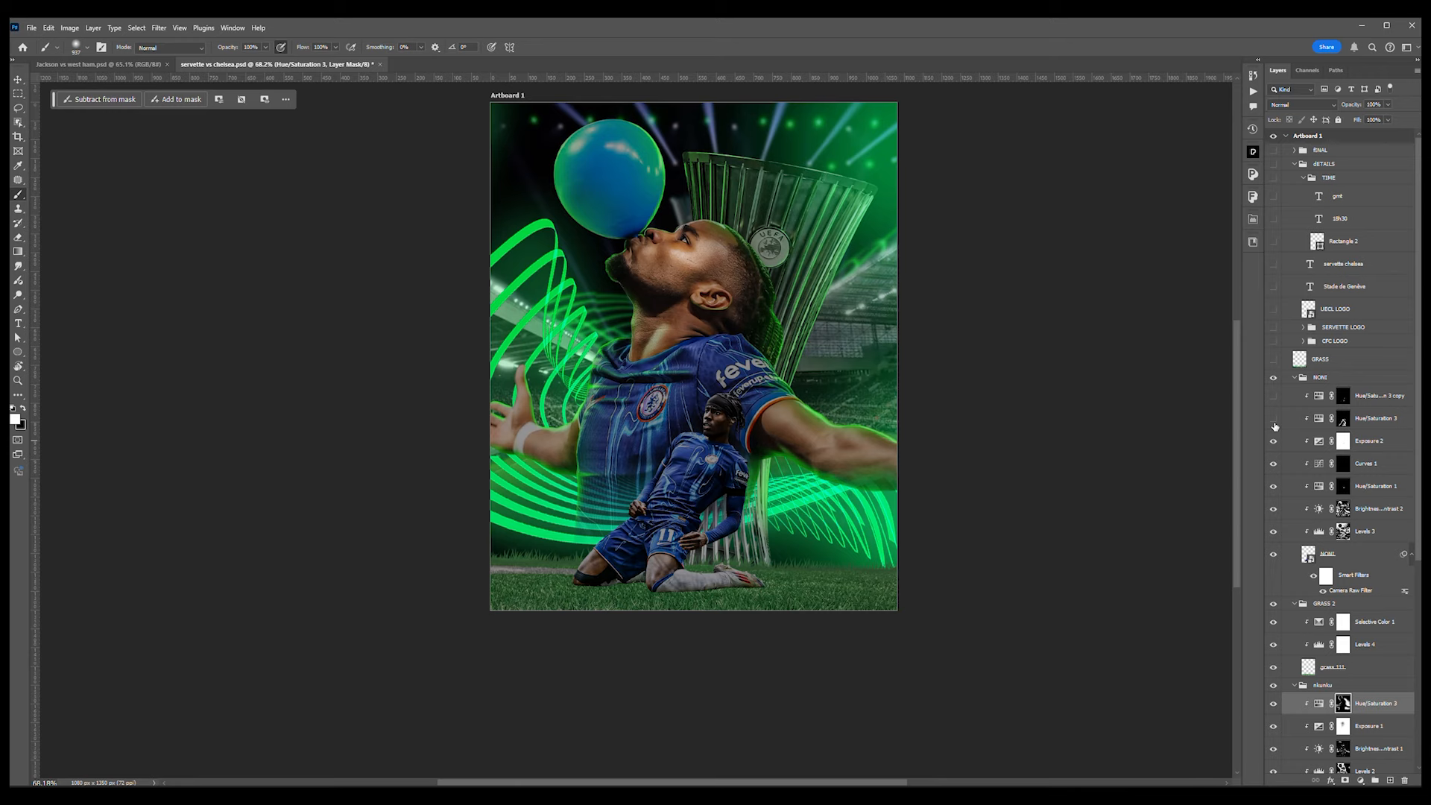
left_click(1274, 421)
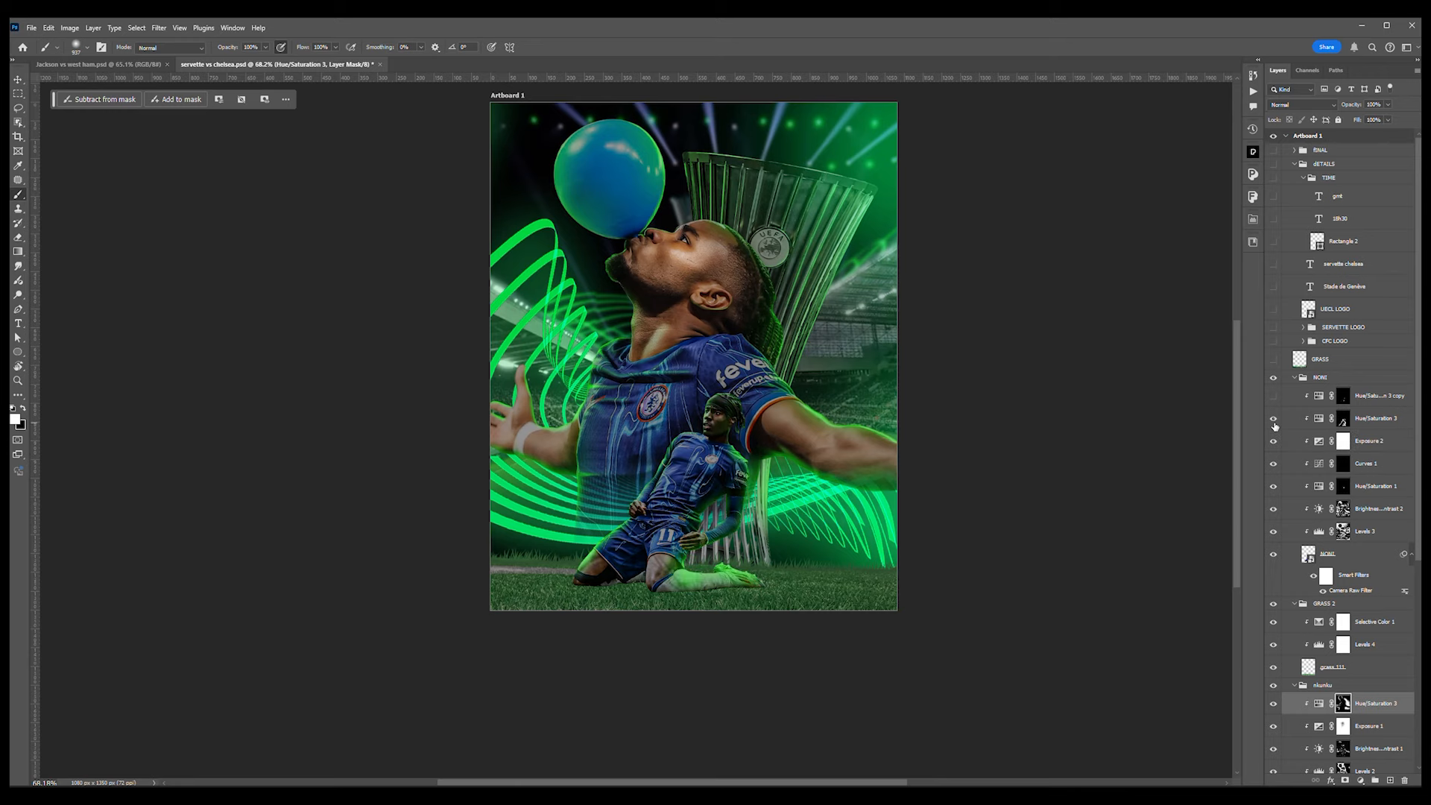
scroll(734, 540, "up", 6)
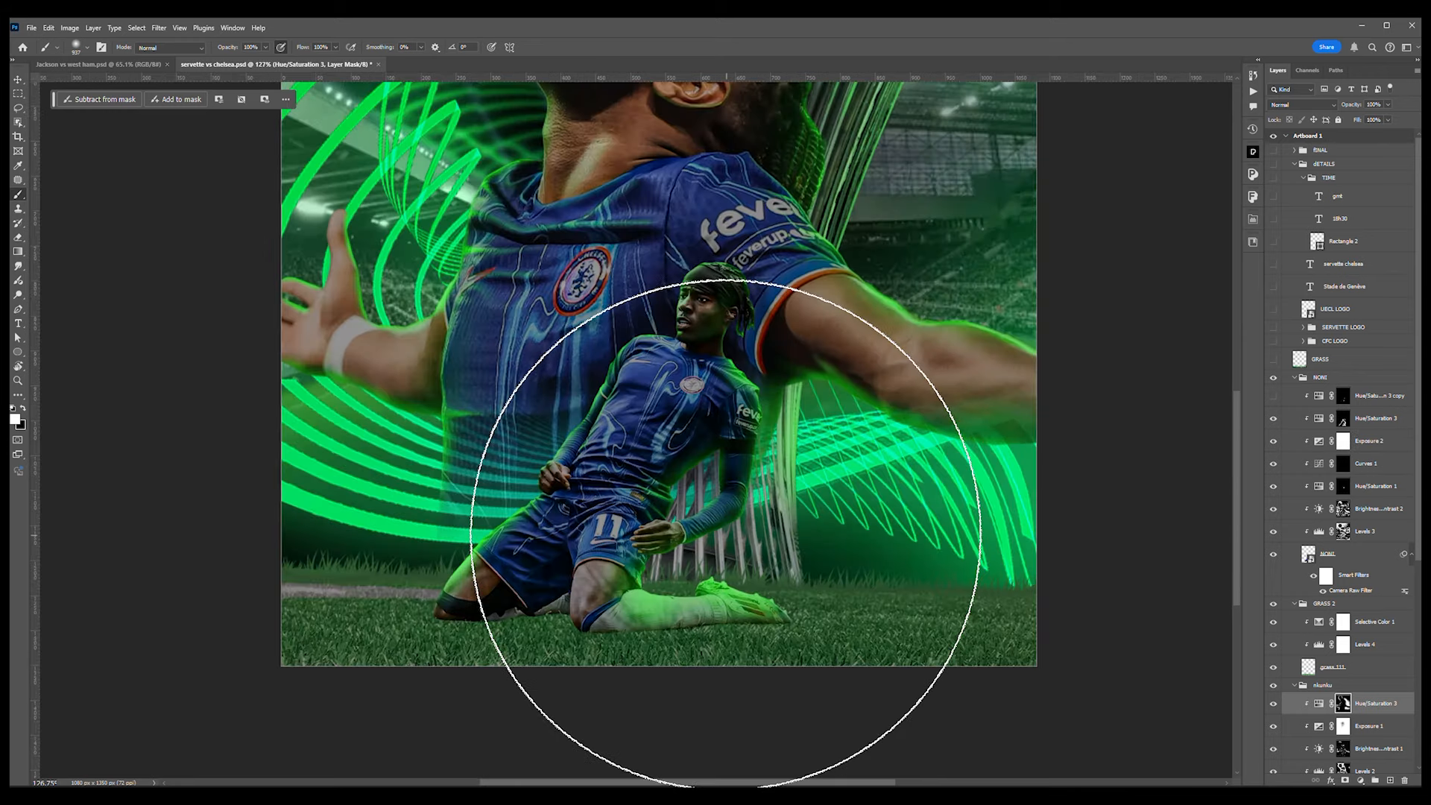
scroll(735, 532, "down", 7)
left_click(1274, 396)
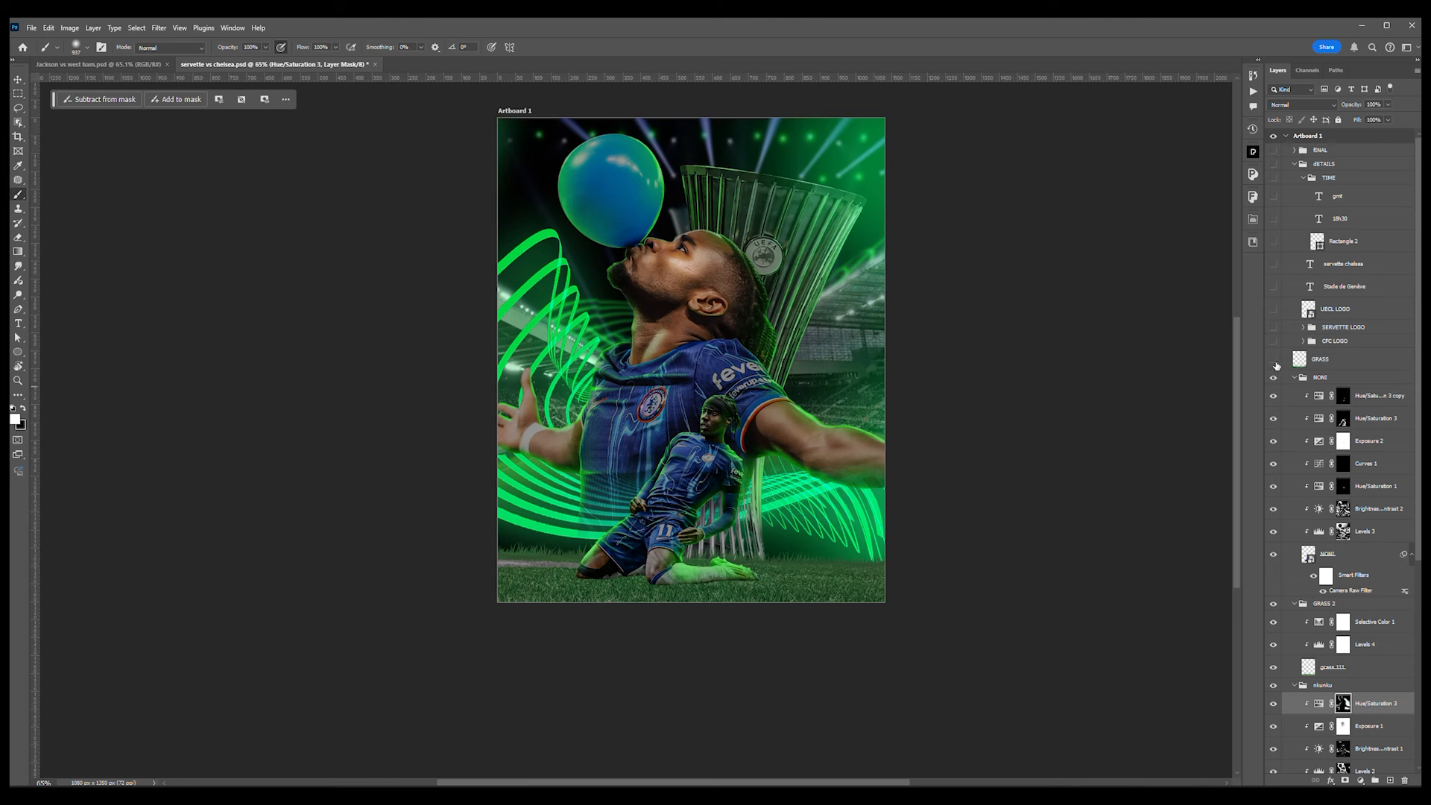
- Show the foreground GRASS layer above the NONI group and select it
left_click(1277, 363)
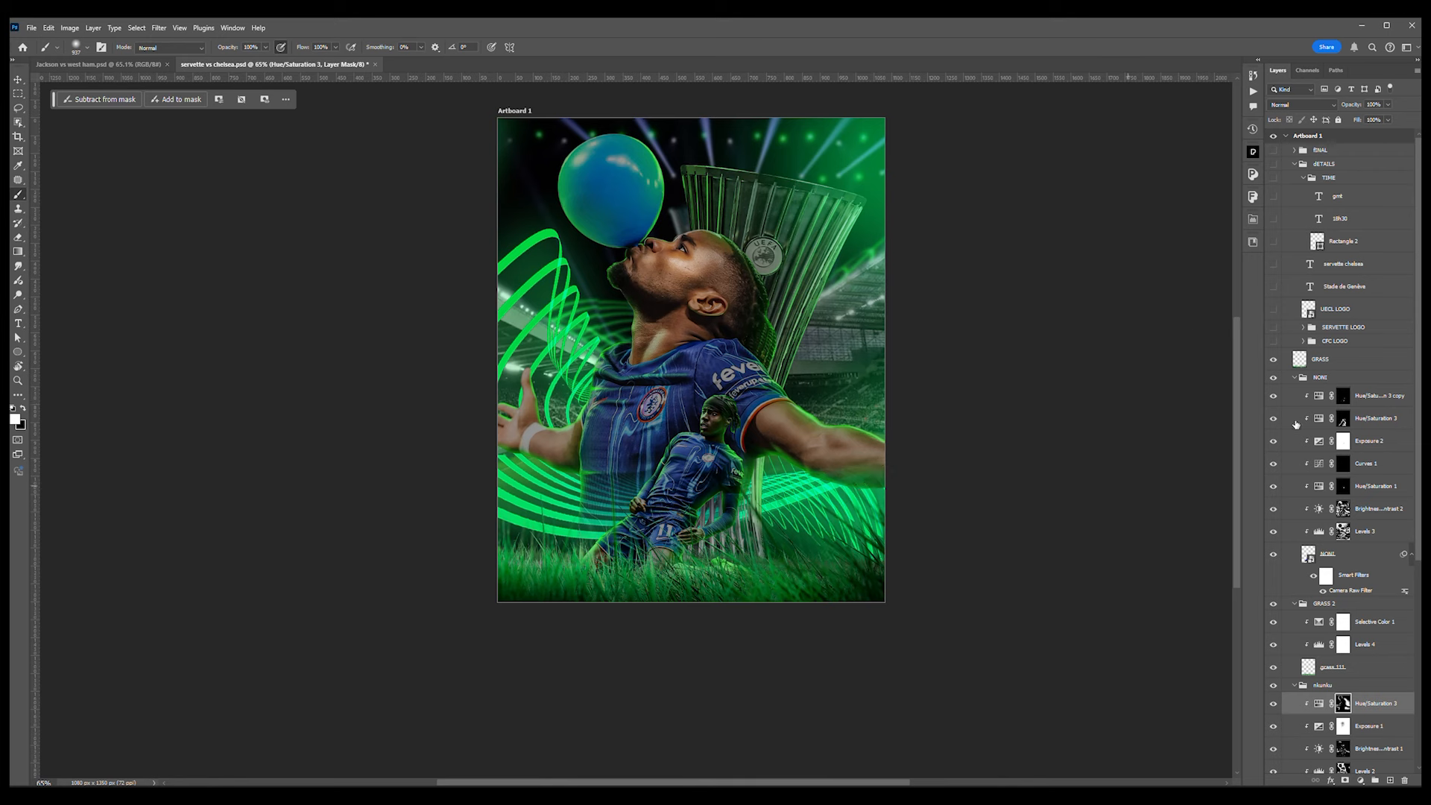
left_click(1329, 364)
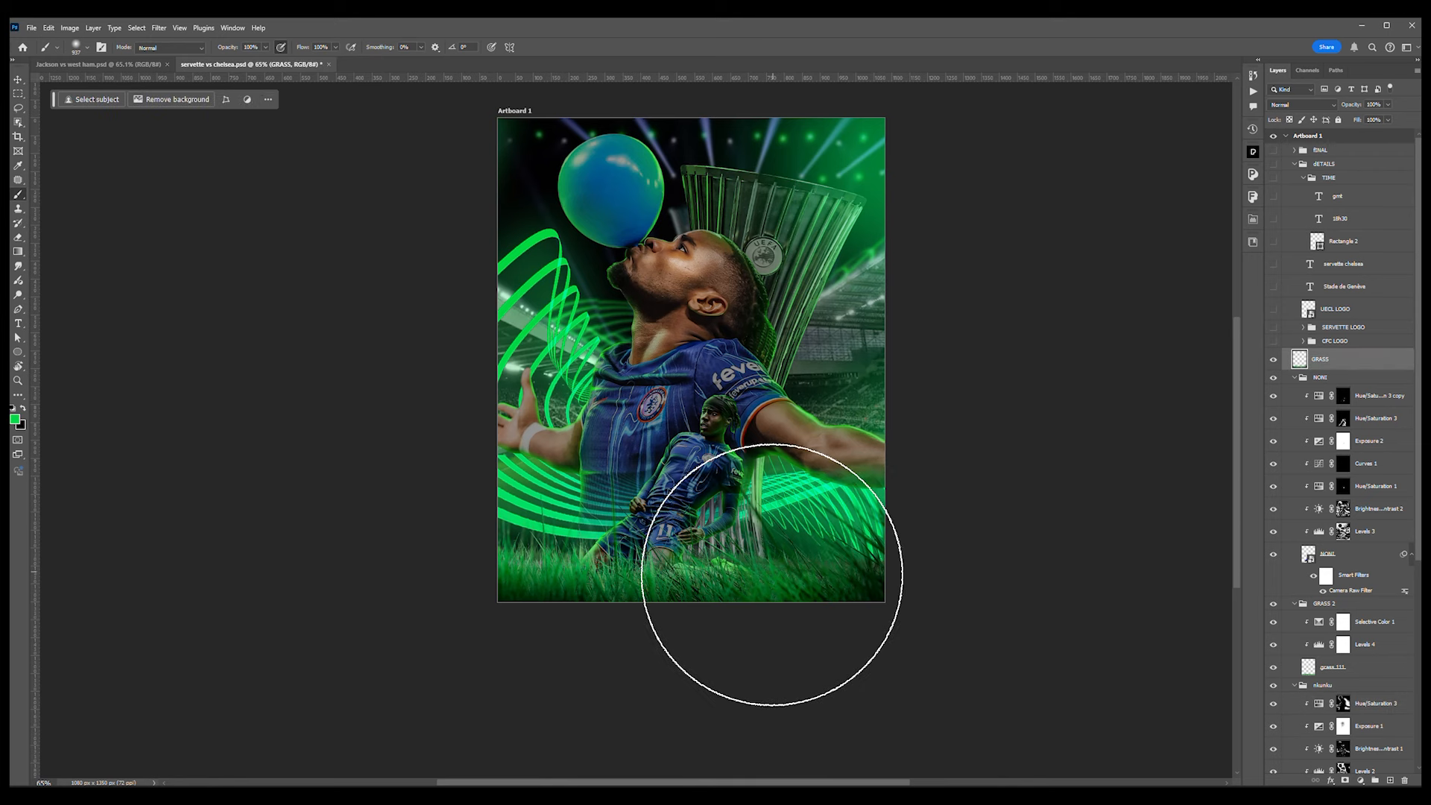
- Try moving the GRASS layer up over the kneeling player, then undo the move
key("v")
left_click_drag(773, 562, 732, 454)
key("ctrl+z")
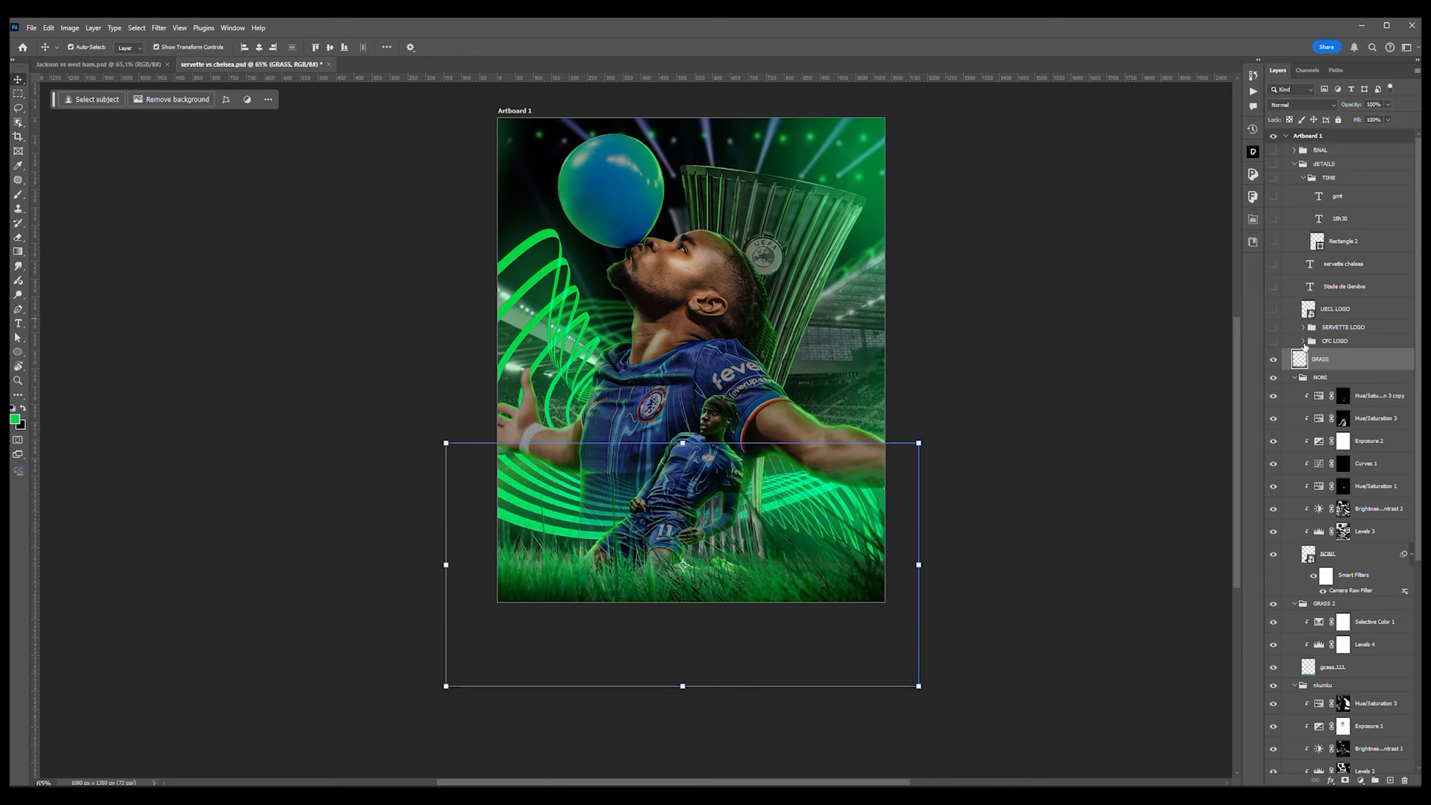
- Expand the CFC LOGO group and show its rectangle stroke, black rectangle and noise_2 copy layers
left_click(1304, 342)
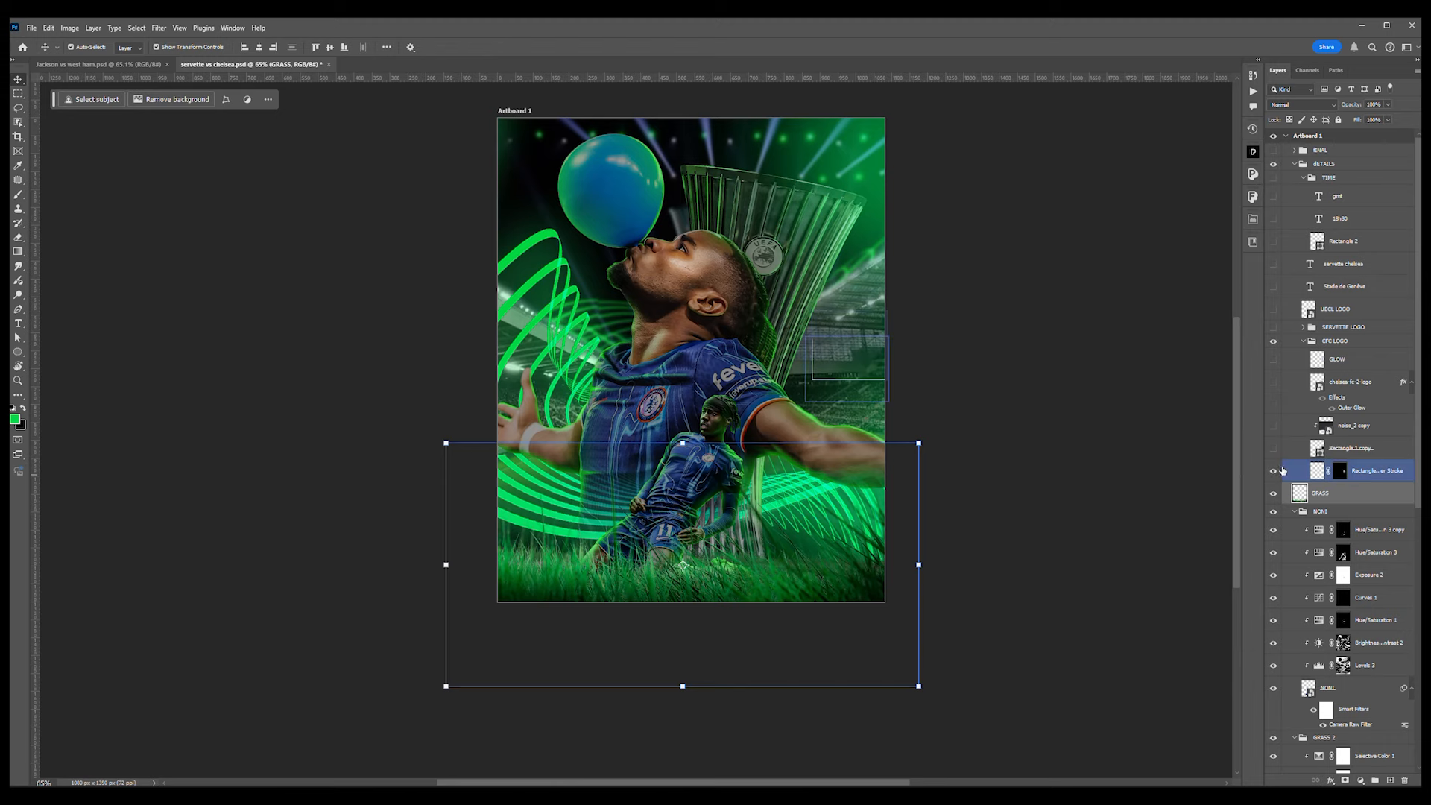
left_click(1275, 450)
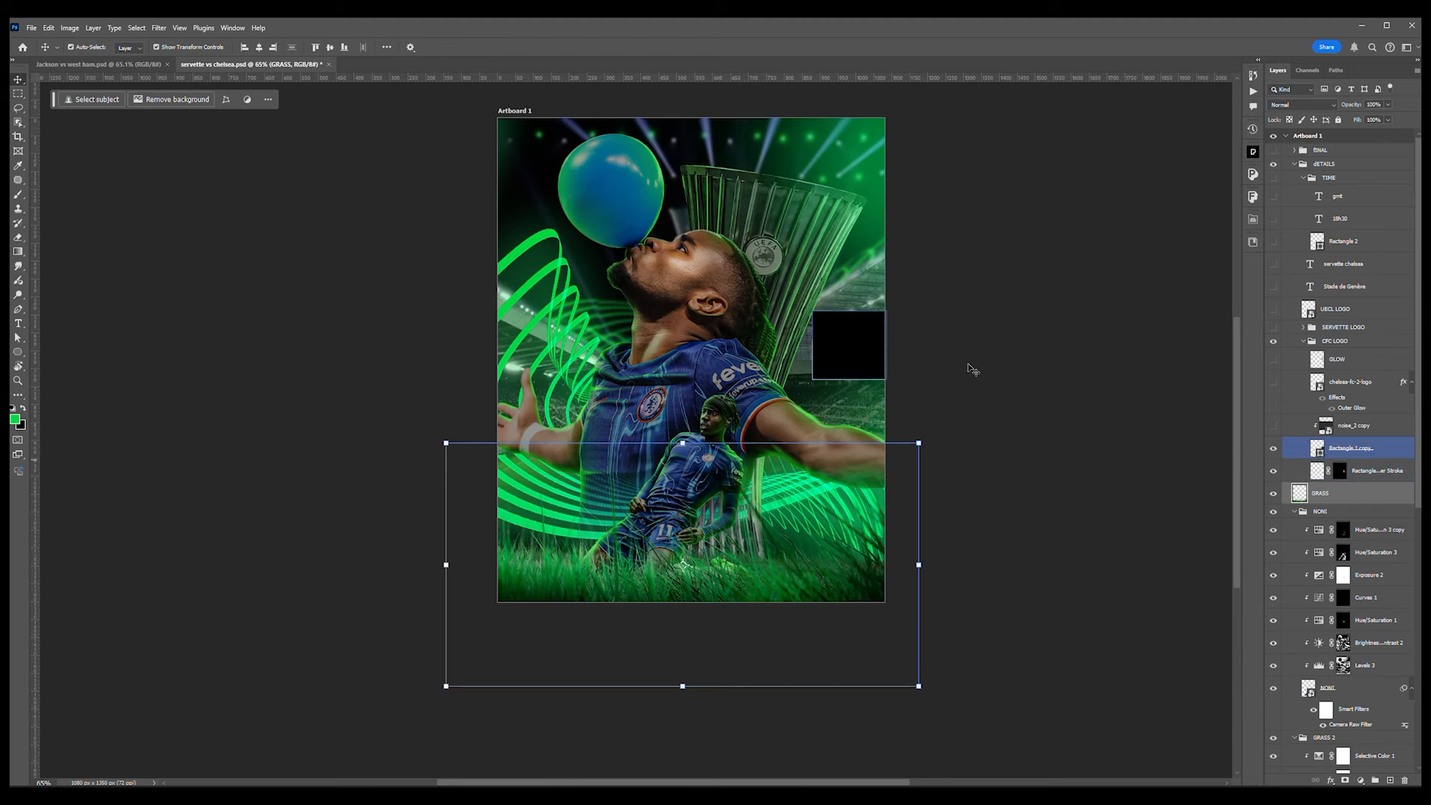
scroll(860, 339, "up", 4)
scroll(848, 346, "up", 4)
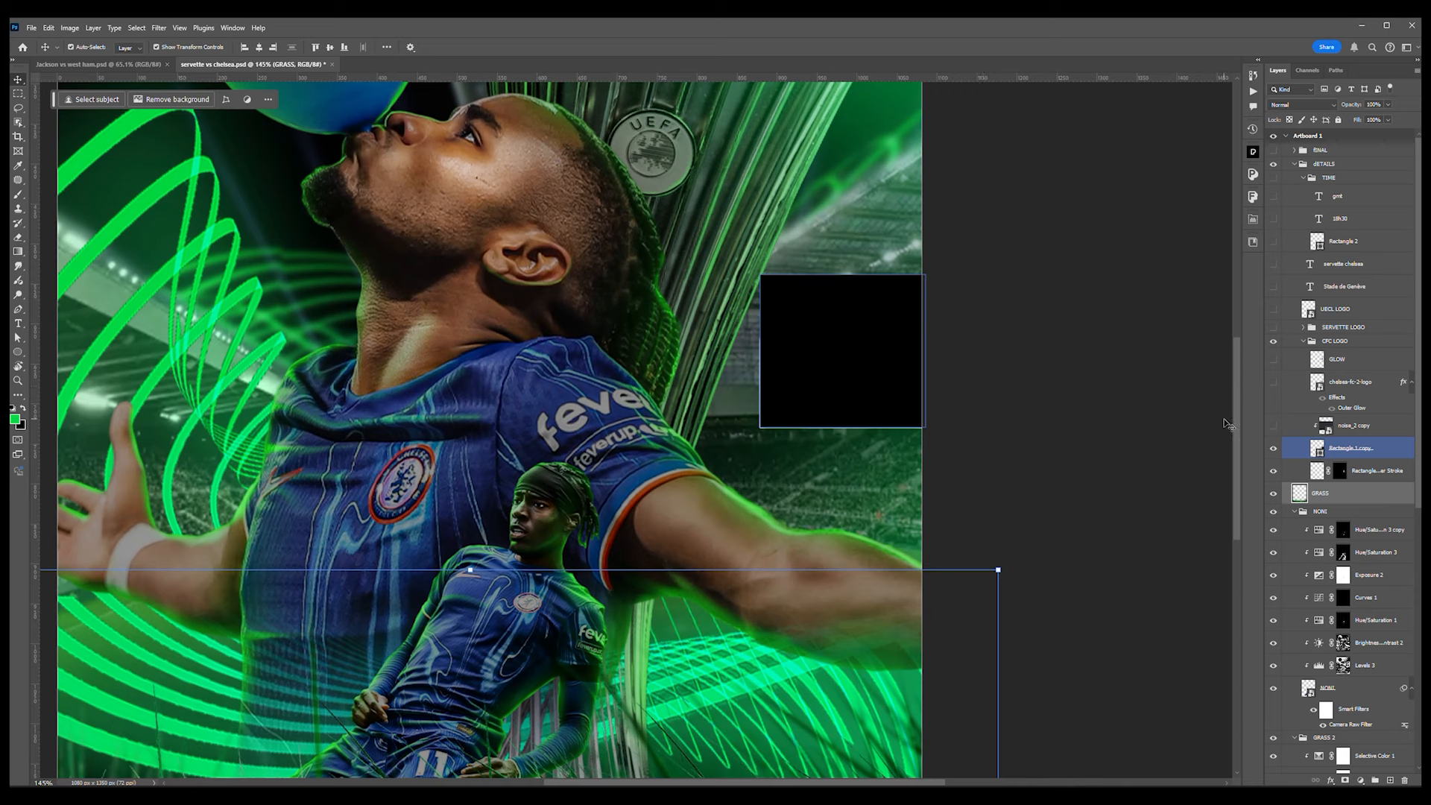
left_click(1273, 426)
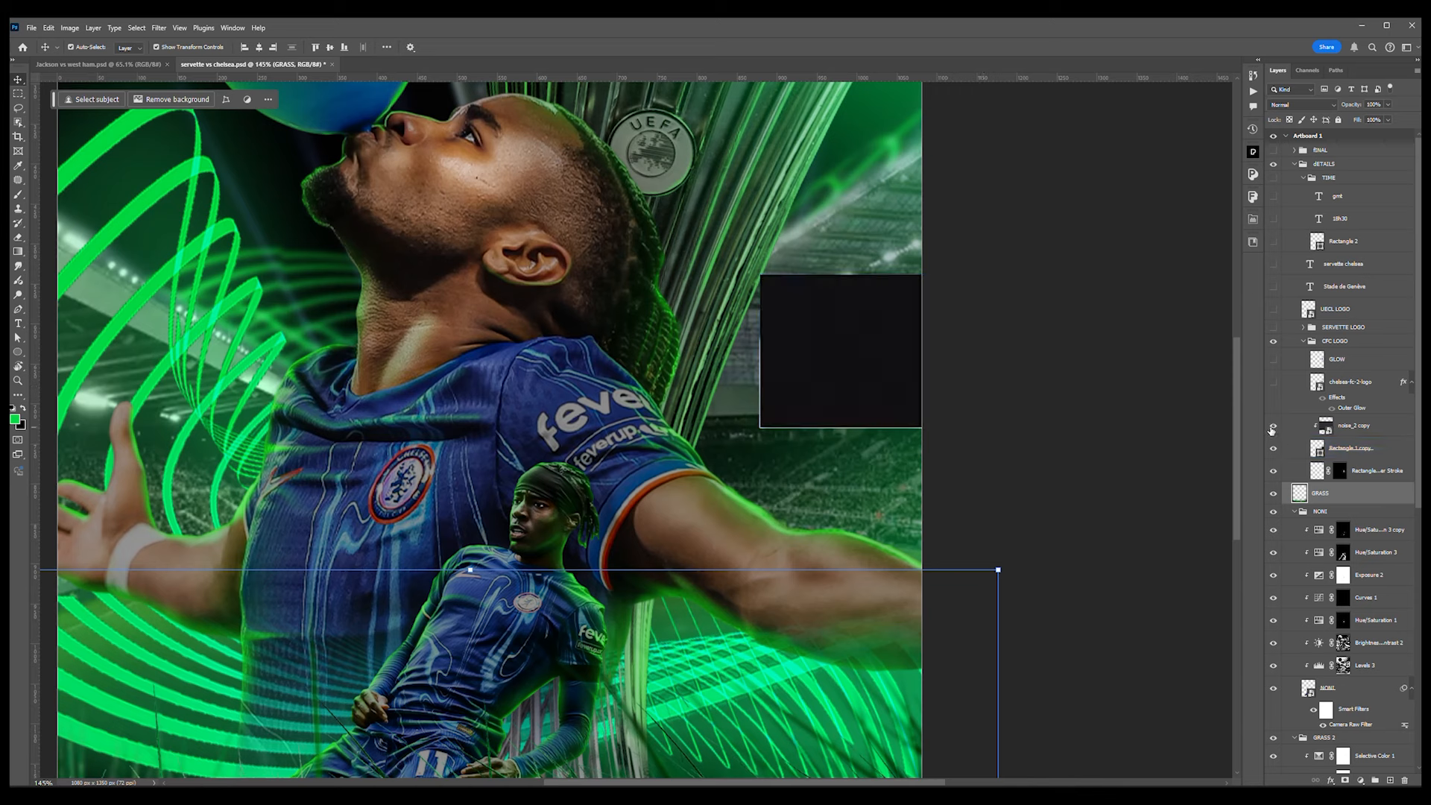
- Show the Chelsea logo, toggle its Outer Glow effect, and show the GLOW layer above it
left_click(1273, 383)
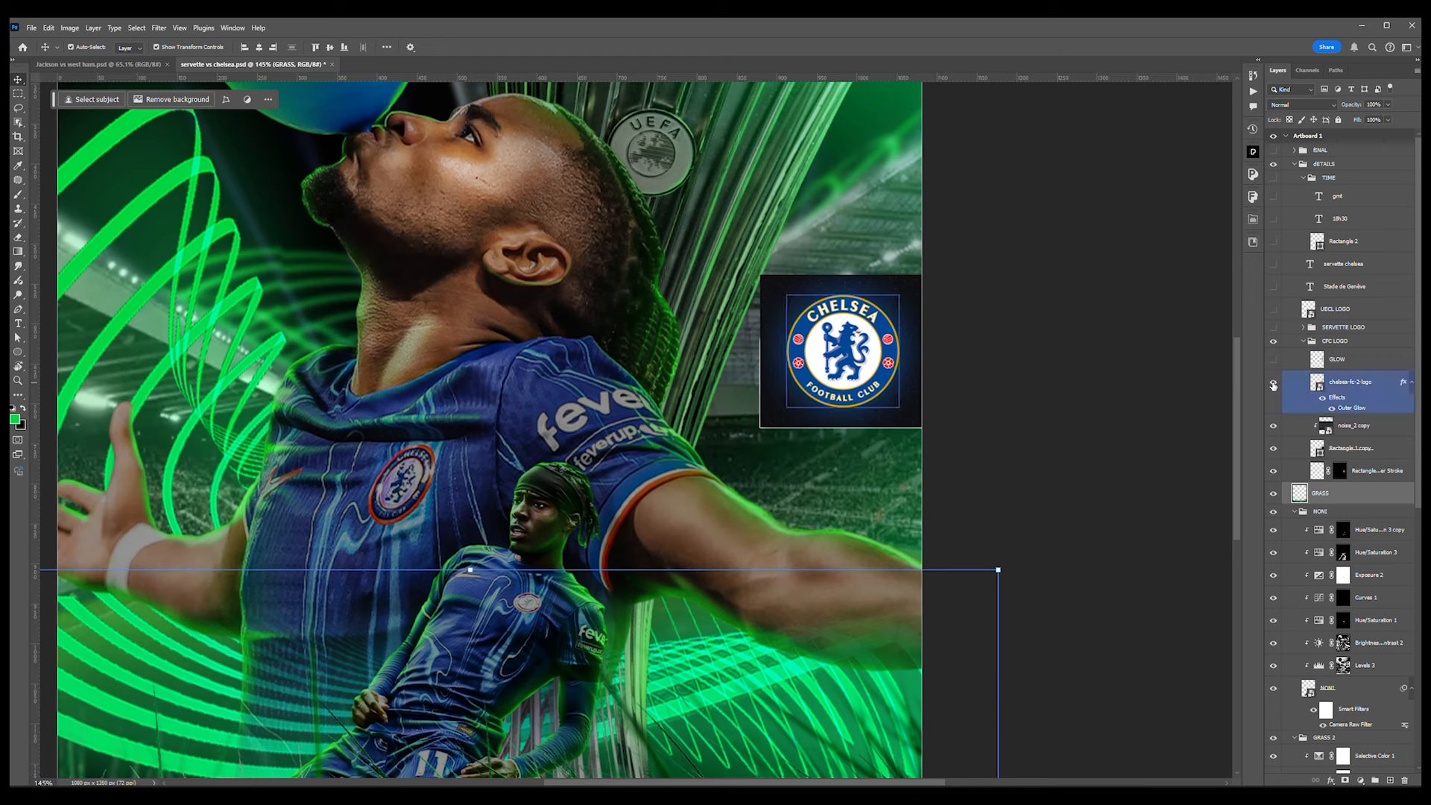
left_click(1332, 409)
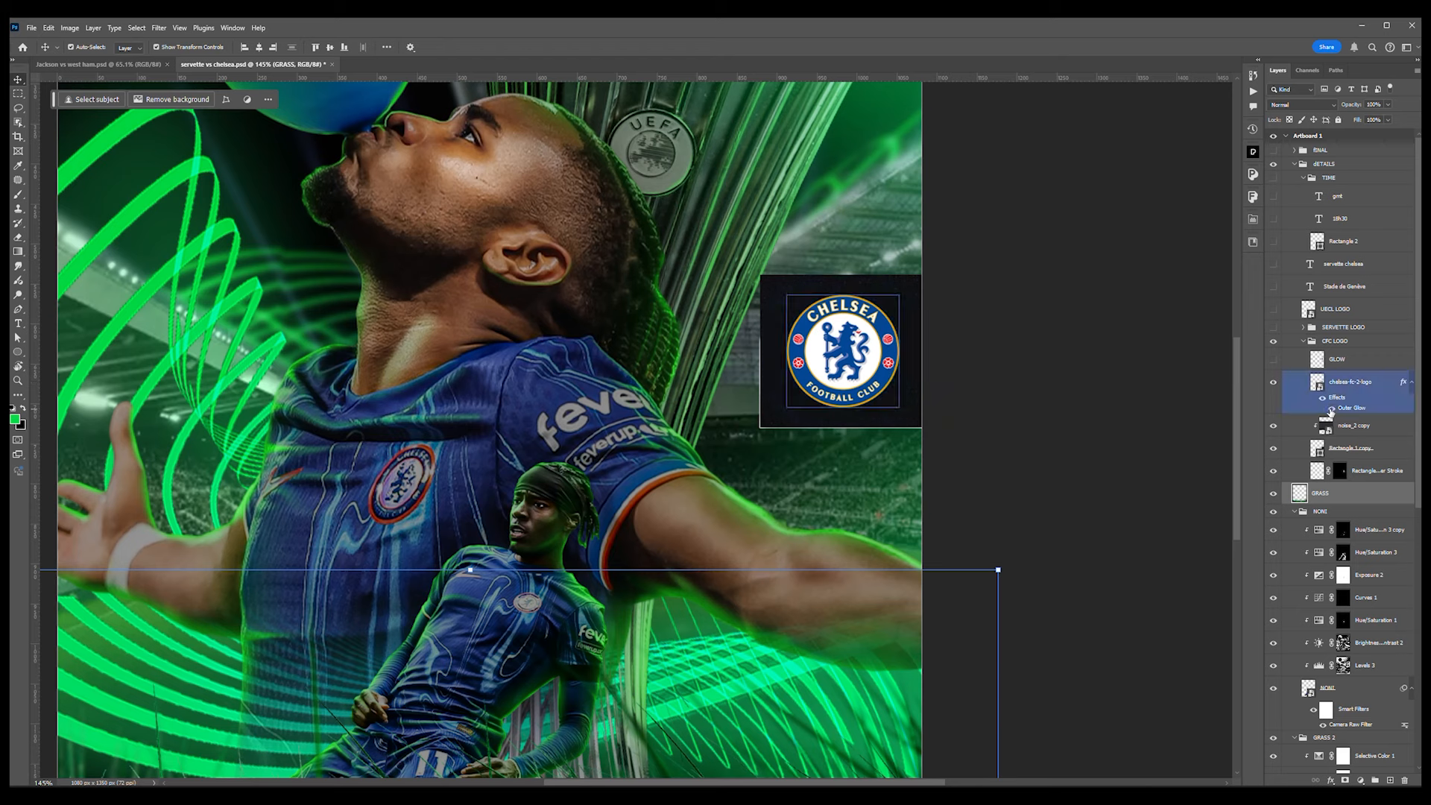
left_click(1273, 361)
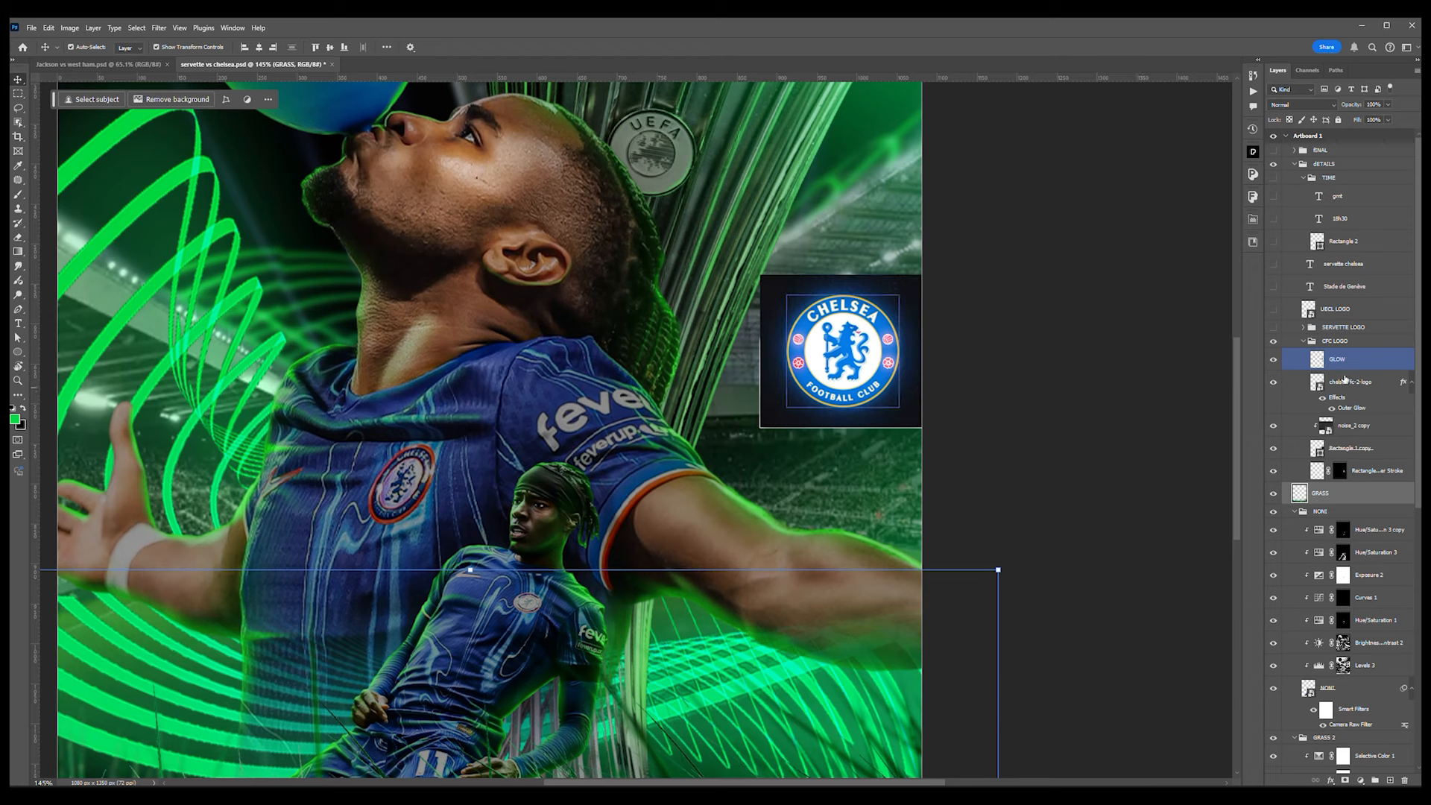
left_click(1338, 360)
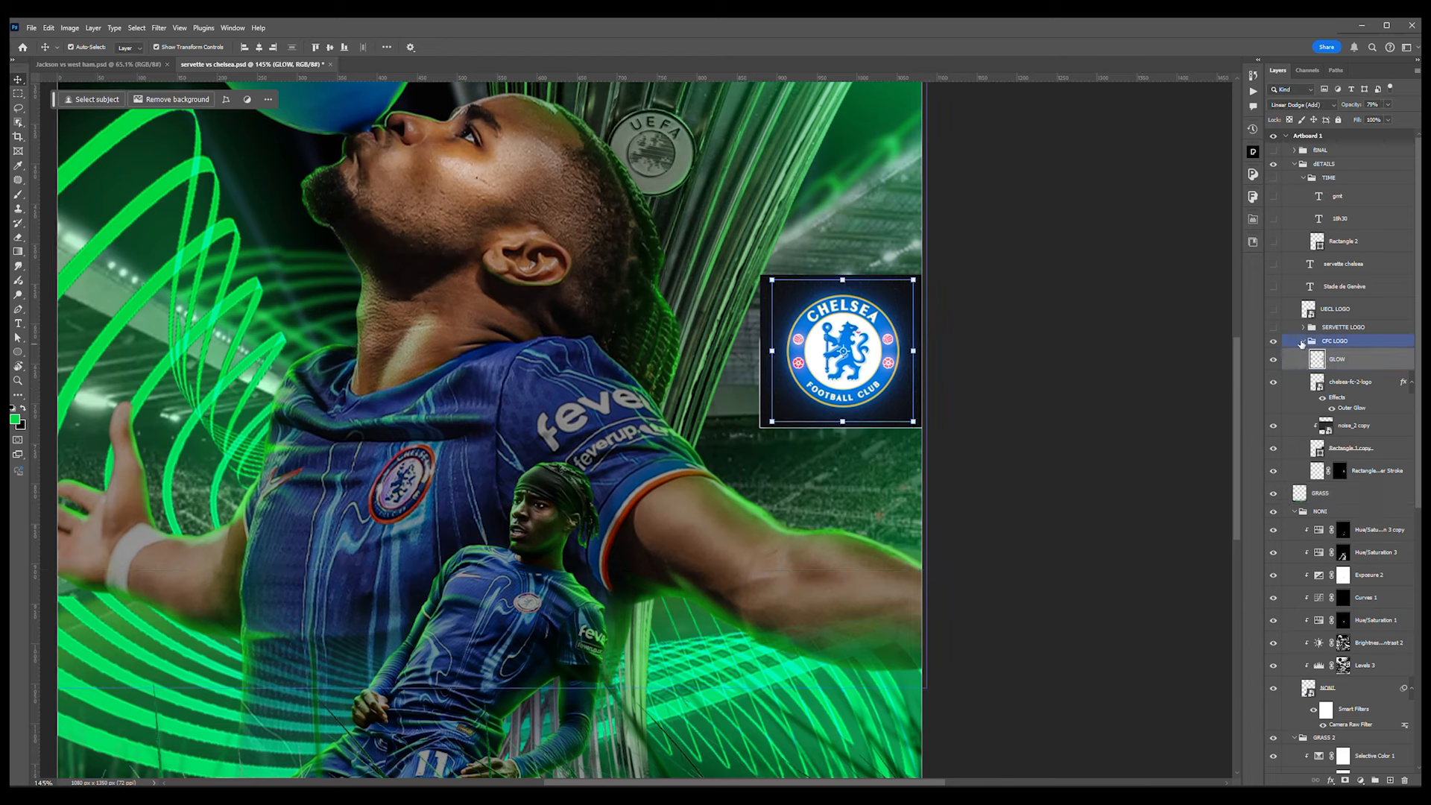
left_click(1333, 341)
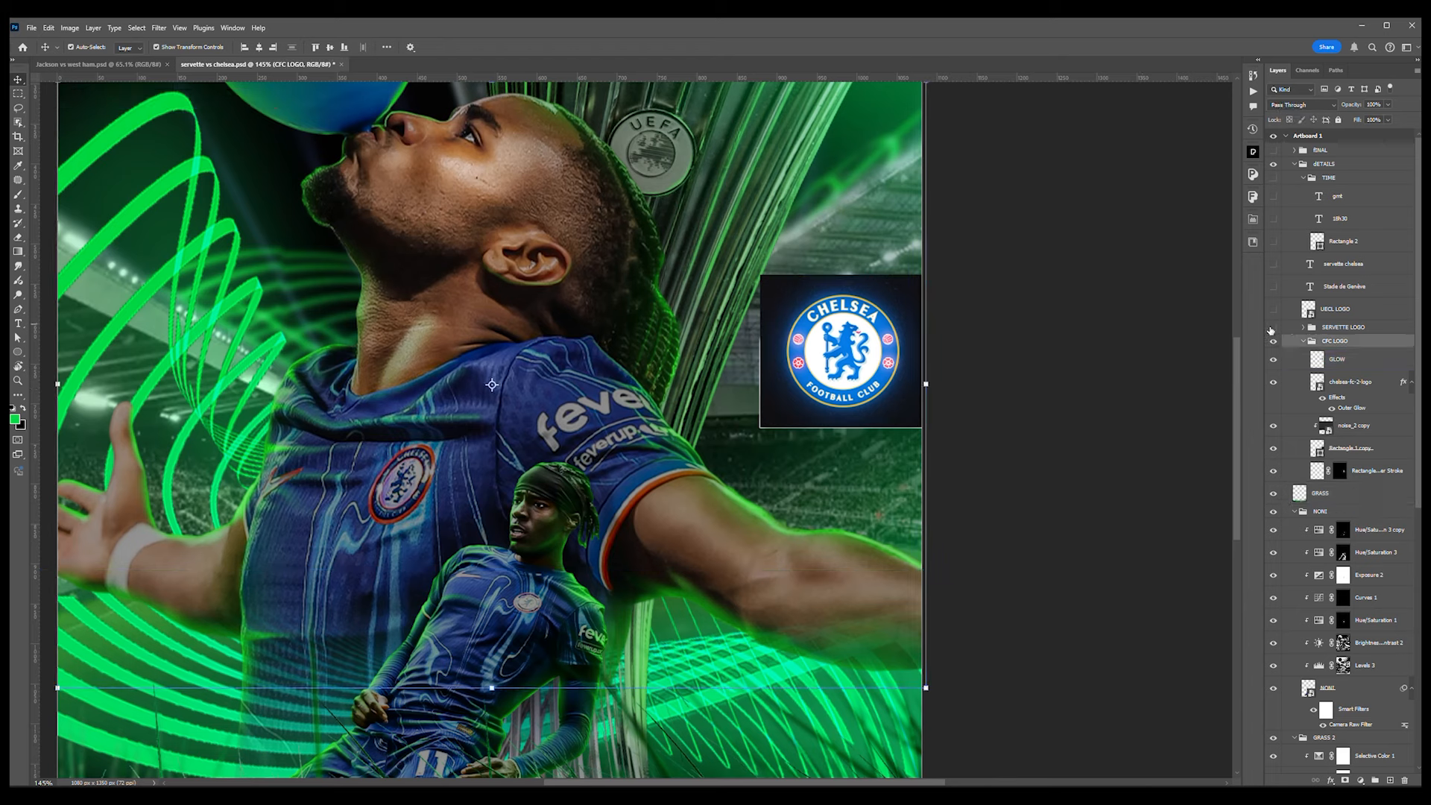
- Expand the SERVETTE LOGO group and show its rectangle stroke, Rectangle 1 and noise_2 layers
left_click(1302, 330)
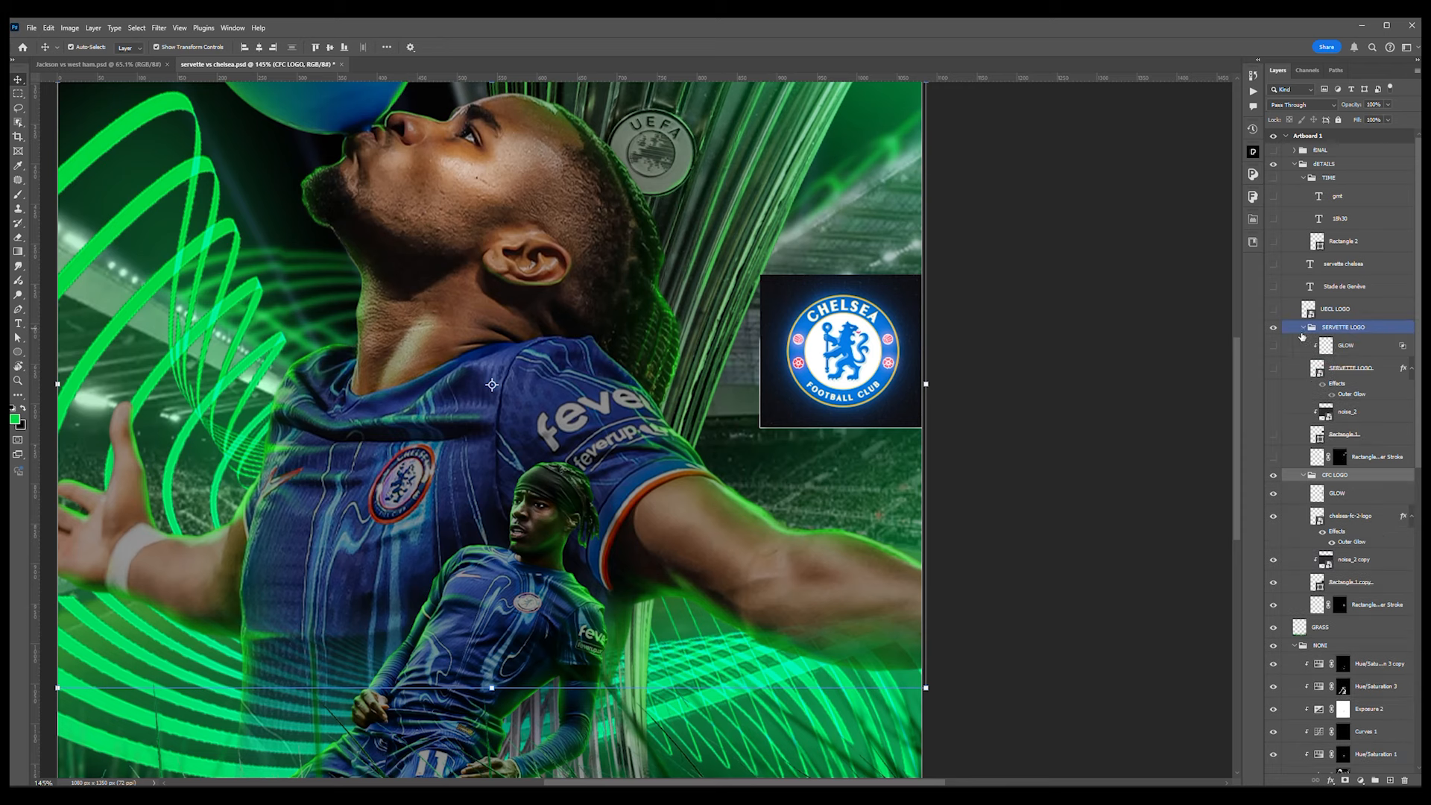
left_click(1275, 457)
left_click(1275, 436)
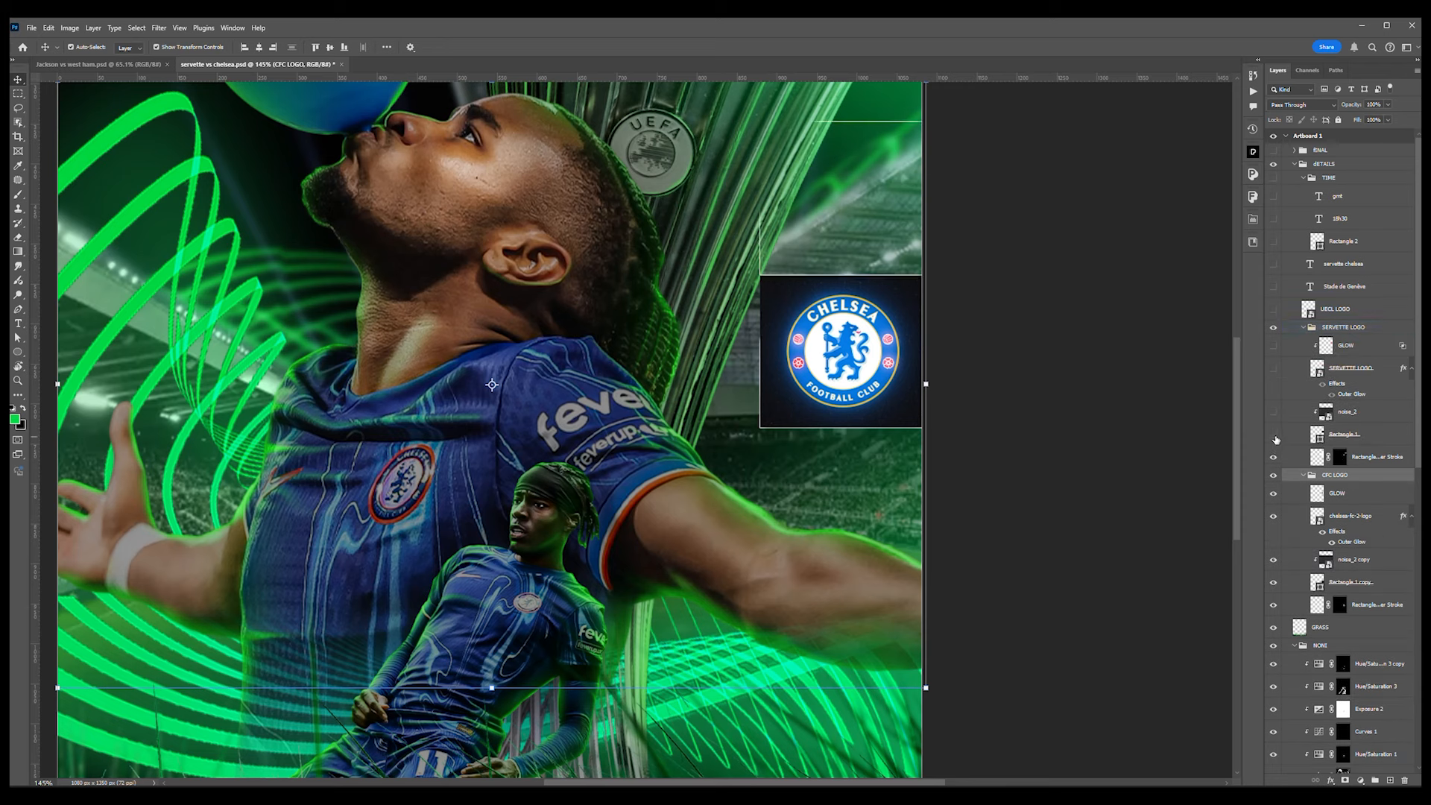
left_click(1274, 417)
left_click(1274, 413)
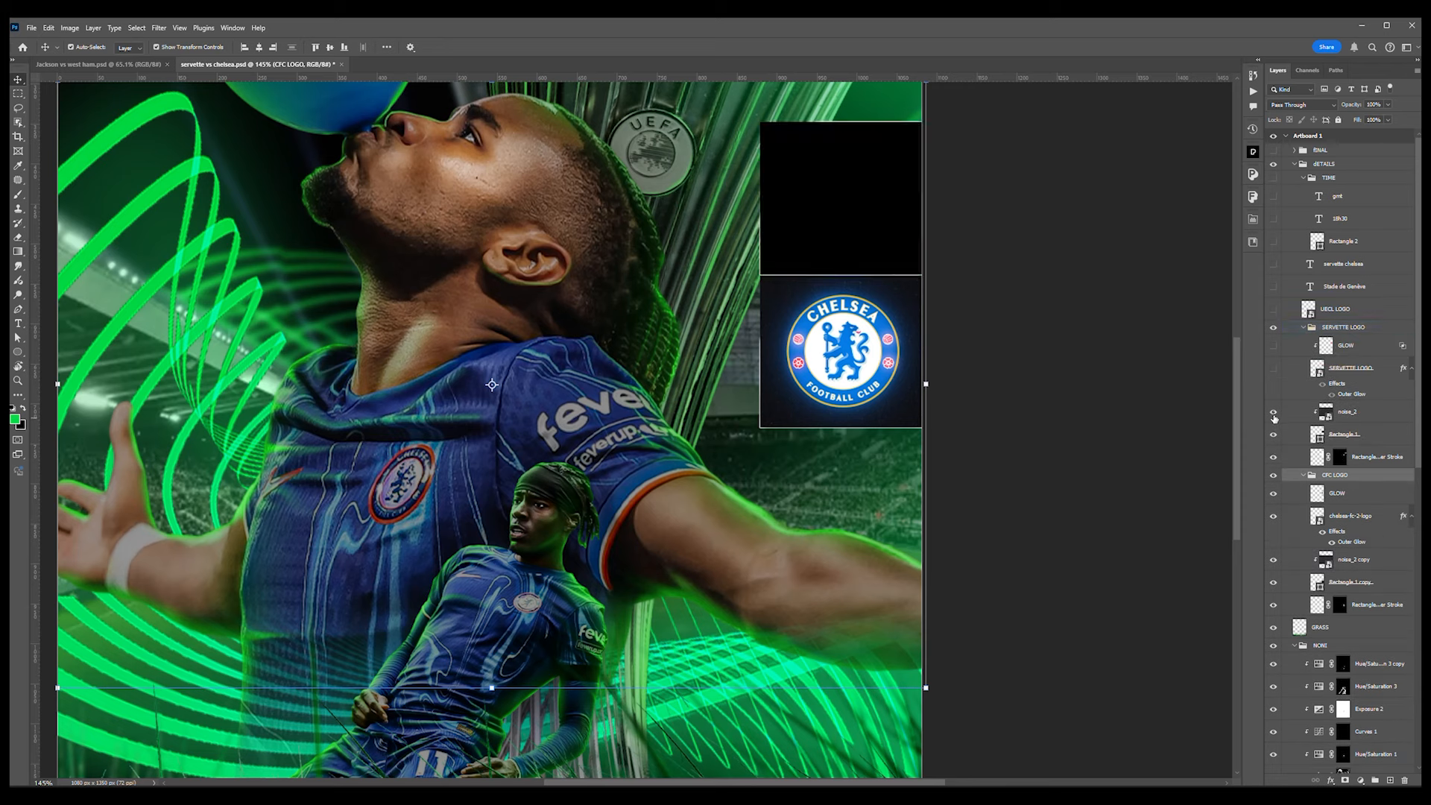
- Show the Servette logo and its clipped GLOW layer, then collapse the SERVETTE LOGO group
left_click(1272, 370)
left_click(1274, 346)
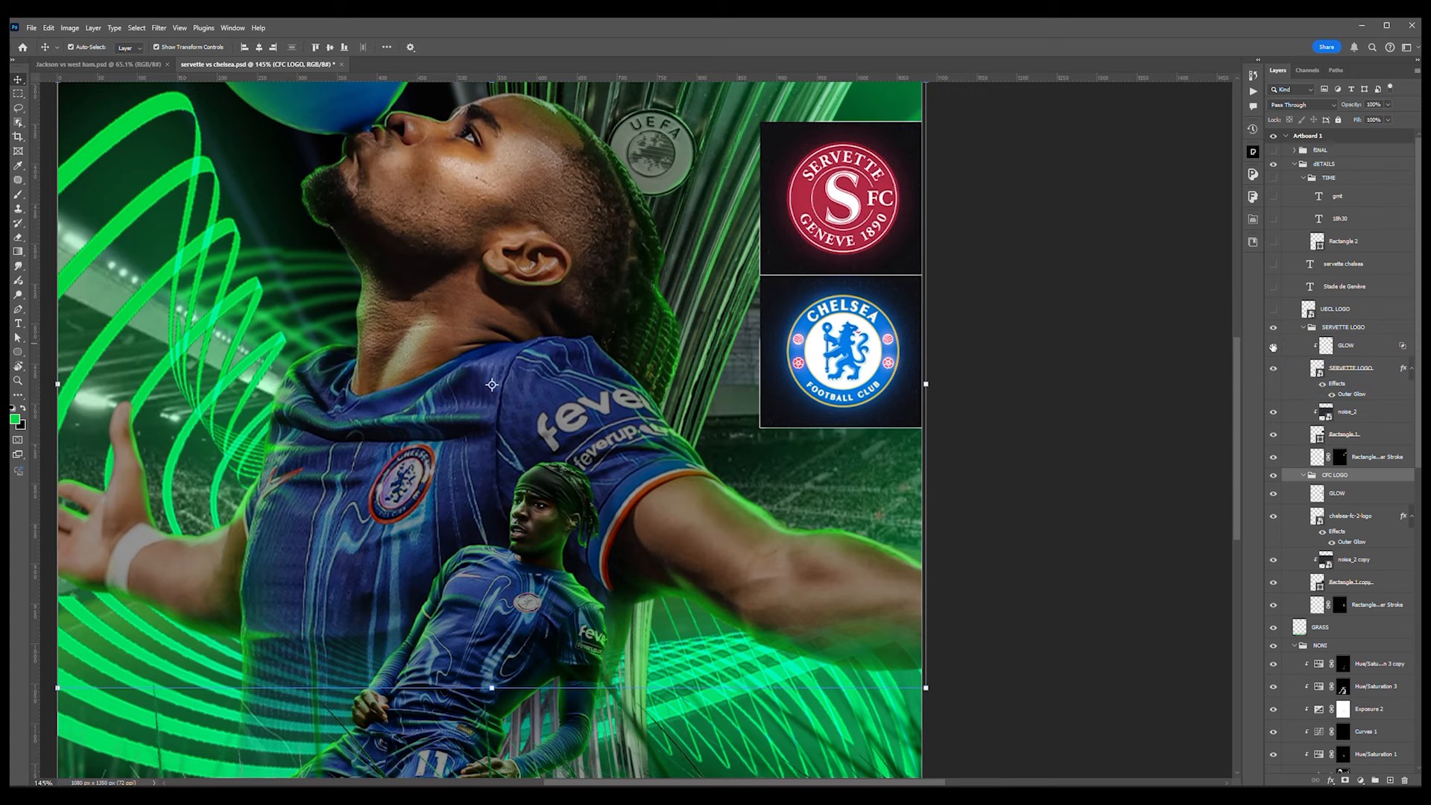
left_click(1303, 328)
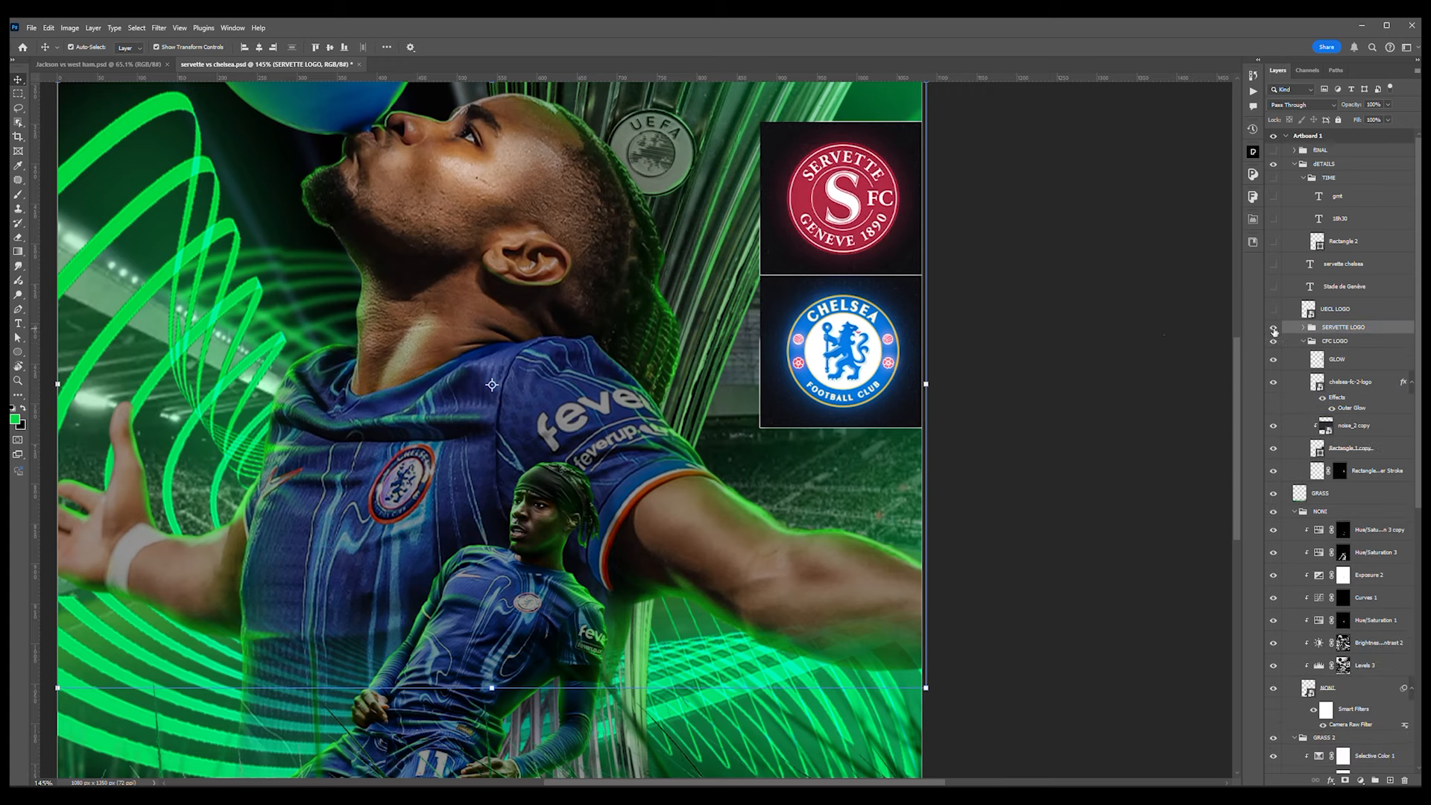
scroll(887, 348, "down", 3)
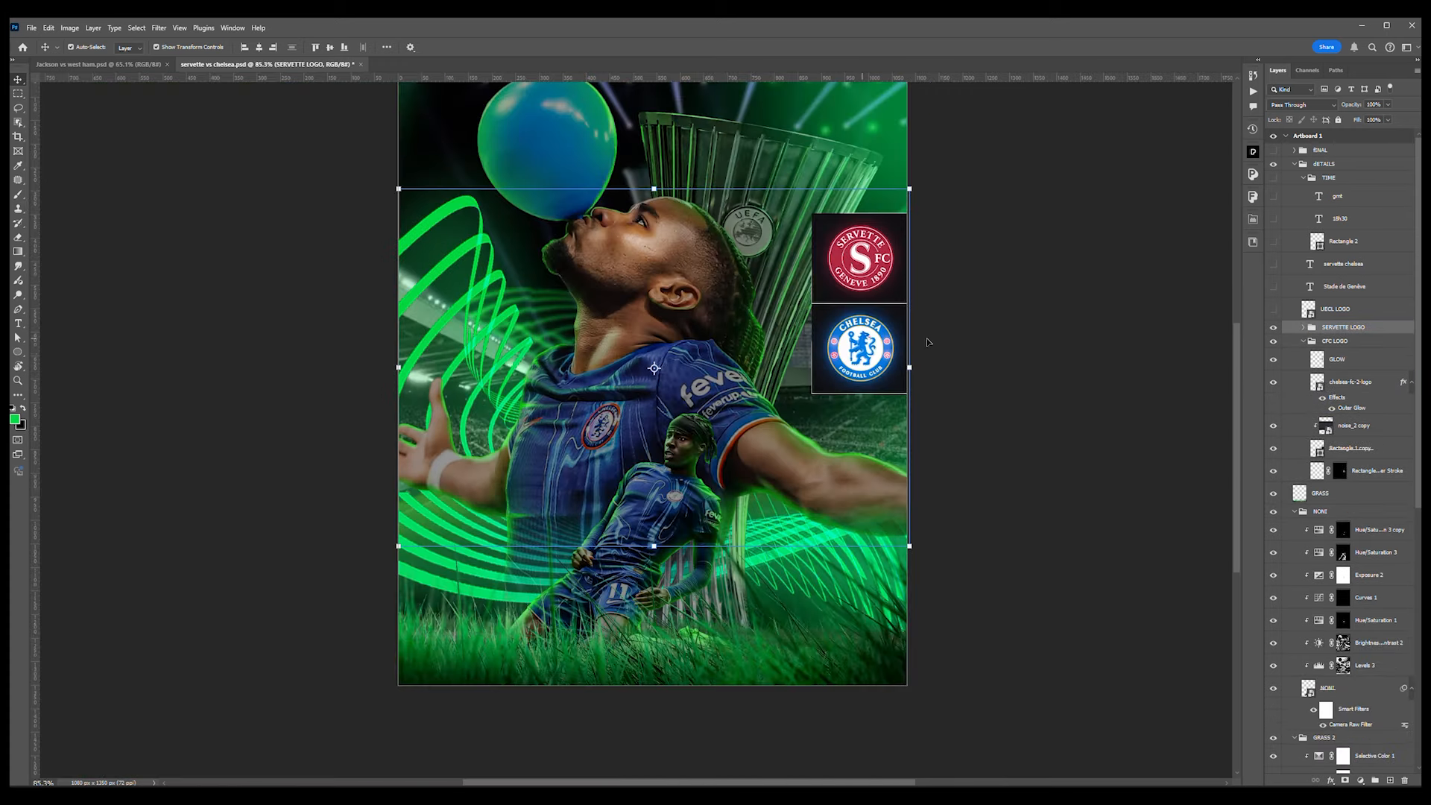
- Show the UECL LOGO layer and the Stade de Genève and servette chelsea text layers
left_click(1273, 308)
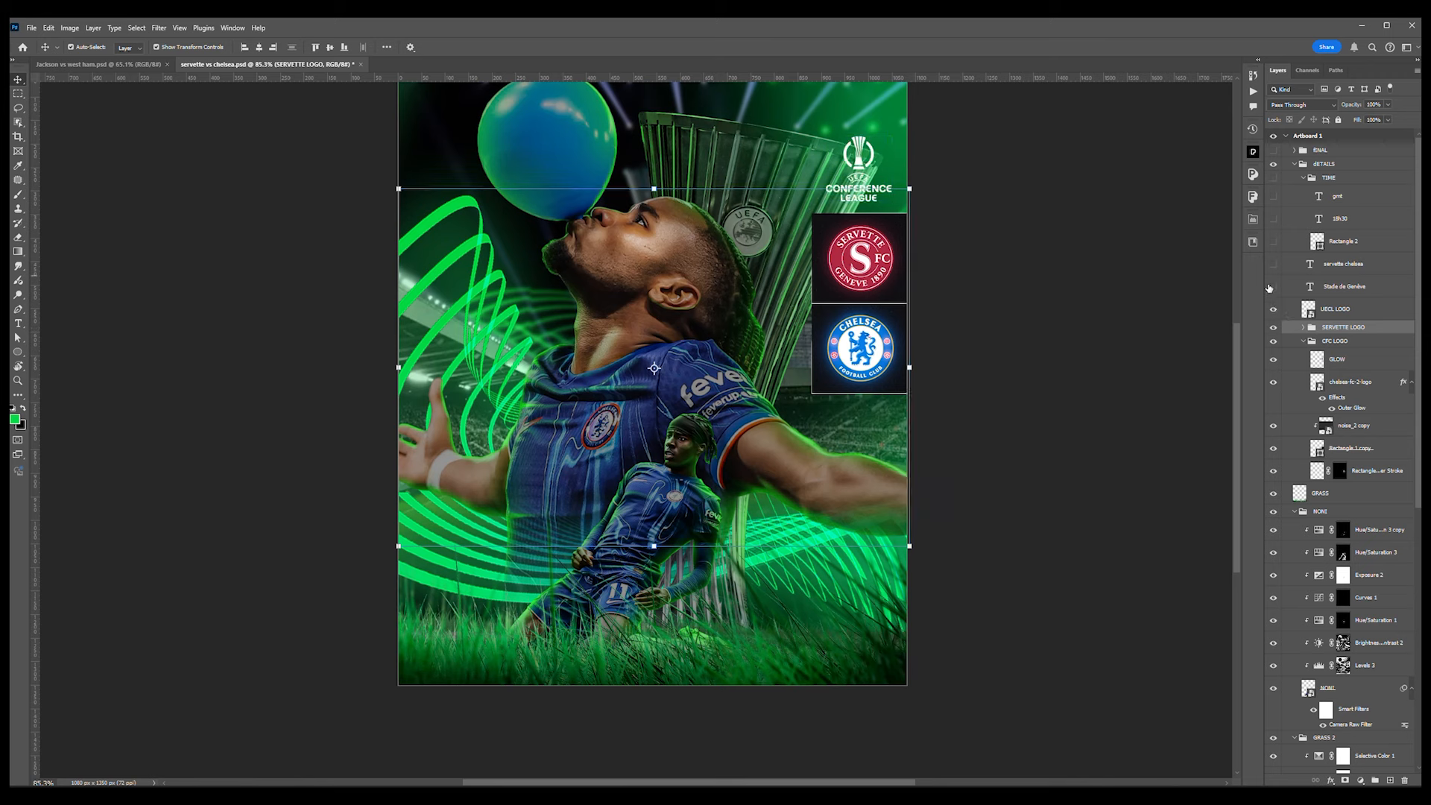
left_click(1273, 288)
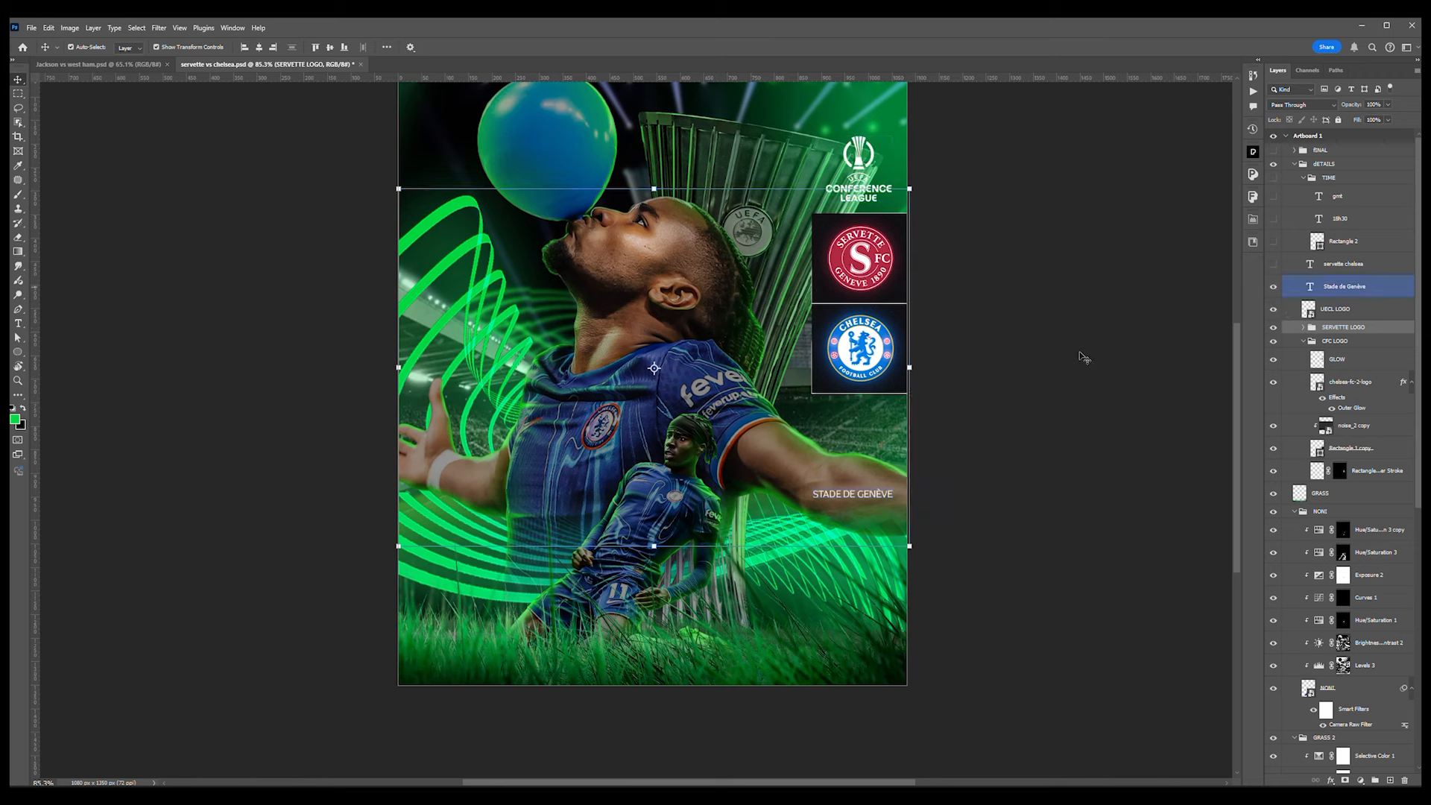
left_click(1274, 265)
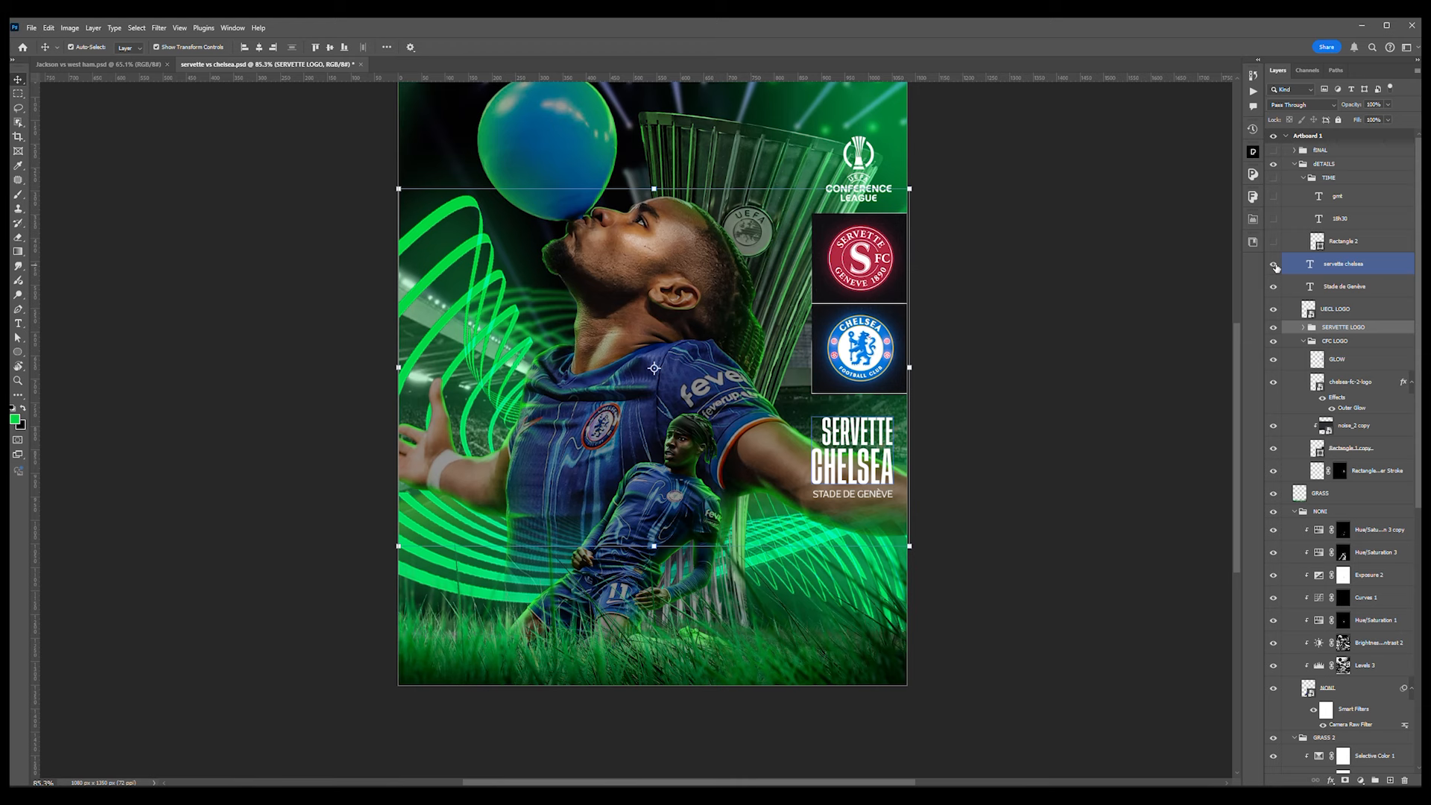
- Show the TIME group's Rectangle 2 box with the 18h30 and gmt text layers
left_click(1274, 242)
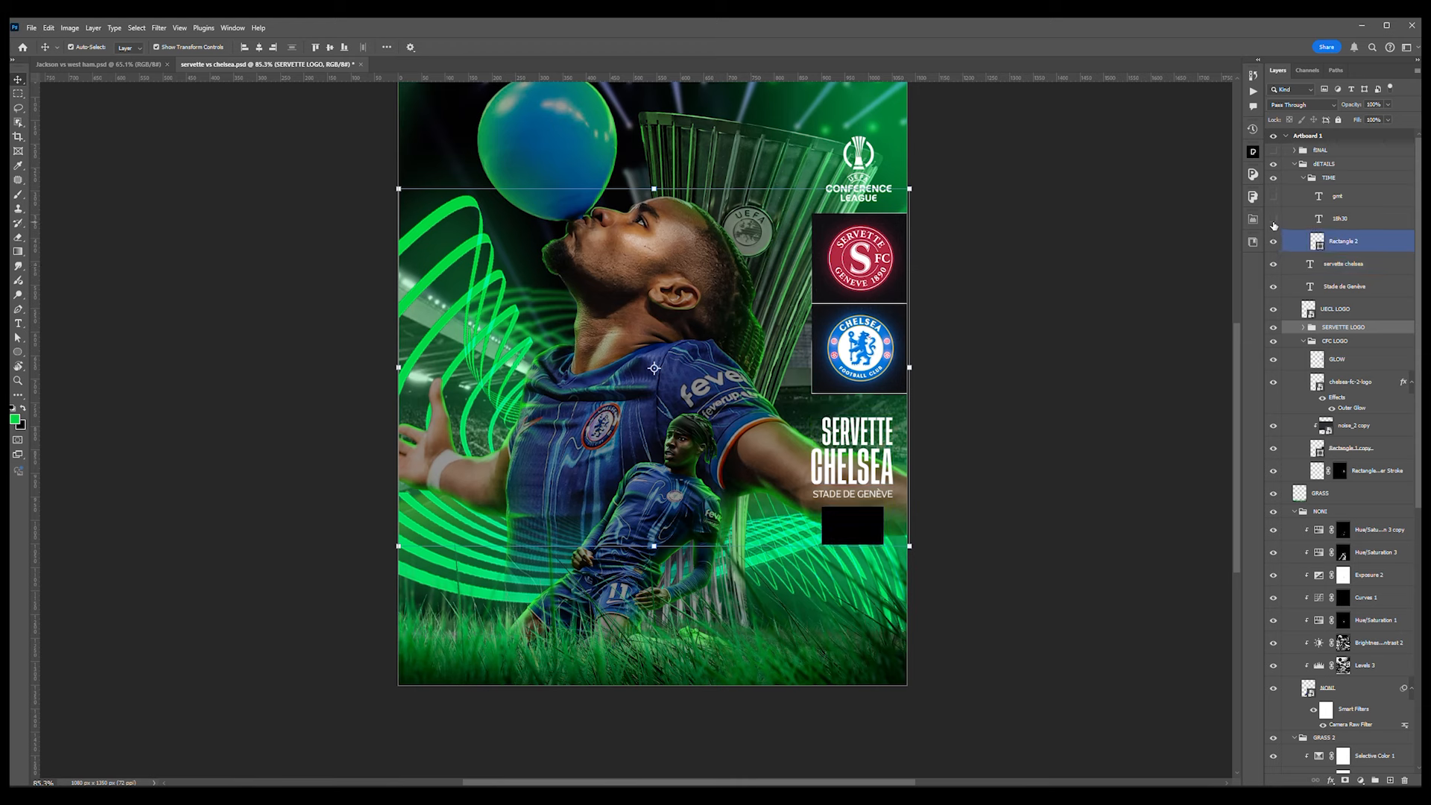
left_click(1274, 223)
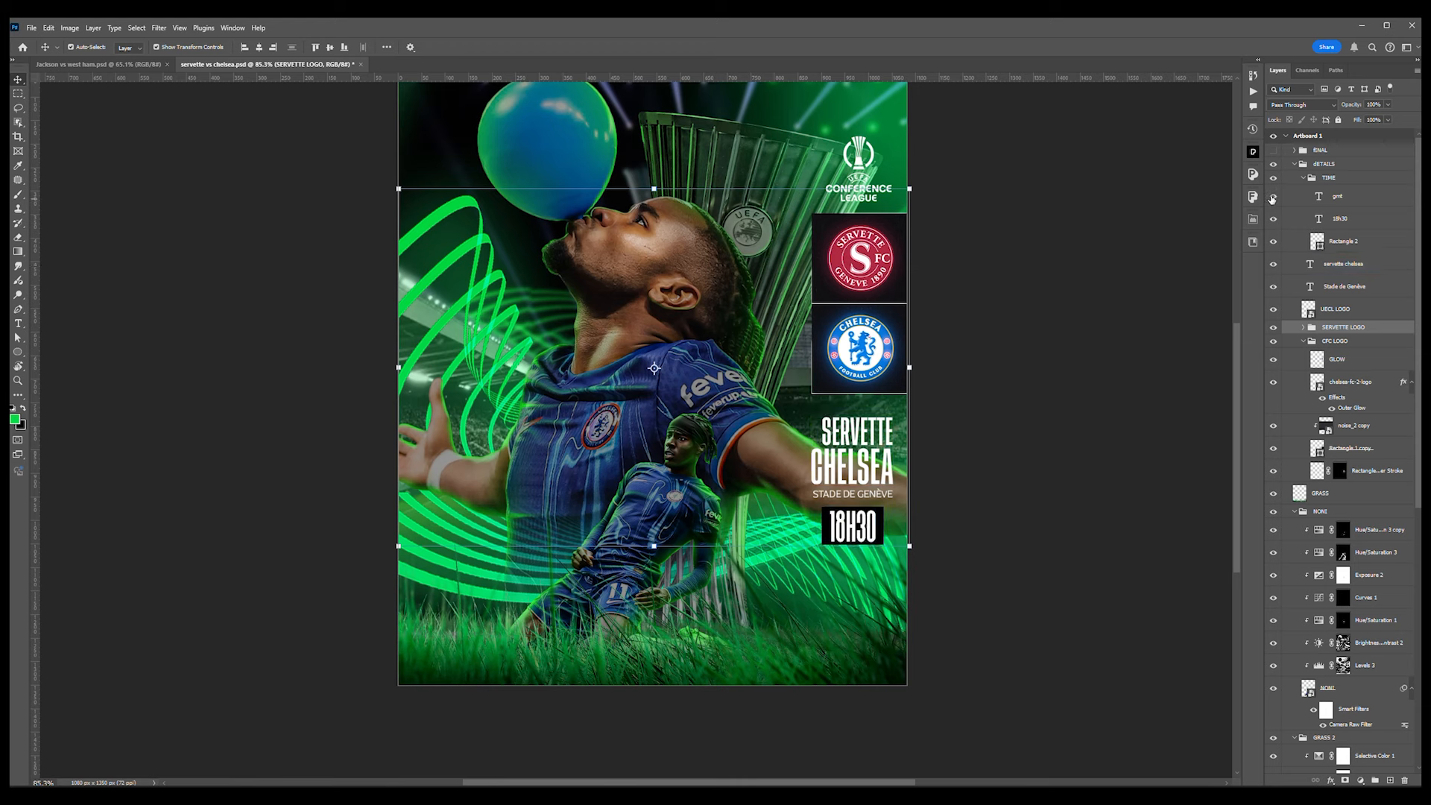
left_click(1275, 196)
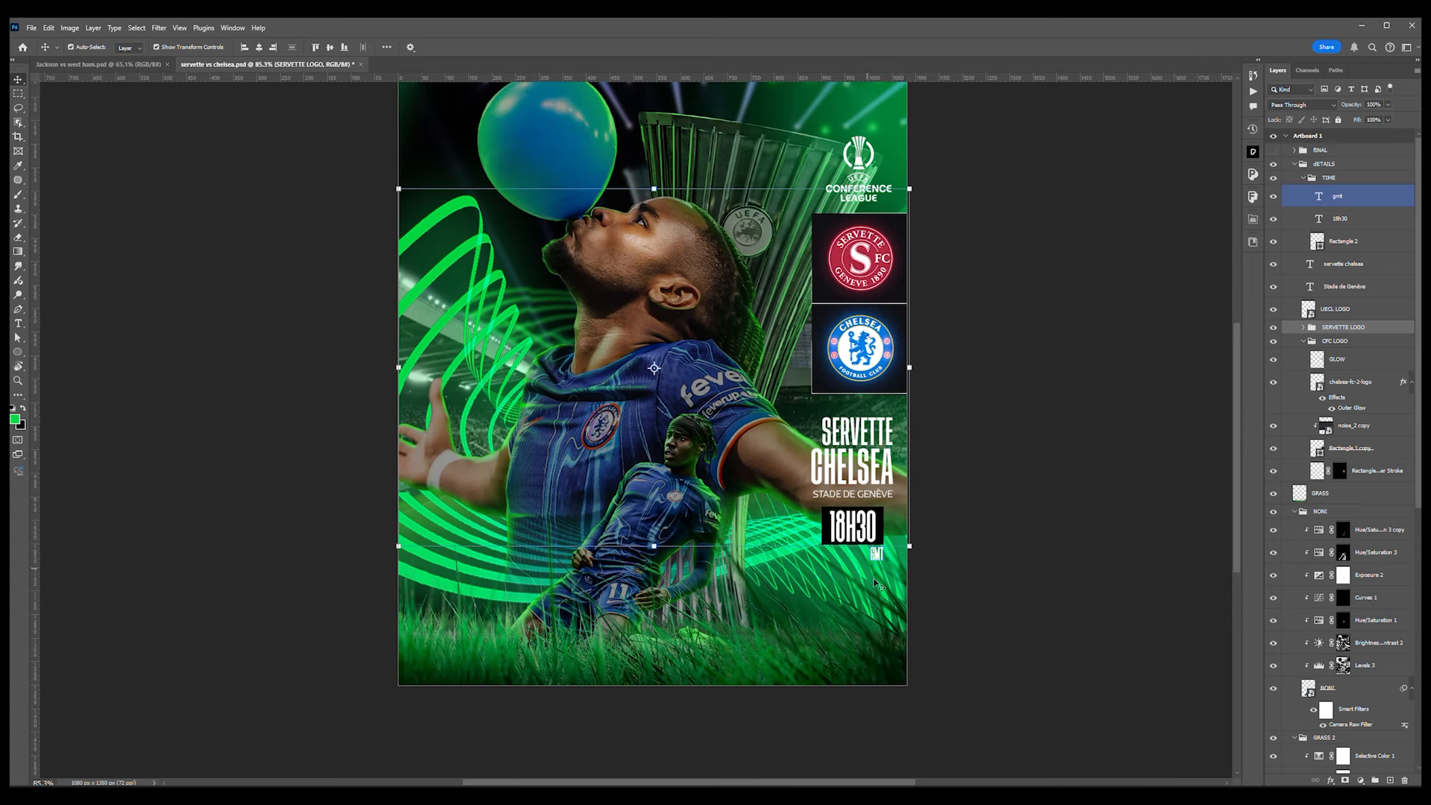
scroll(759, 483, "down", 3)
scroll(656, 269, "up", 1)
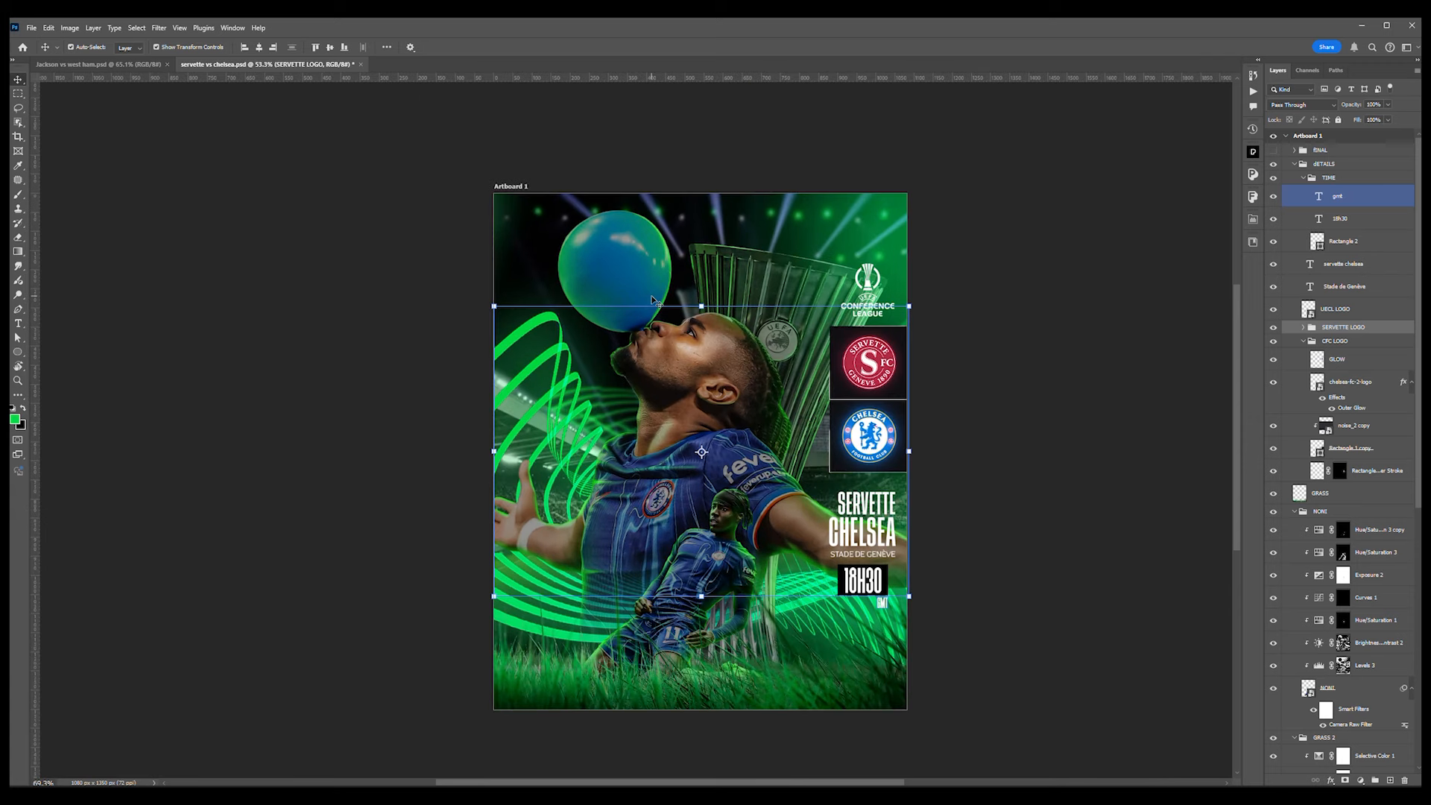
- Expand and show the FINAL group, leaving only the blurred foreground trophy layer, Hue/Saturation 3 copy 2, visible in it
left_click(1295, 152)
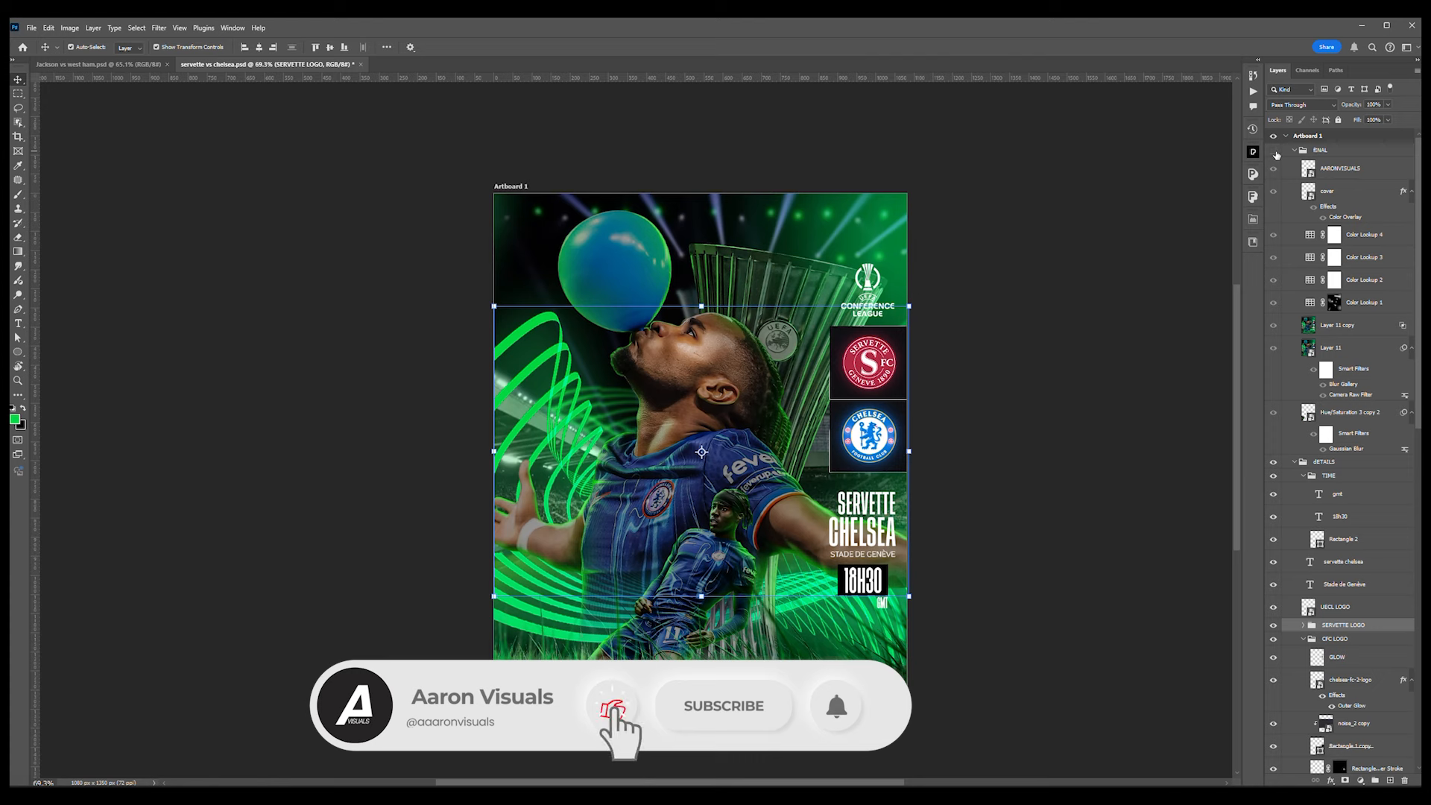
left_click(1276, 152)
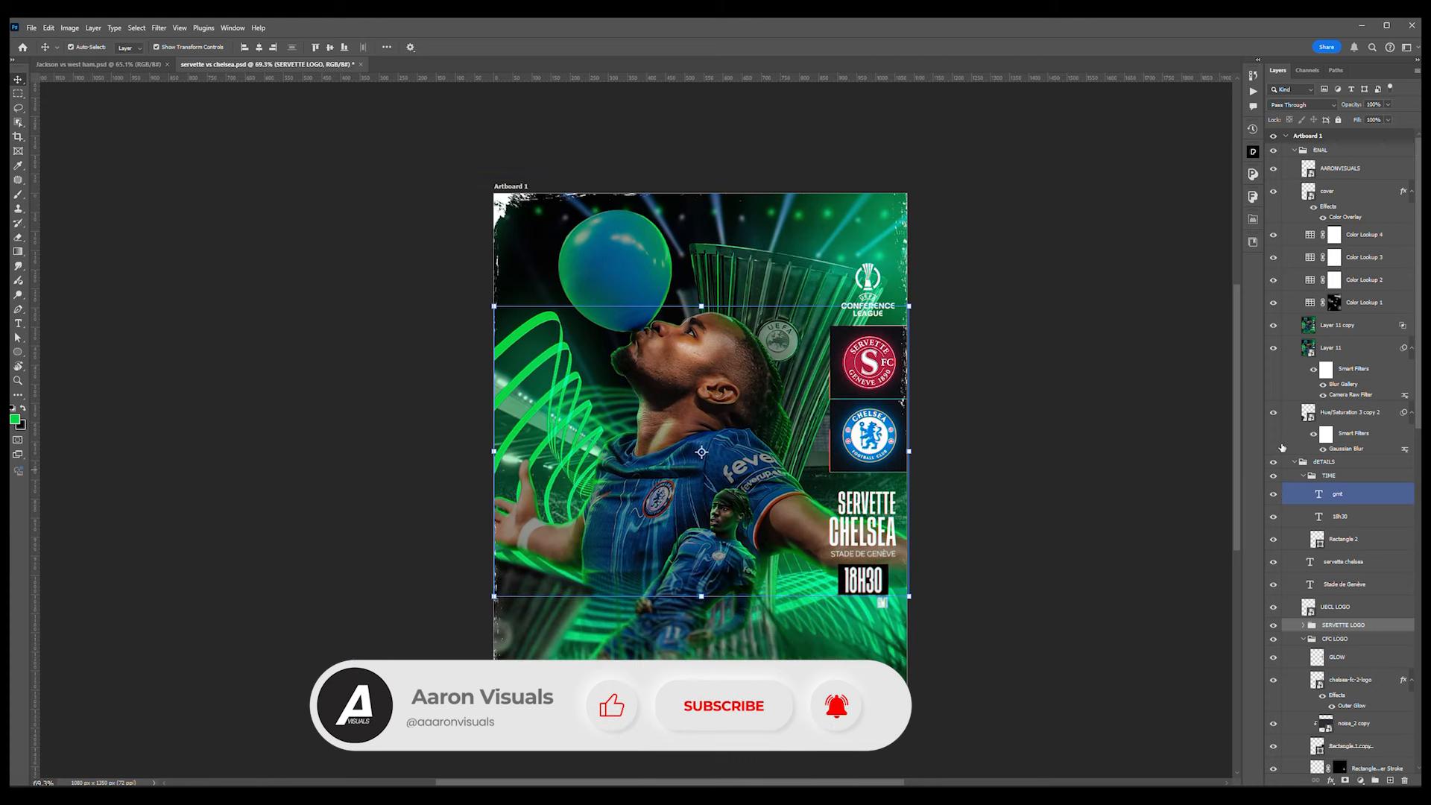
mouse_move(1274, 413)
left_mouse_down()
mouse_move(1274, 198)
mouse_move(1274, 417)
left_mouse_up()
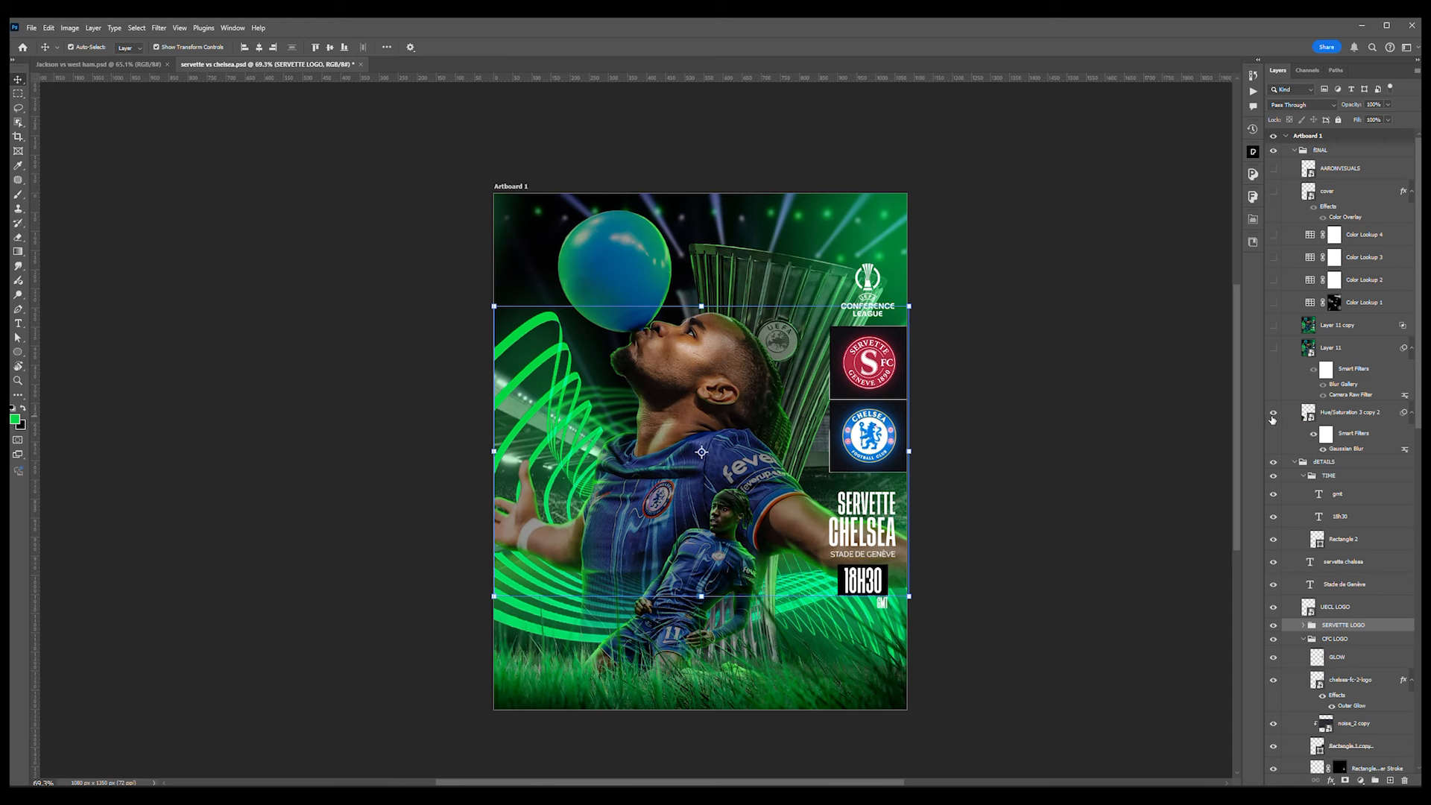
left_click(1273, 419)
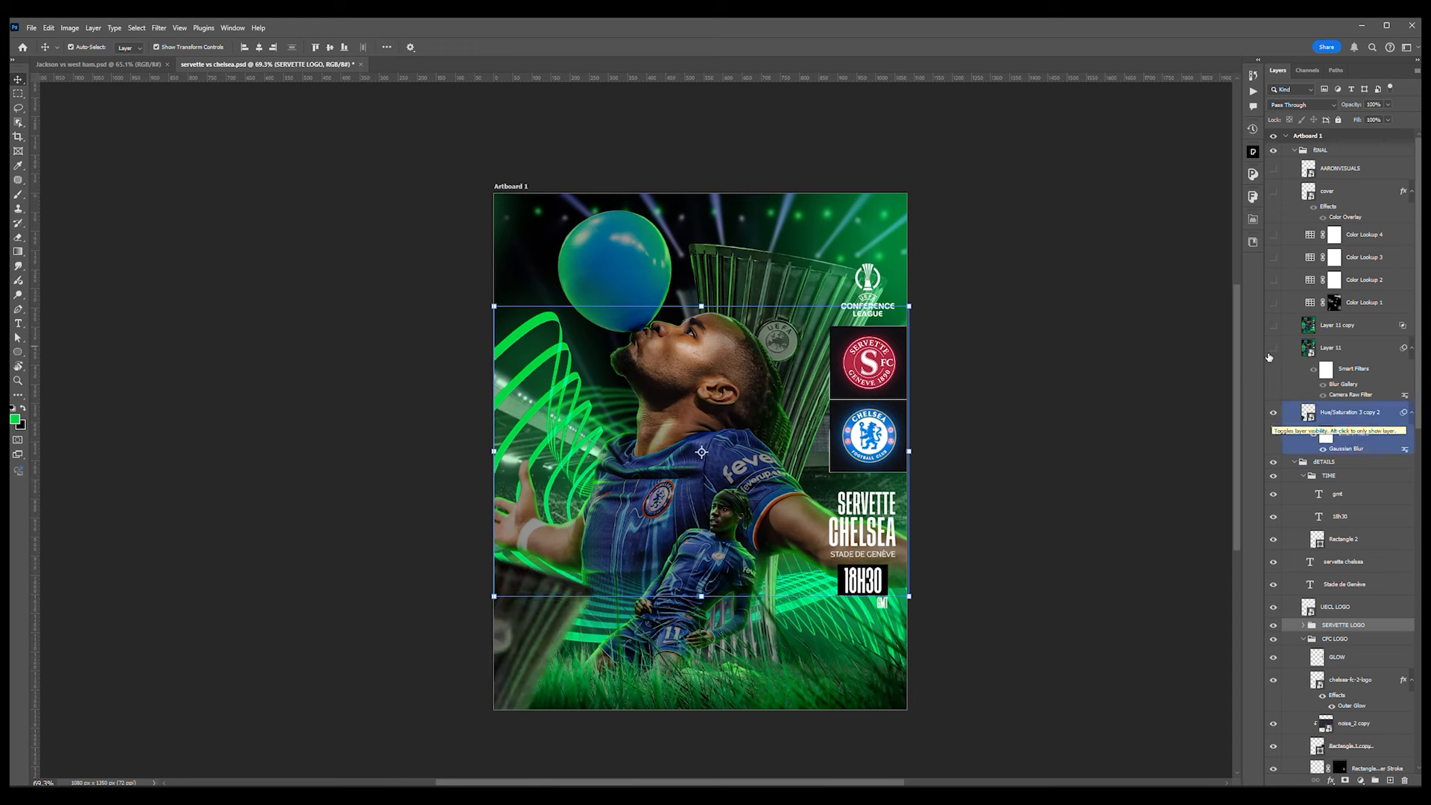
- Stamp all visible layers into a new layer above Hue/Saturation 3 copy 2, convert it to a smart object and hide it
left_click(1336, 349)
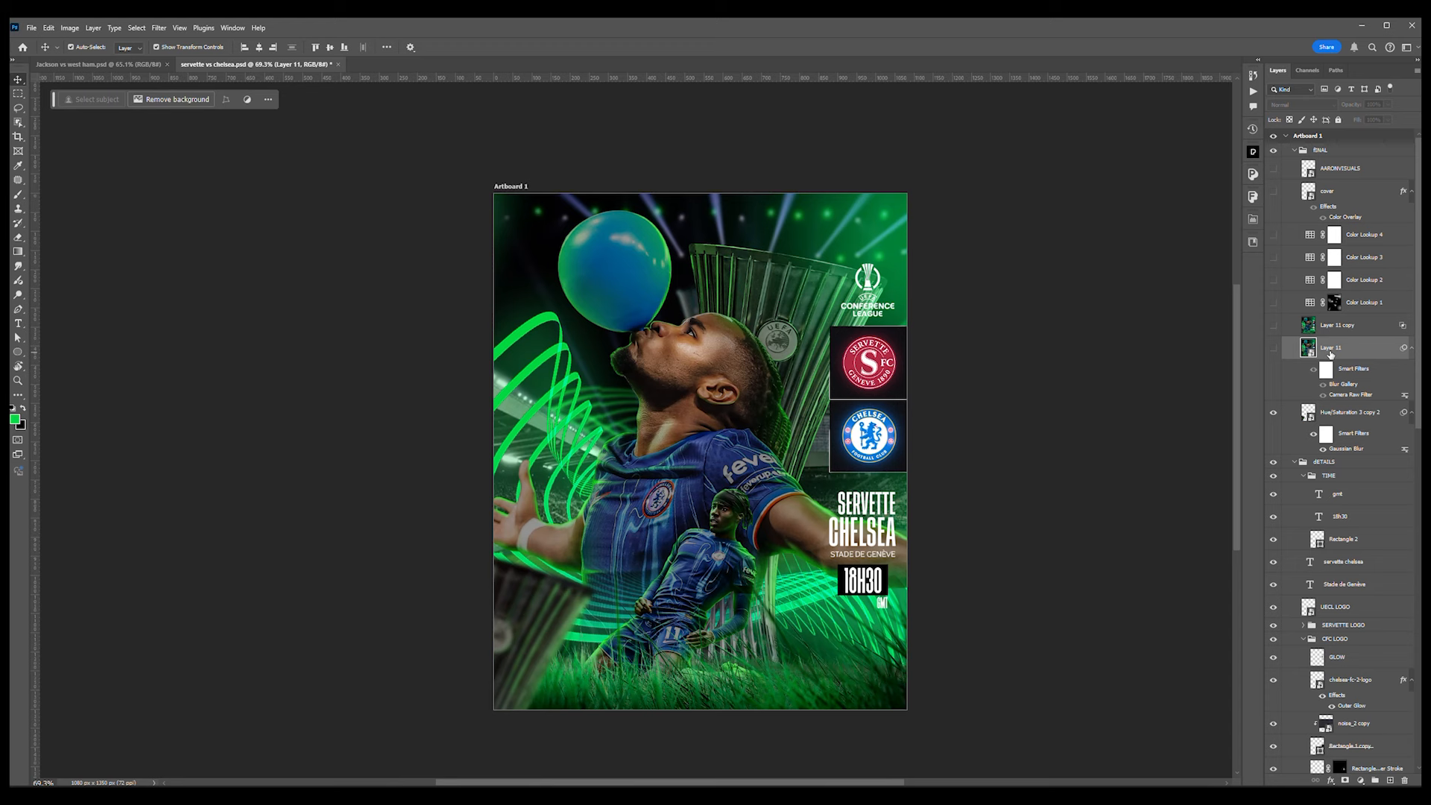
left_click(1348, 410)
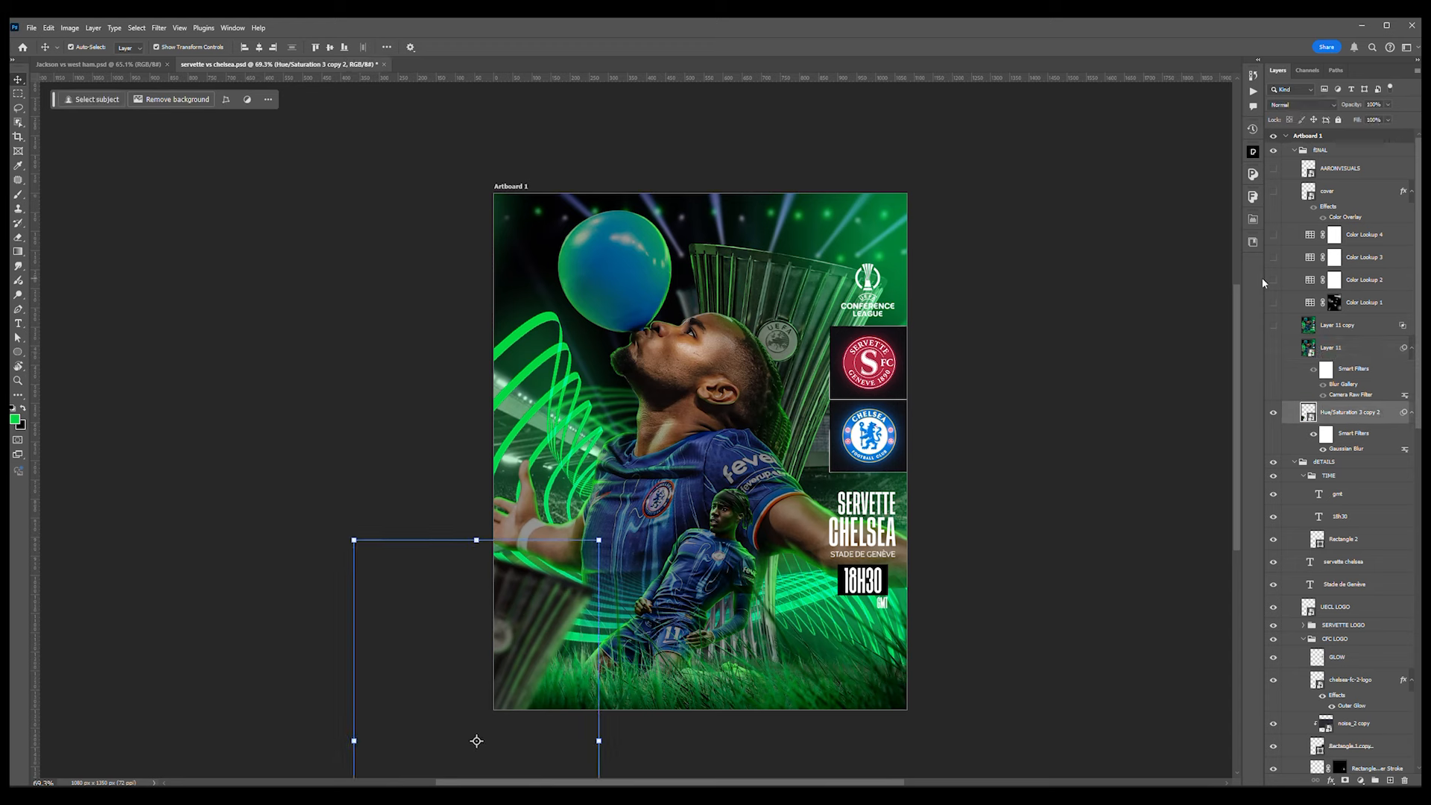
key("ctrl+shift+alt+e")
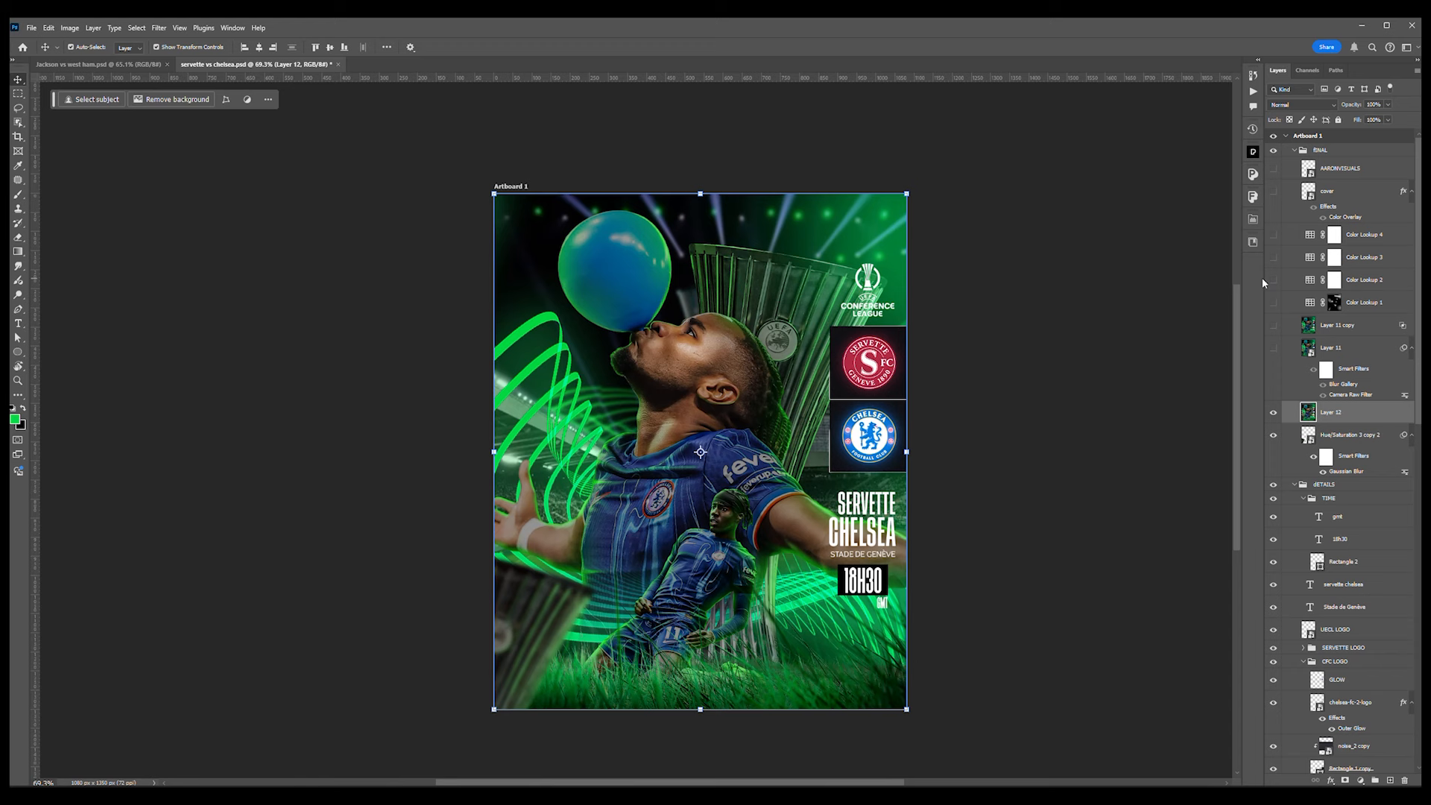
right_click(1332, 414)
left_click(1343, 636)
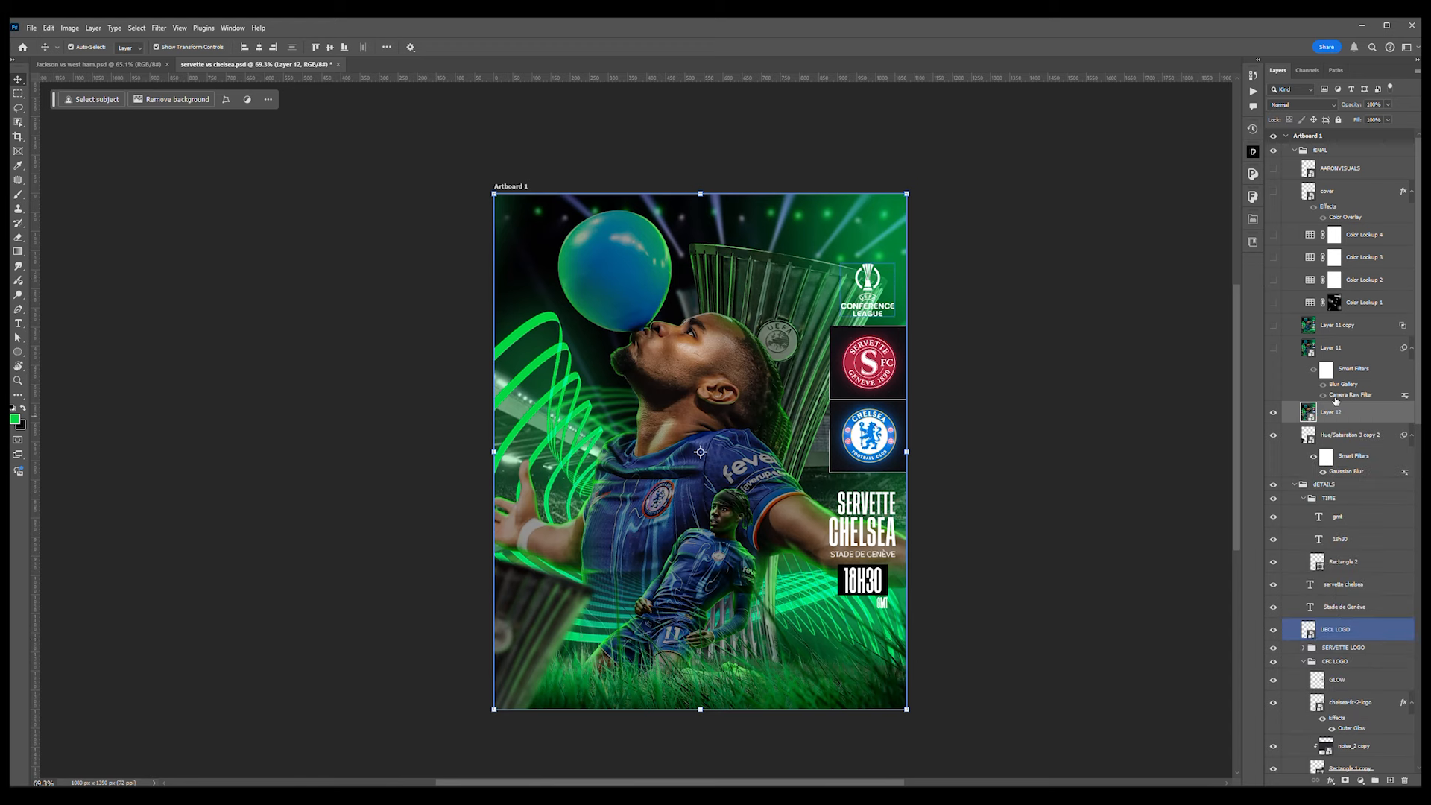
left_click(1274, 414)
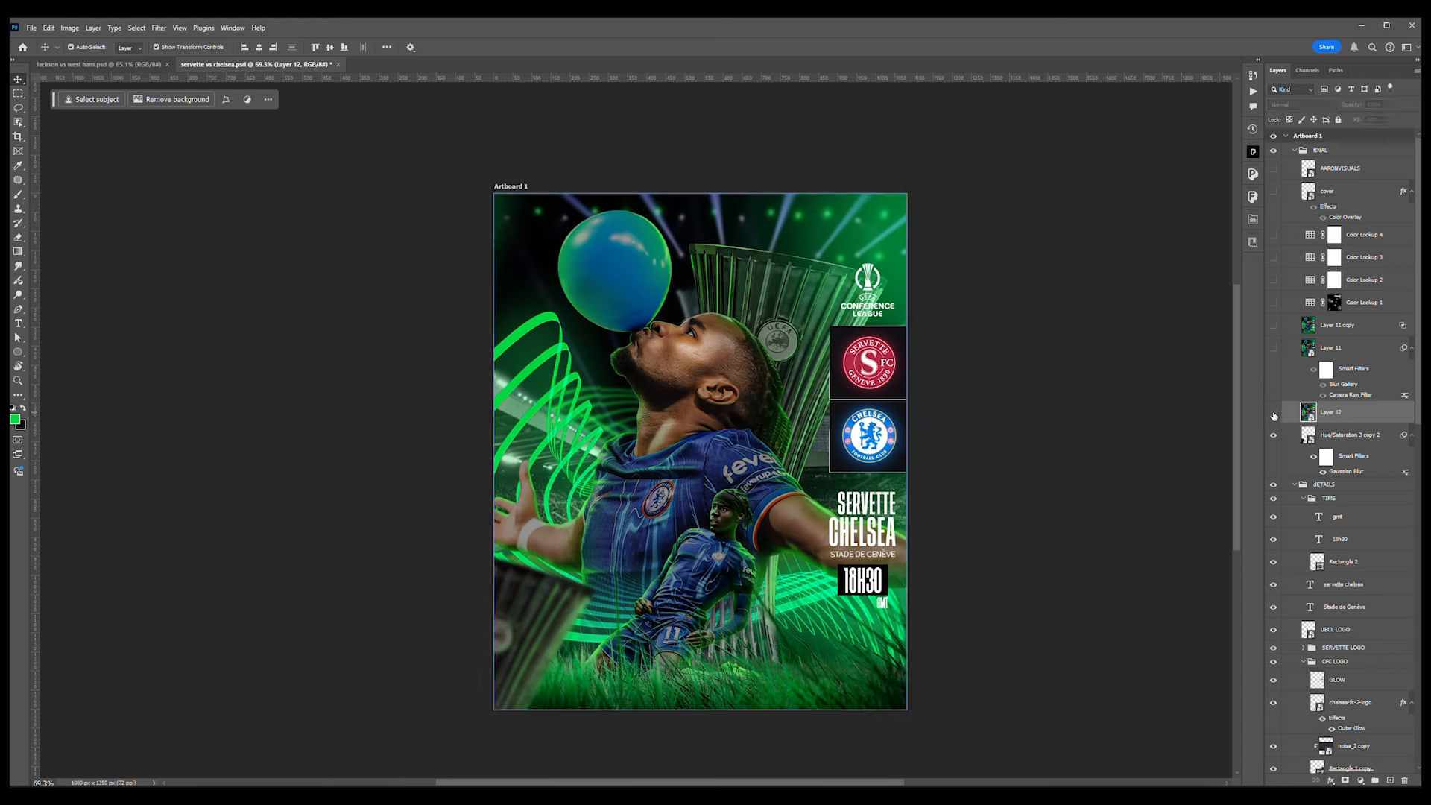
- Show Layer 11 in the FINAL group and open its Camera Raw Filter settings
left_click(1349, 395)
left_click(1274, 347)
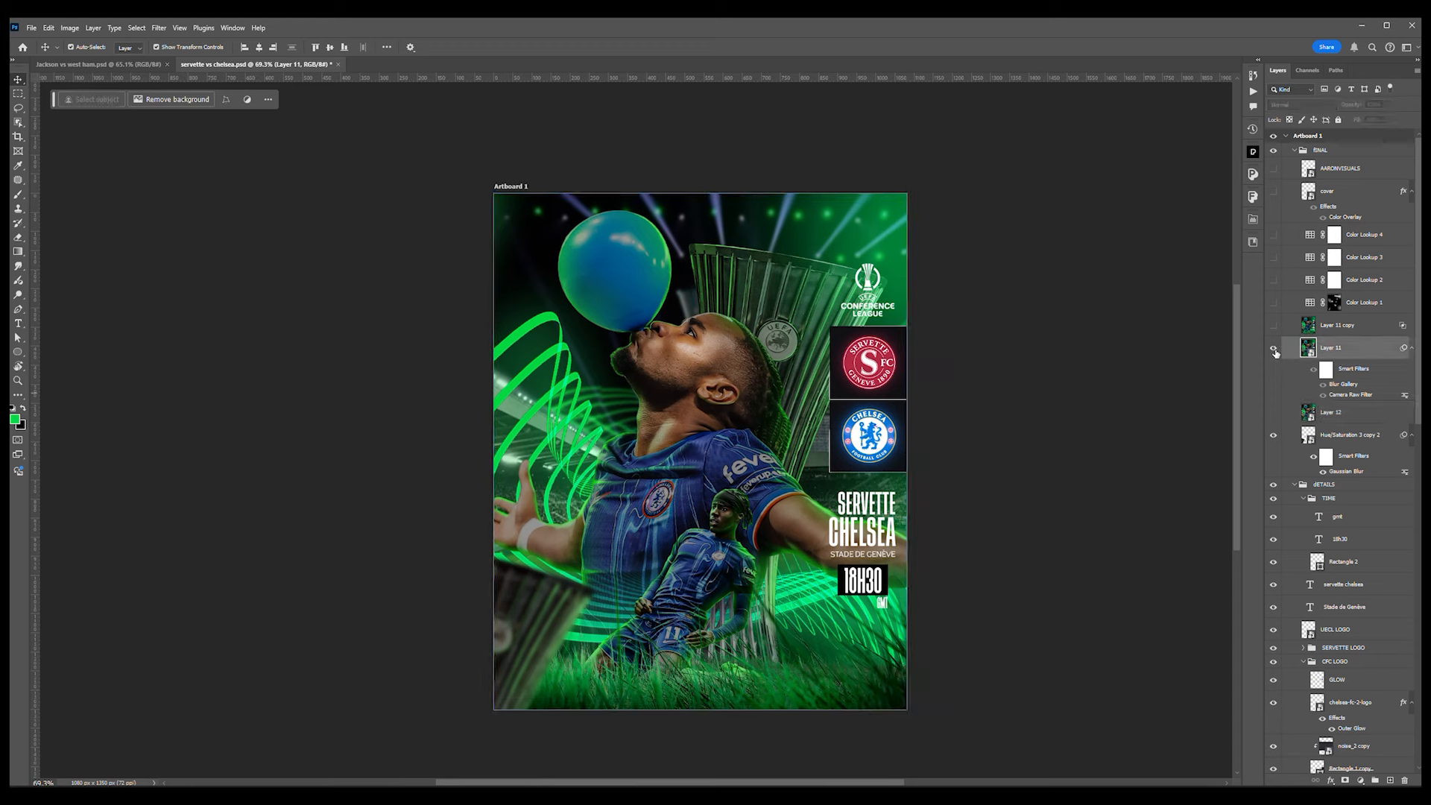
double_click(1348, 395)
left_click(733, 316)
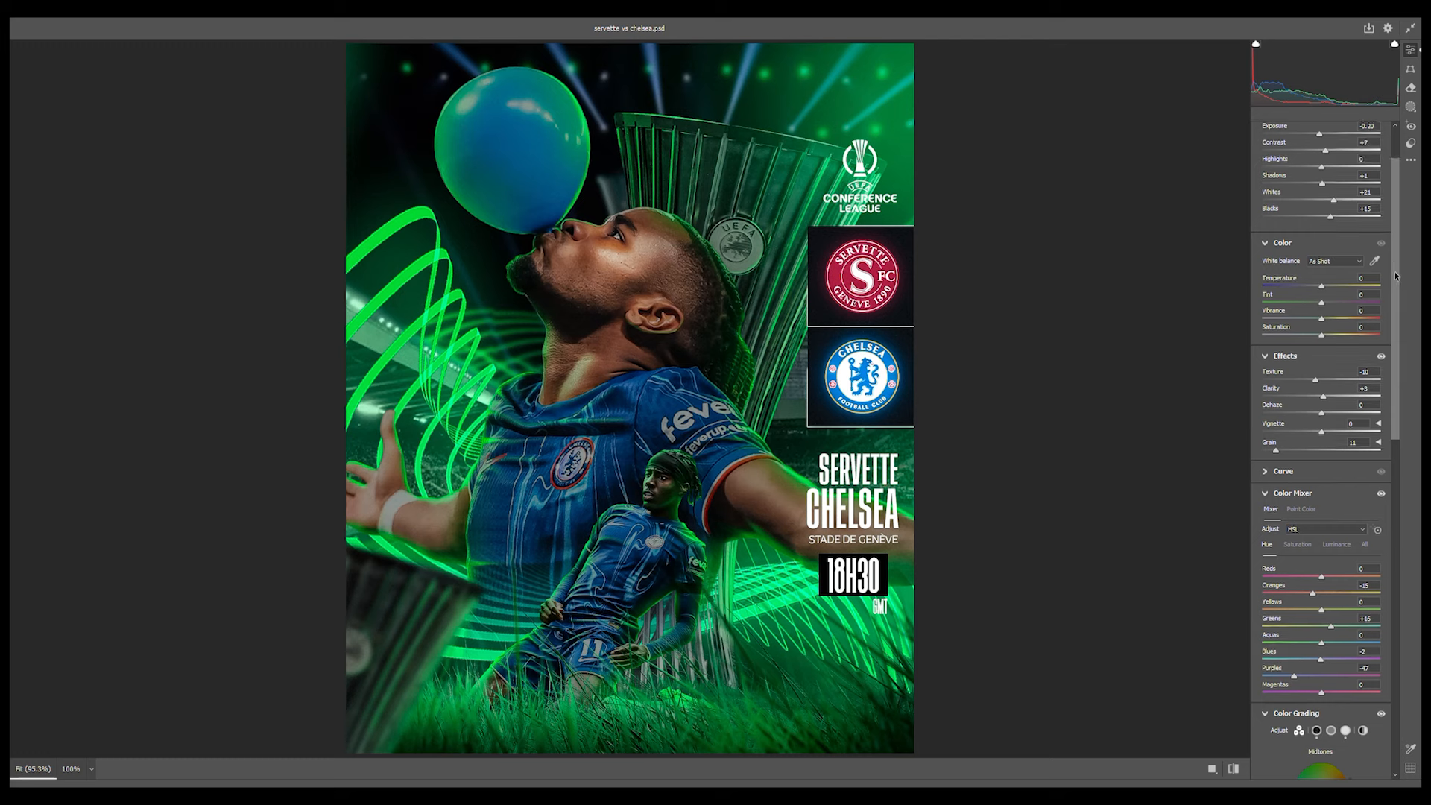
- Examine Layer 11's Camera Raw light, effects, color mixer, color grading and detail settings, and close the filter
left_click_drag(1397, 270, 1384, 385)
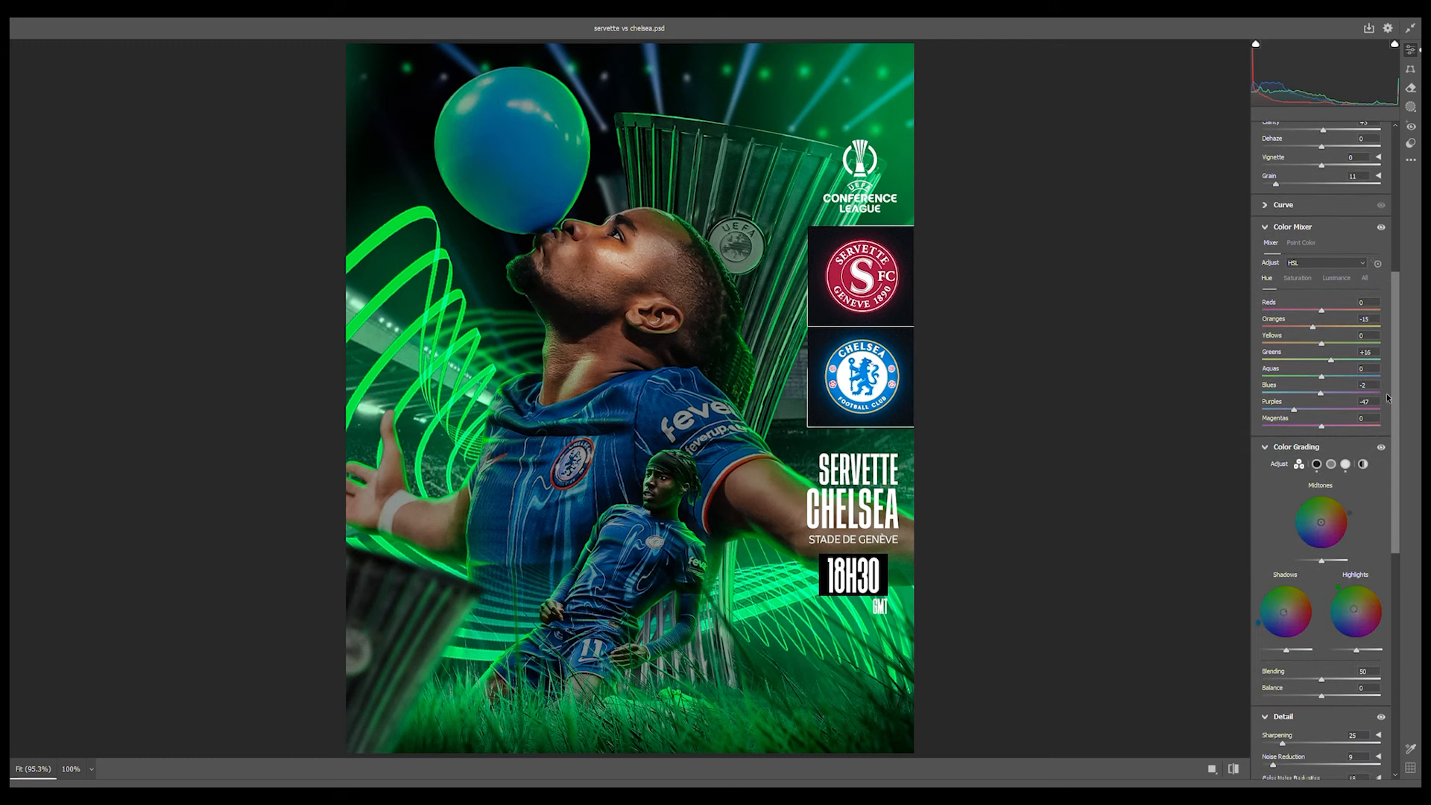
scroll(1385, 389, "down", 5)
scroll(1379, 485, "down", 6)
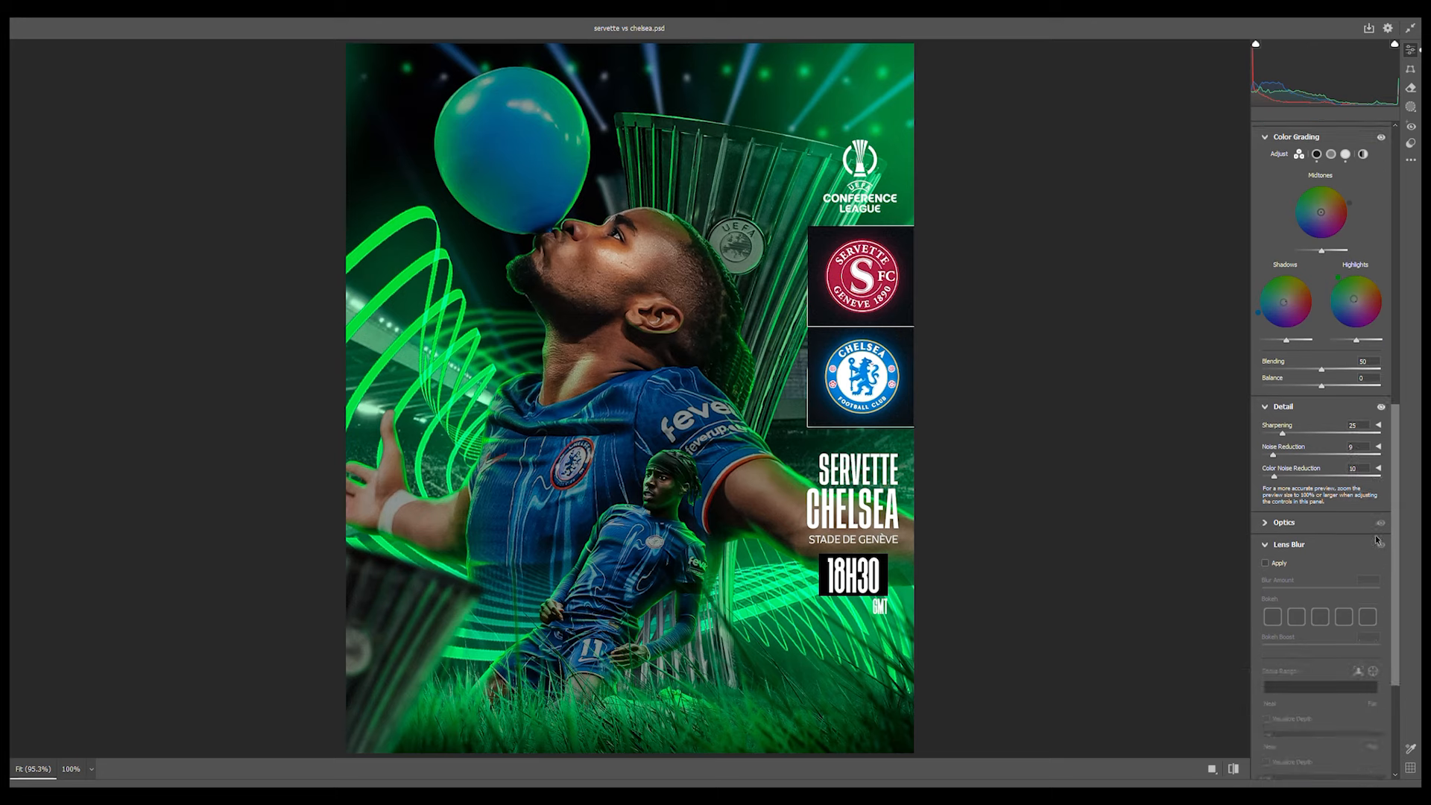
scroll(1365, 578, "up", 10)
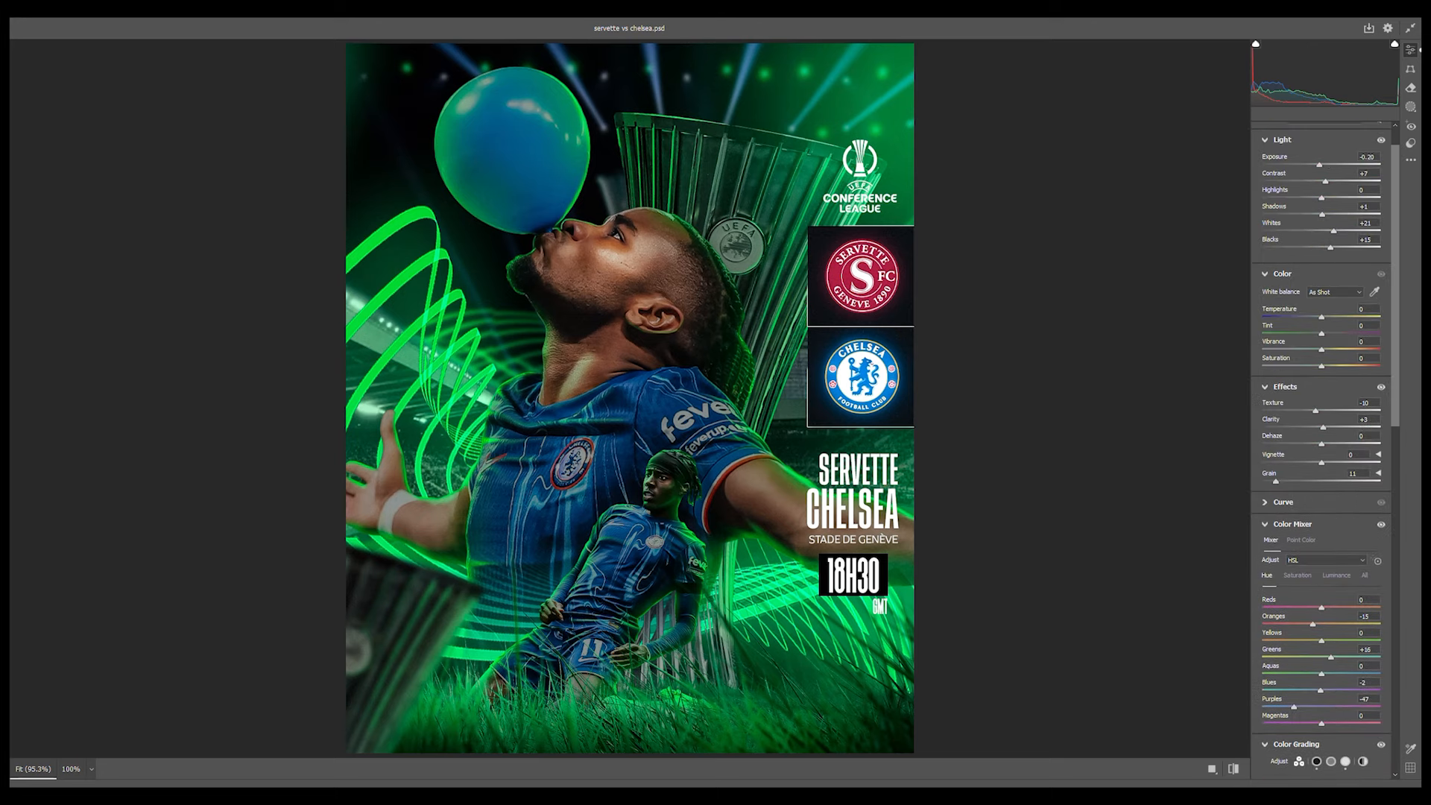
left_click(1350, 790)
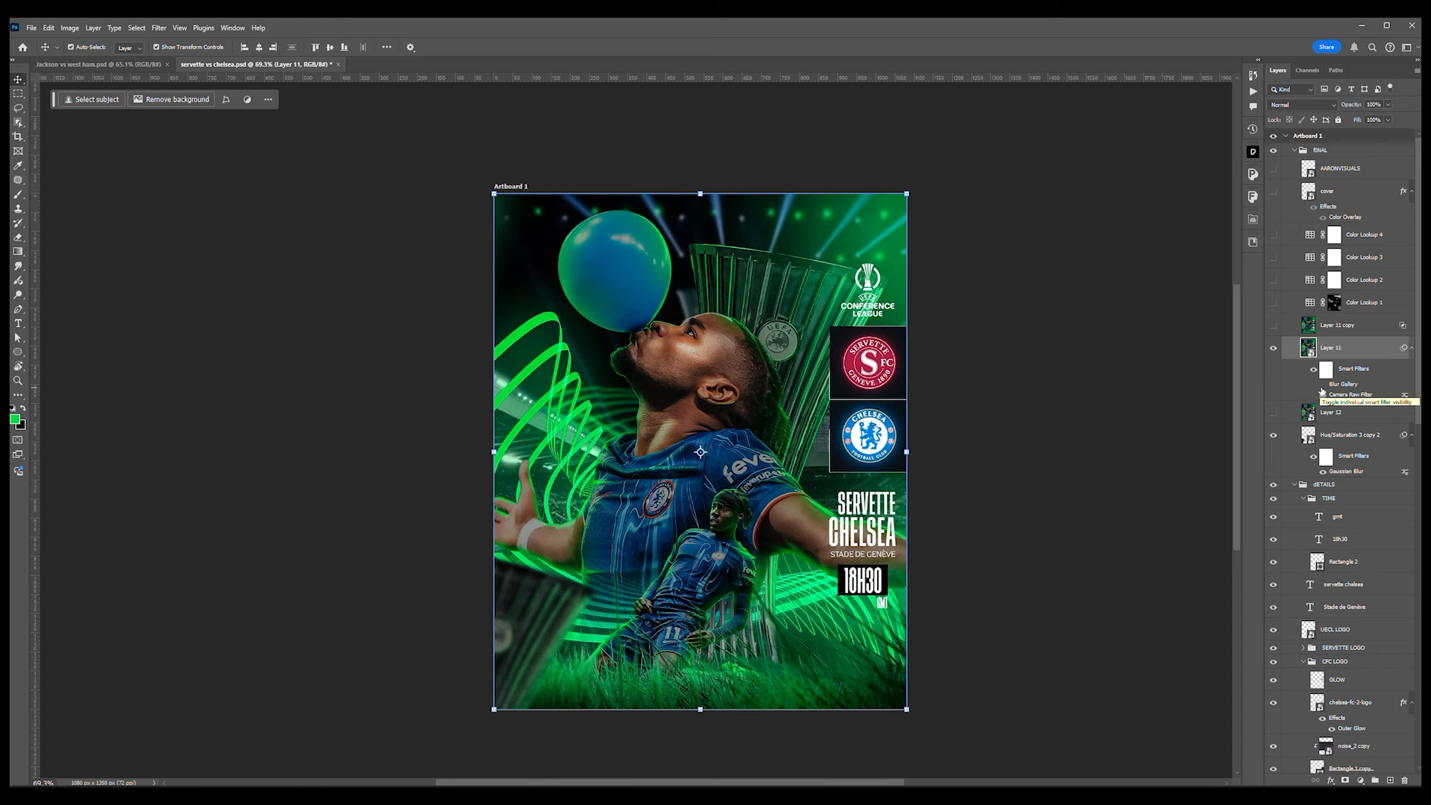
- Turn on Layer 11's Blur Gallery filter, examine the blurred lower part of the poster and check its Field Blur settings without changing them
left_click(1323, 384)
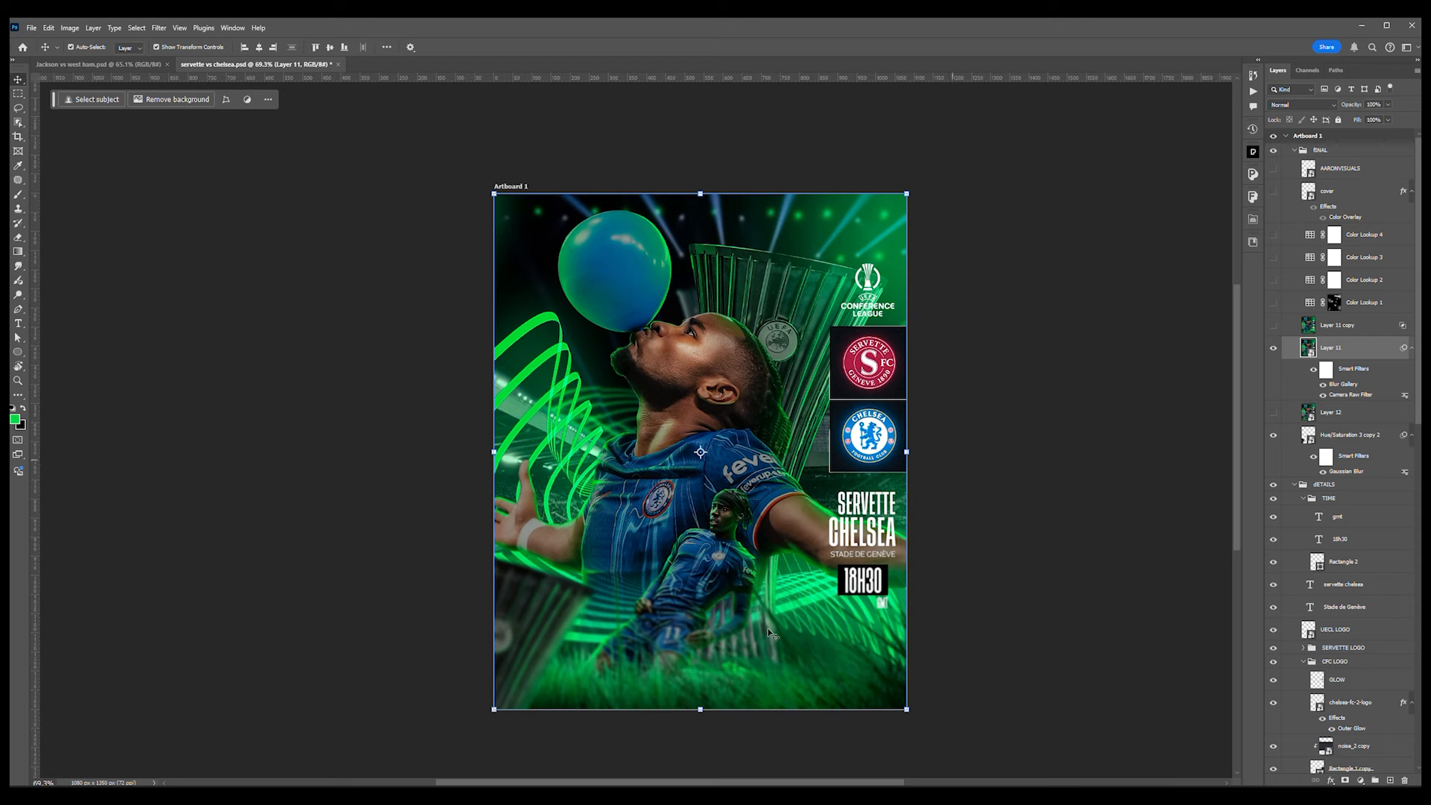
scroll(685, 659, "up", 3)
scroll(779, 592, "down", 2)
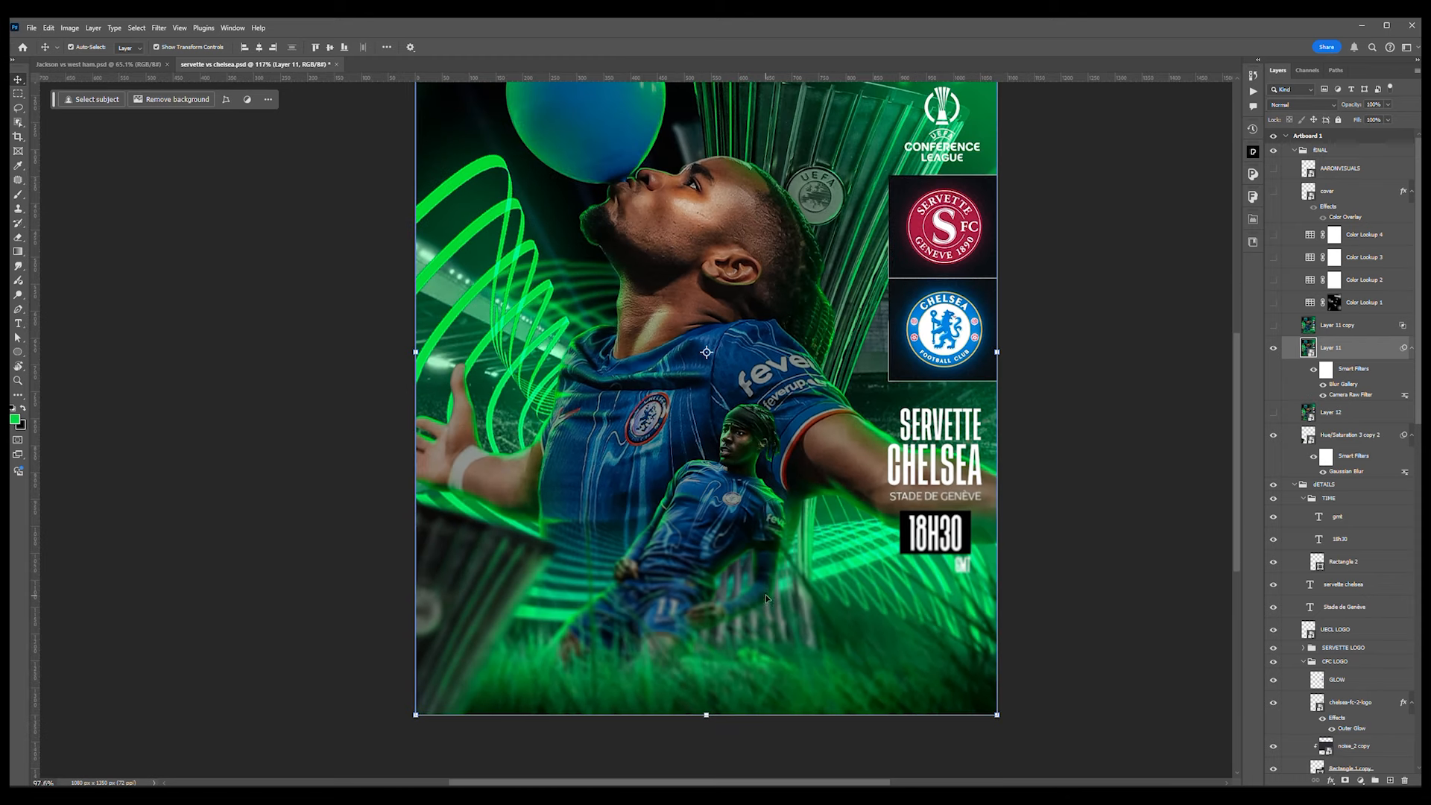
double_click(1337, 385)
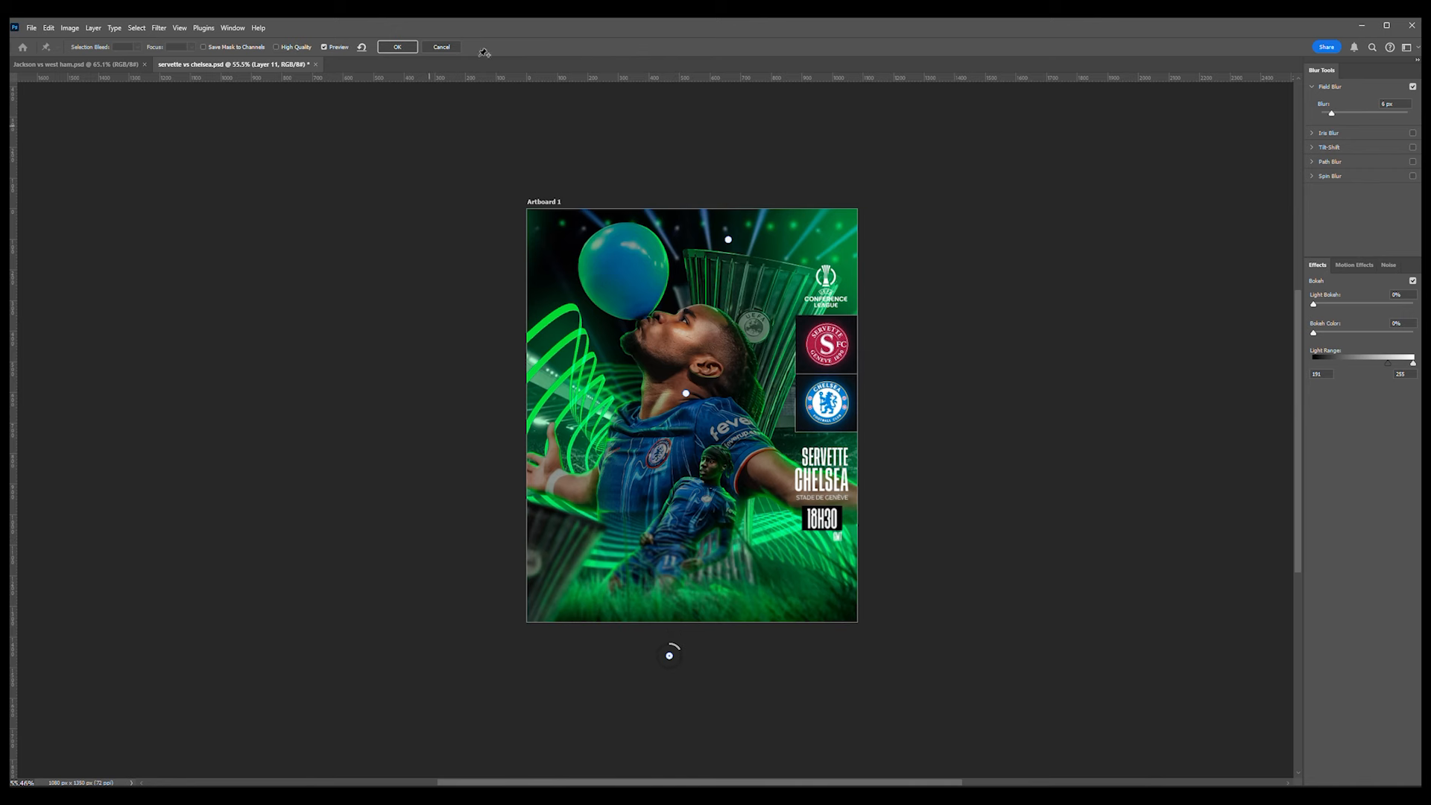
left_click(441, 47)
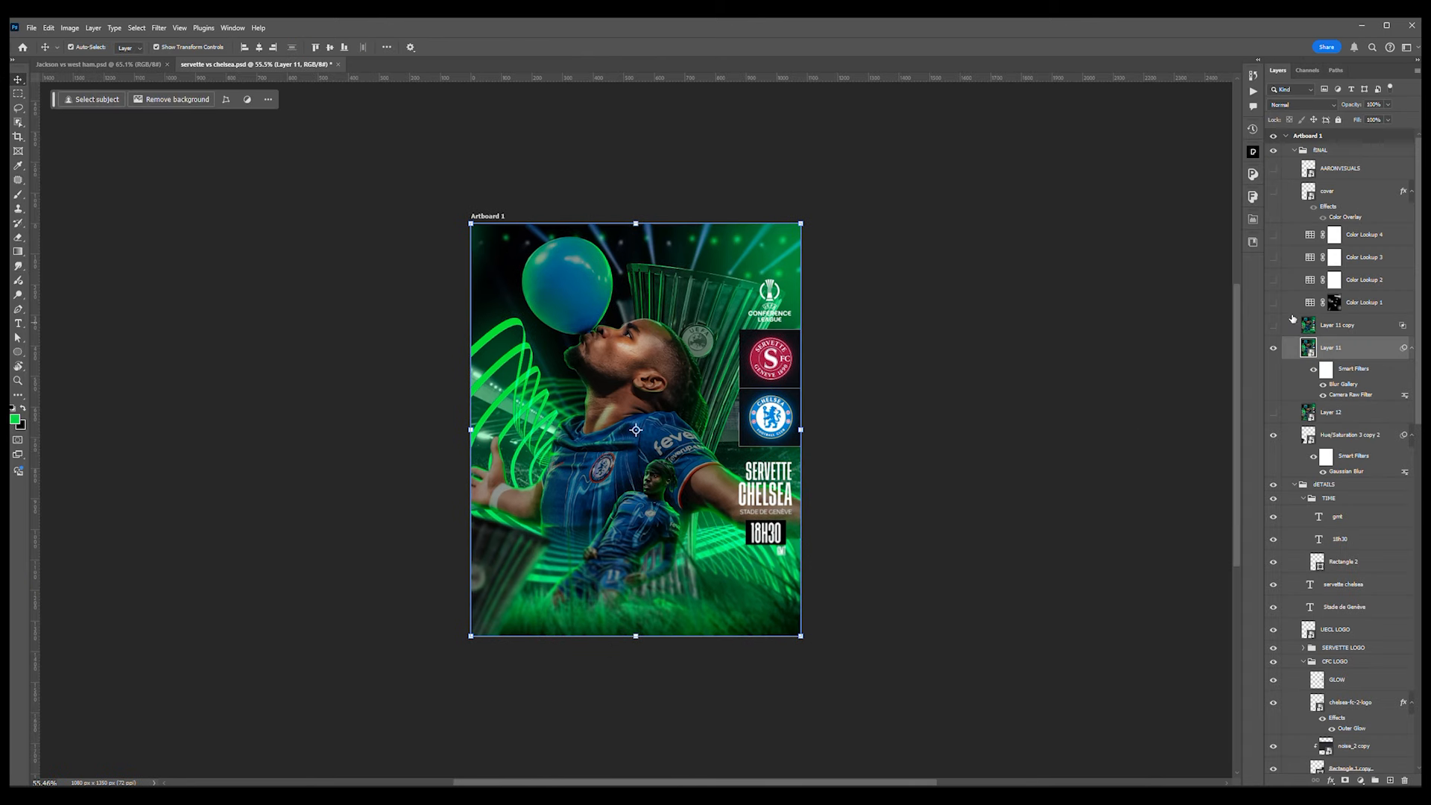
- Show Layer 11 copy and the masked Color Lookup 1 adjustment above it
scroll(610, 336, "up", 5)
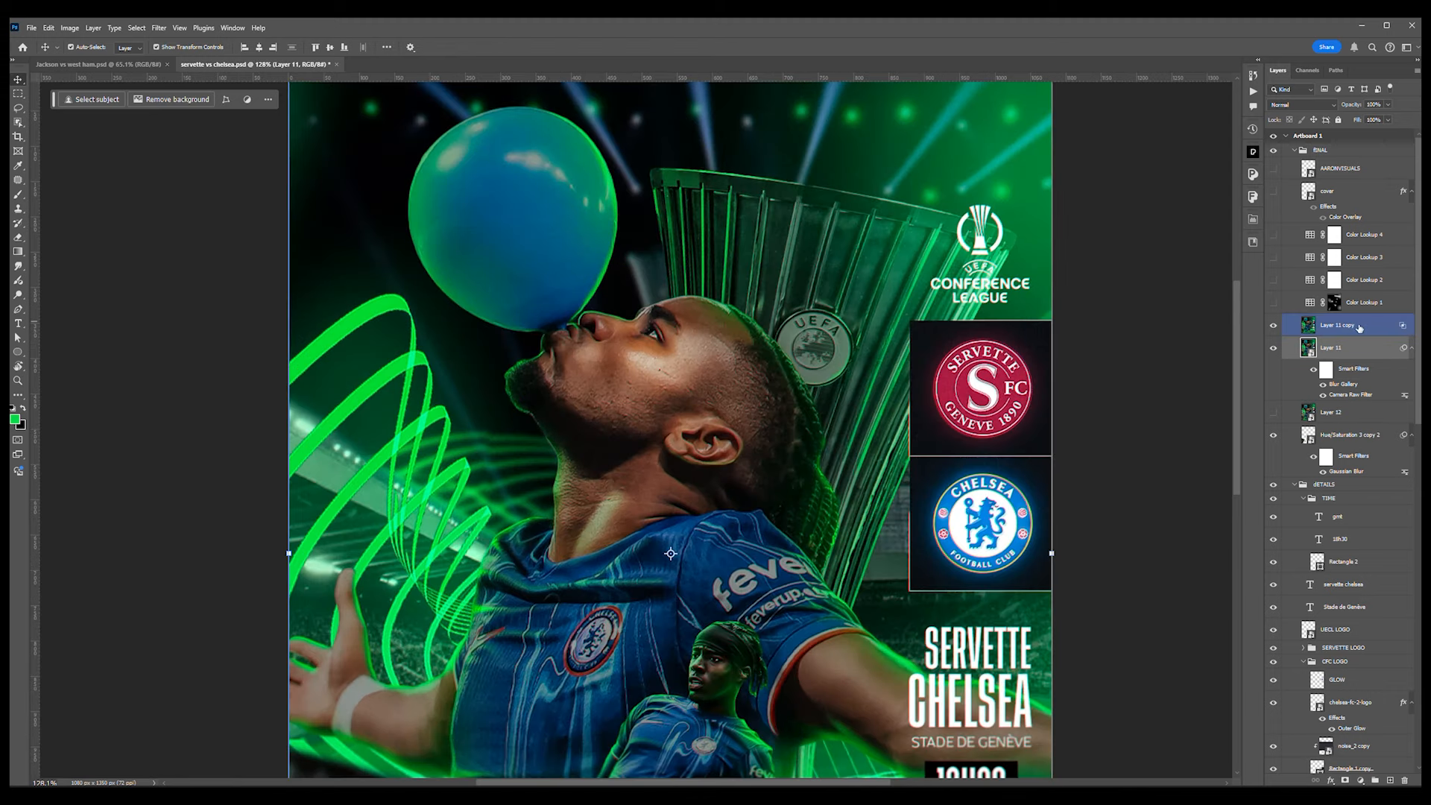
left_click(1274, 304)
left_click(1310, 305)
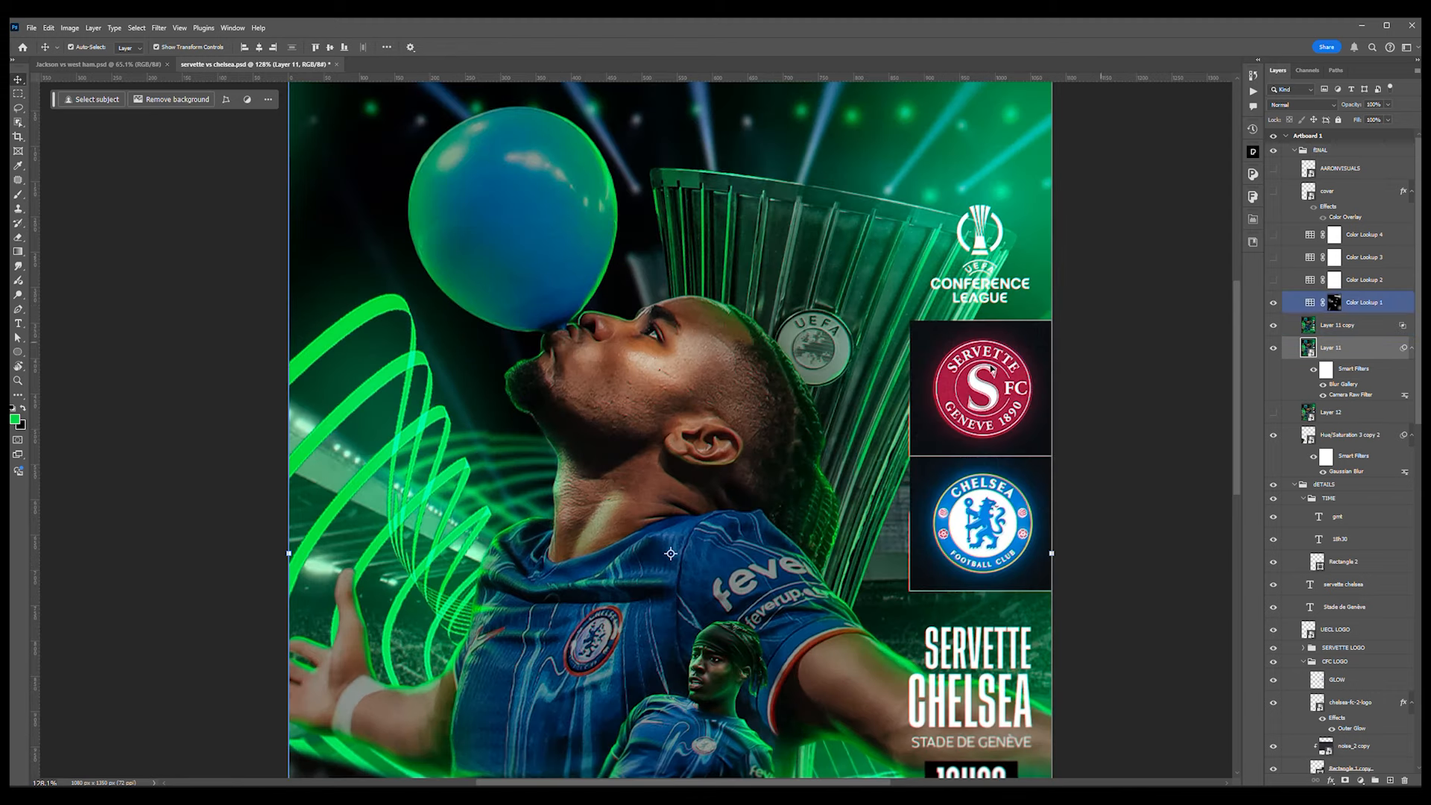
scroll(984, 365, "down", 3)
- Inspect the 3DLUT file choice of Color Lookup 1 and compare the poster with the adjustment hidden and shown
left_click(1363, 302)
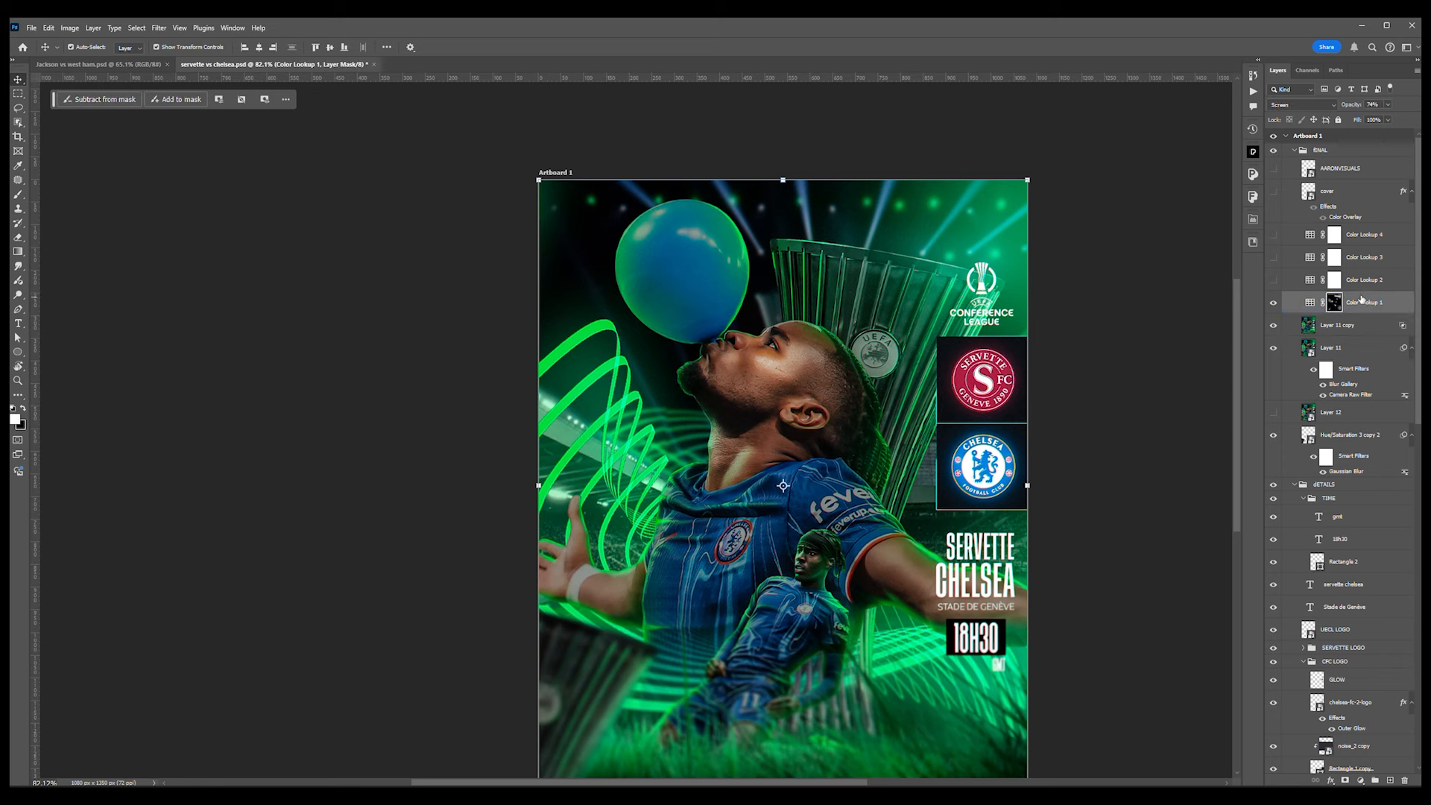
double_click(1310, 303)
left_click(1180, 254)
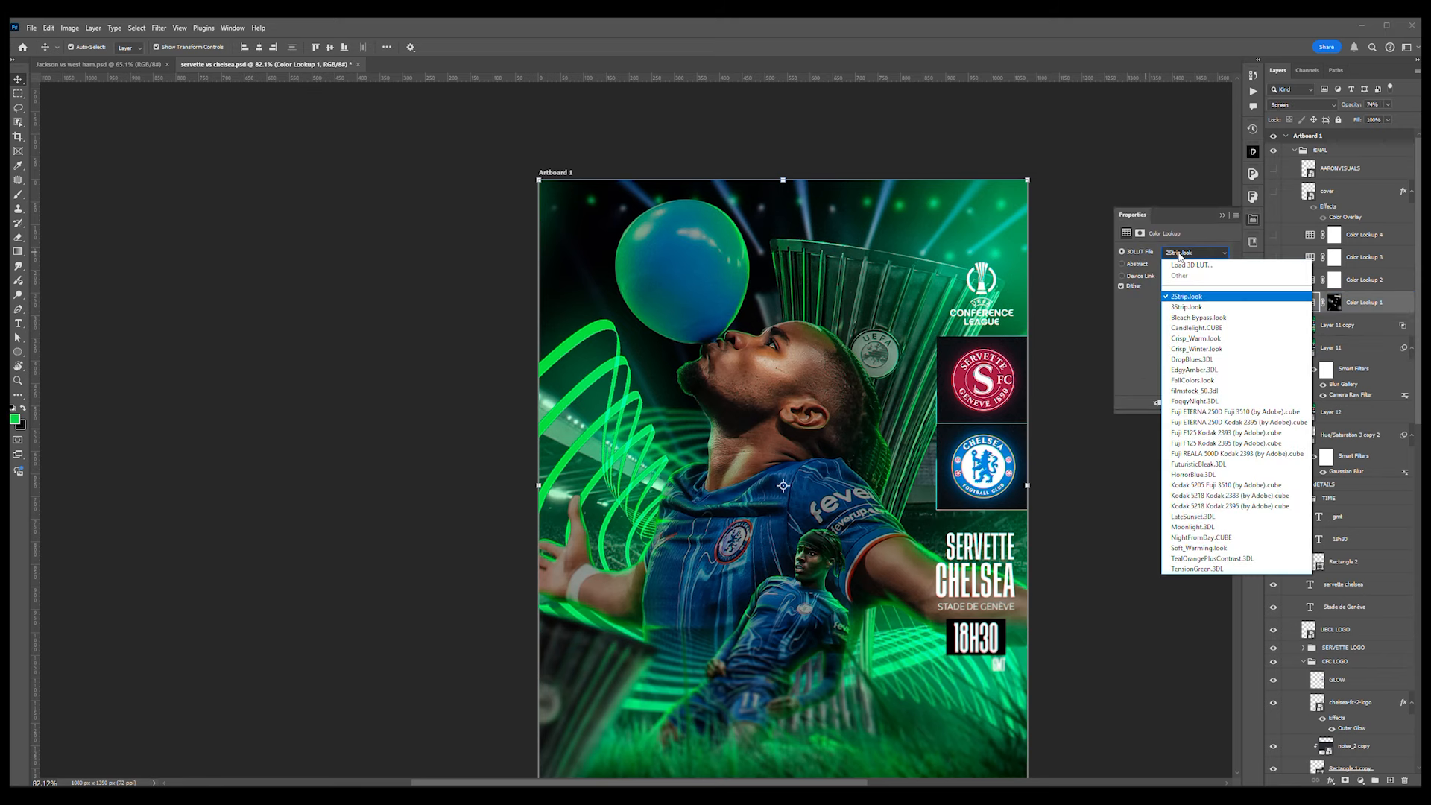
left_click(1293, 236)
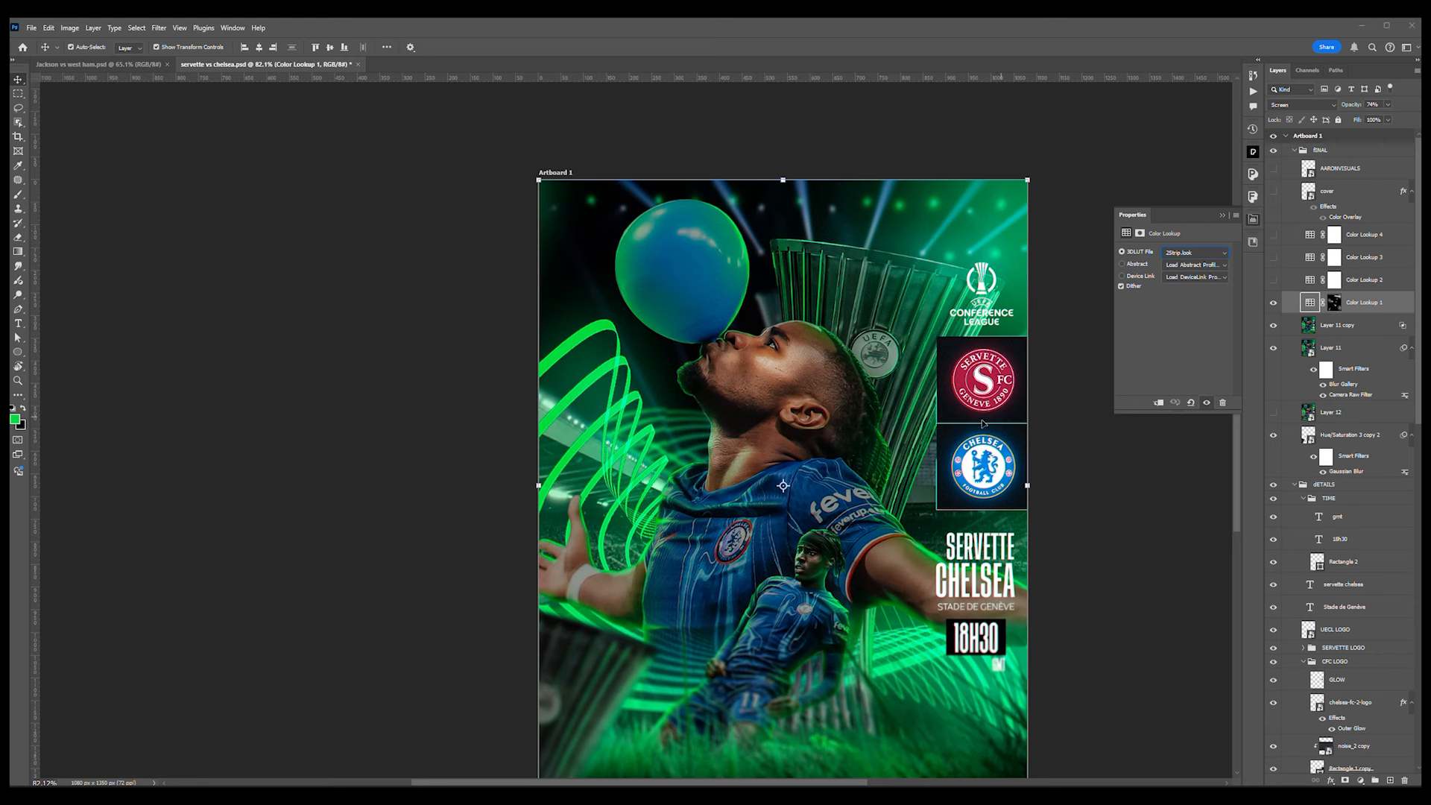
left_click(1272, 306)
left_click(1273, 306)
- Show Color Lookup 2, Color Lookup 3 and Color Lookup 4, selecting each to check its LUT and opacity
left_click(1274, 283)
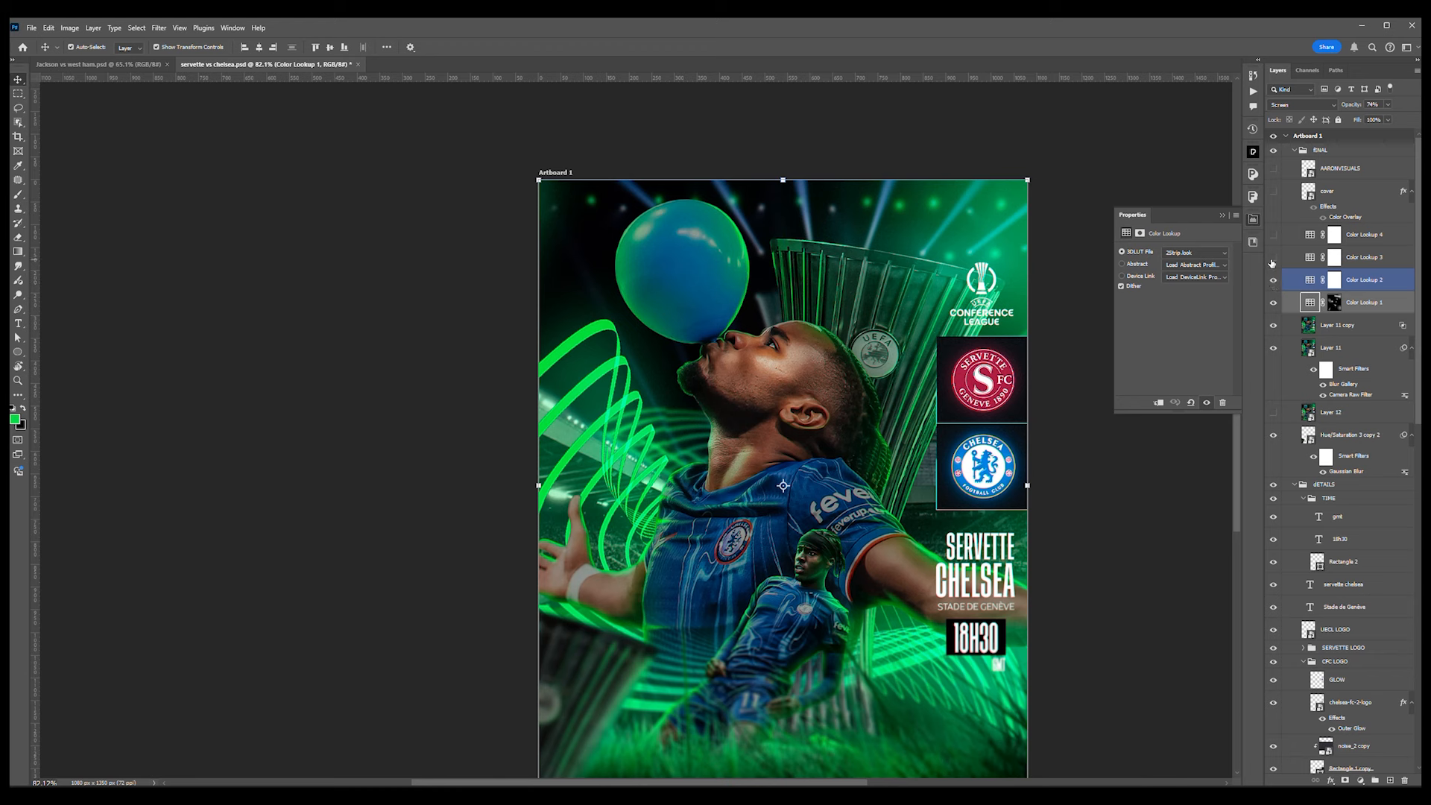
left_click(1274, 261)
left_click(1312, 284)
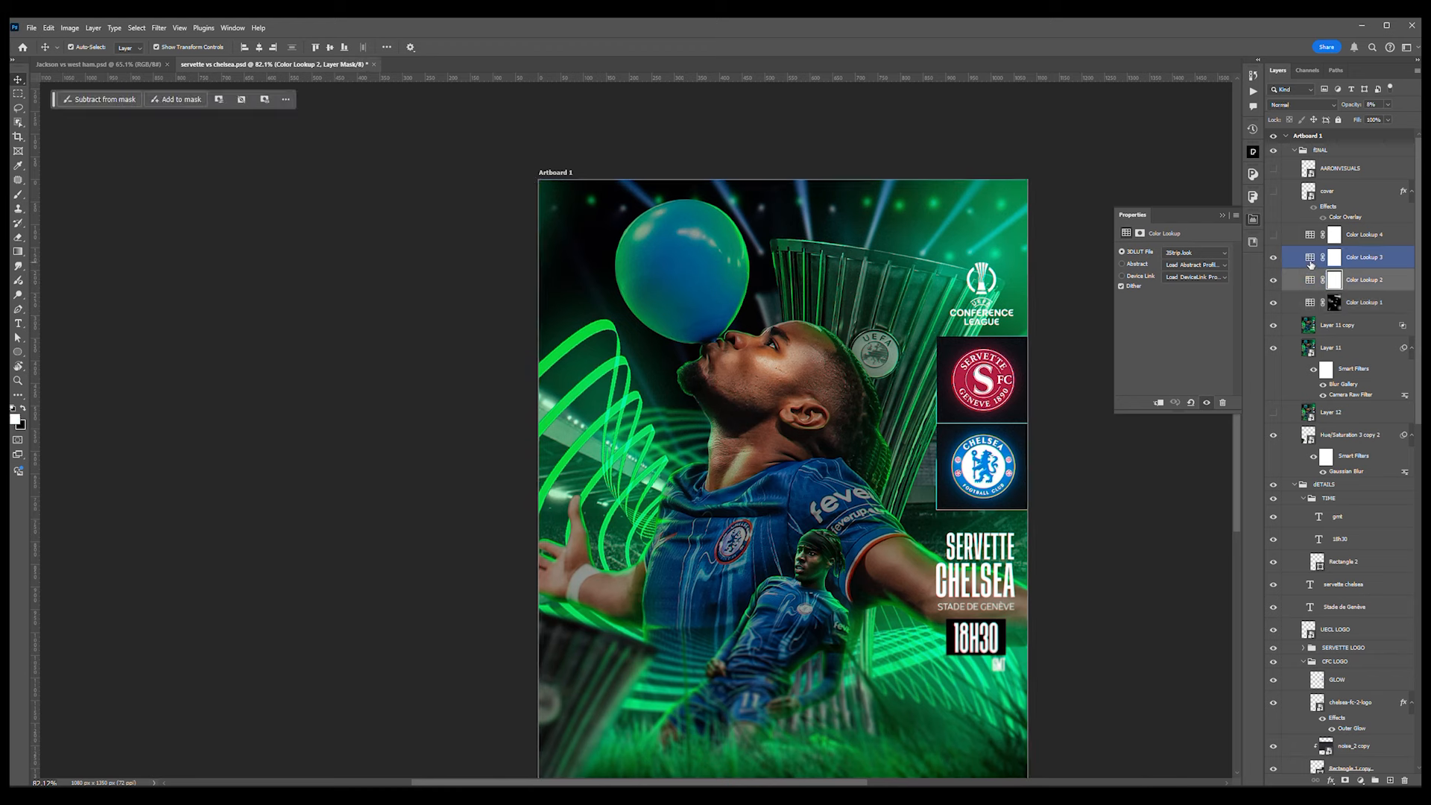
left_click(1311, 264)
left_click(1274, 235)
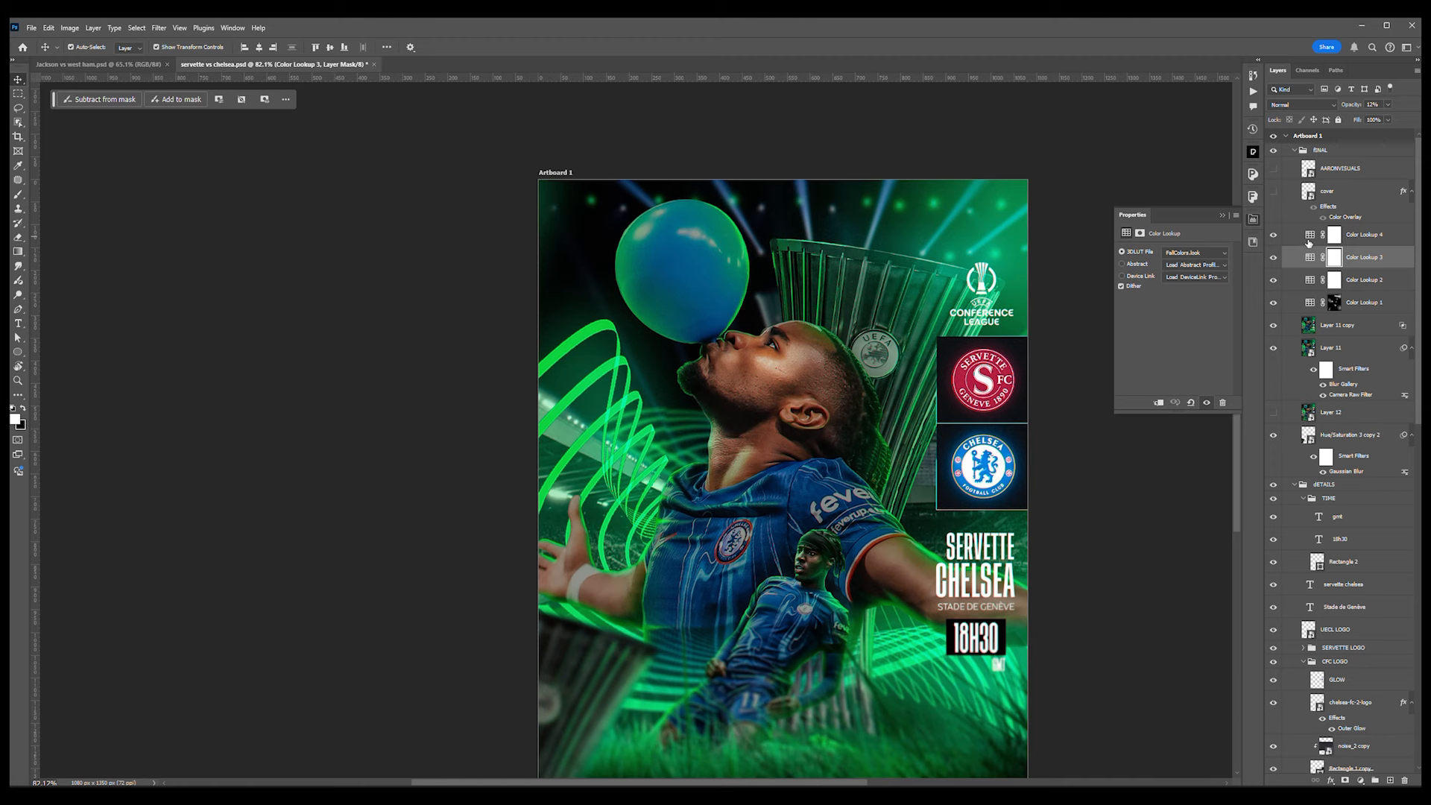
left_click(1310, 237)
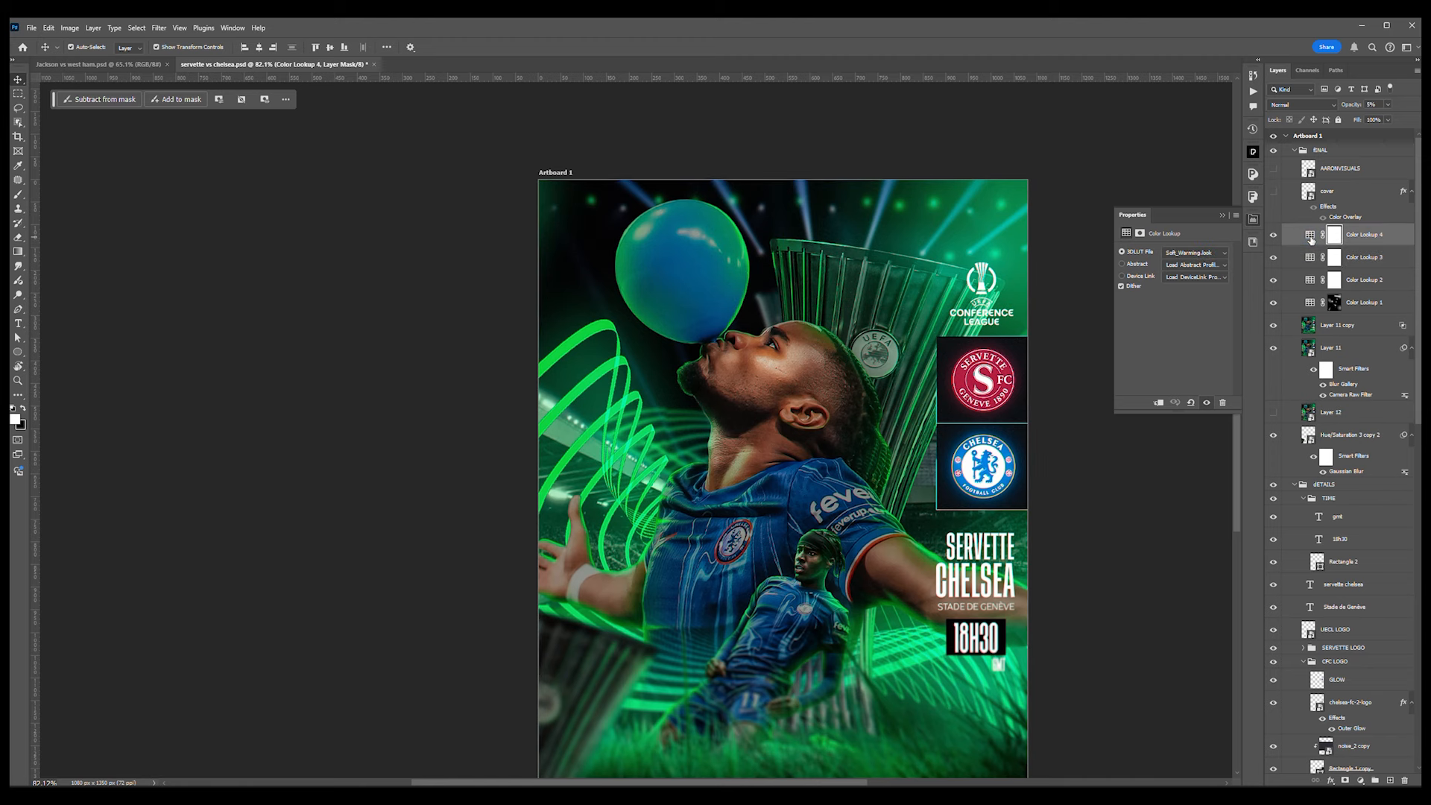
- Show the cover grunge border and the AARONVISUALS signature layer, leaving no layer selected
left_click(1274, 191)
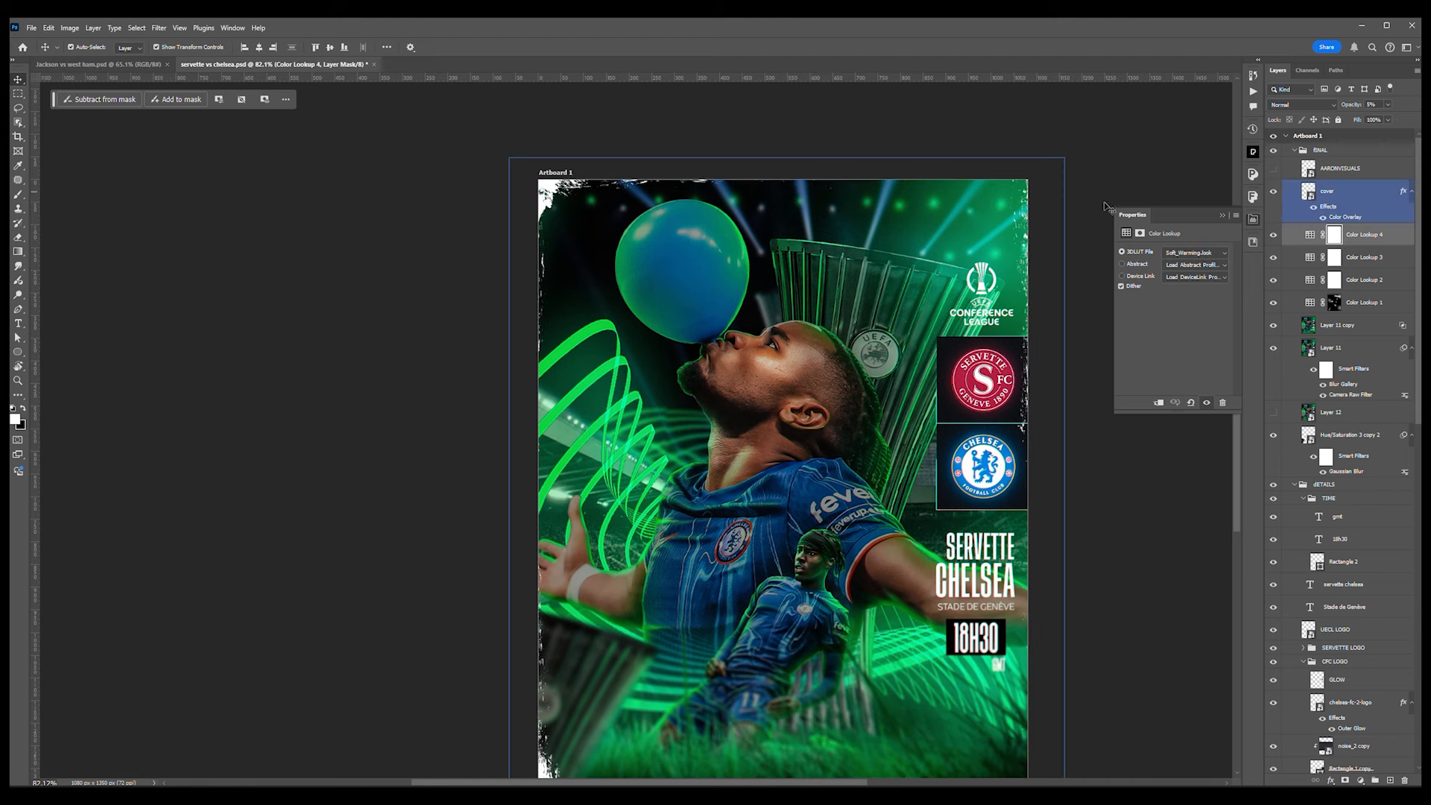
scroll(561, 194, "down", 3)
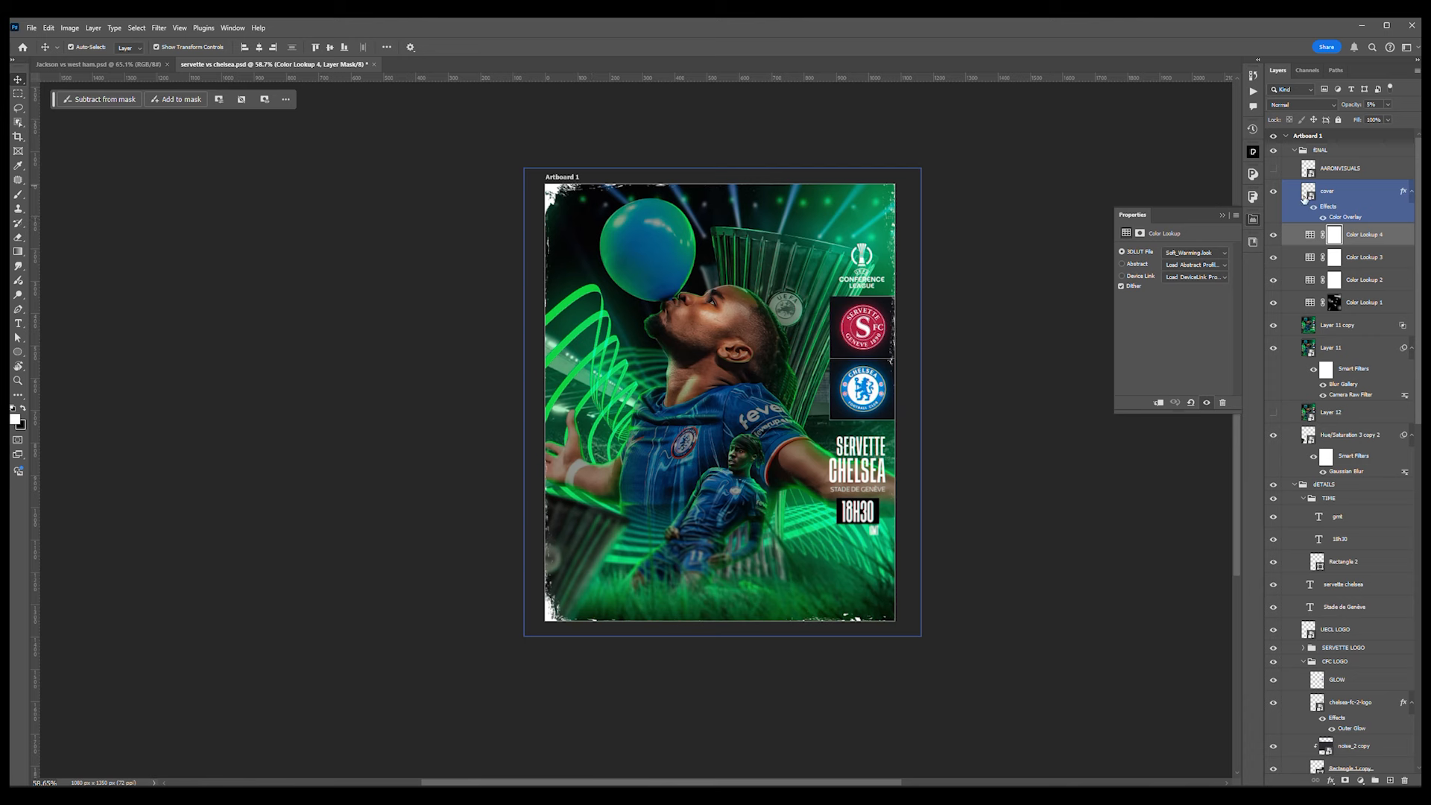
left_click(1274, 168)
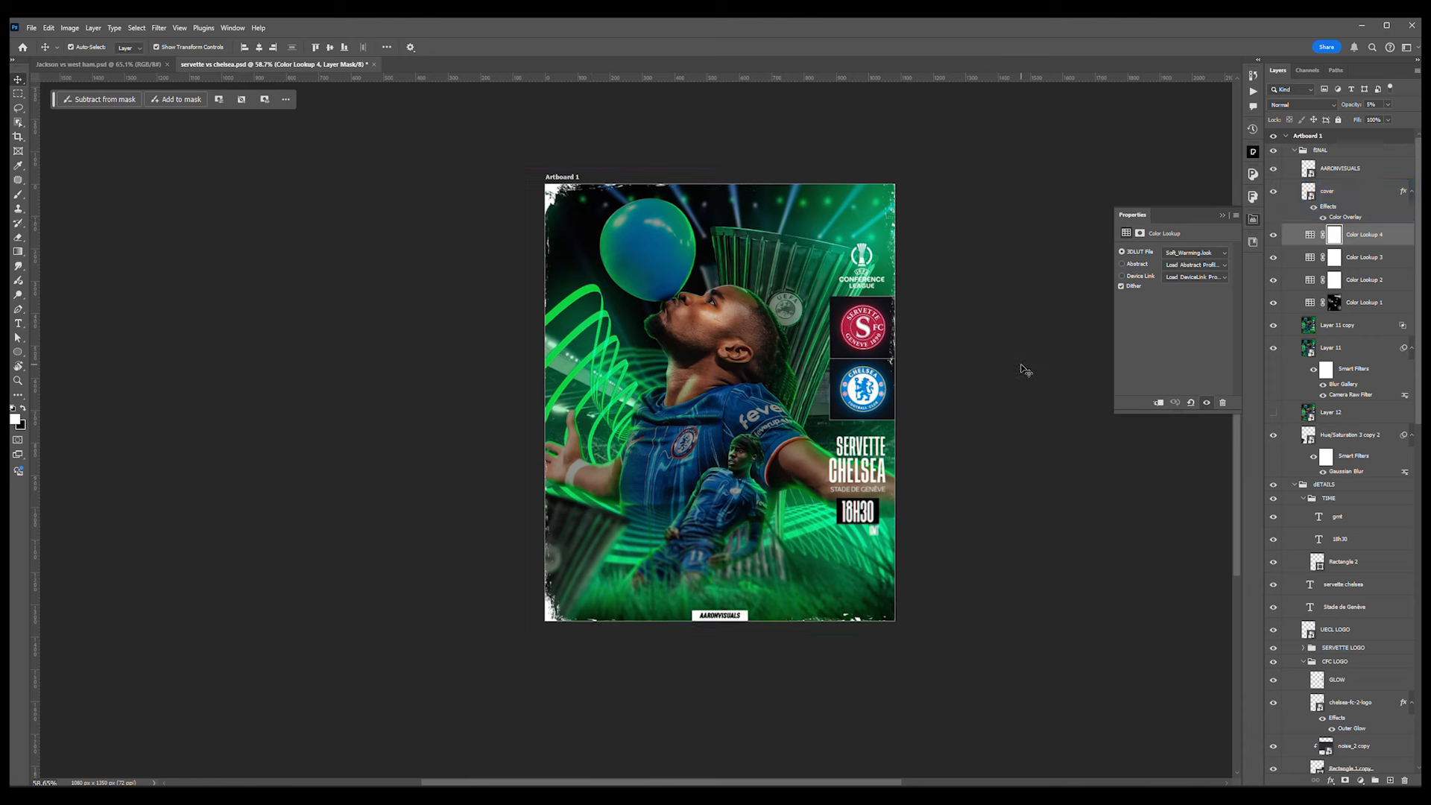
left_click(977, 421)
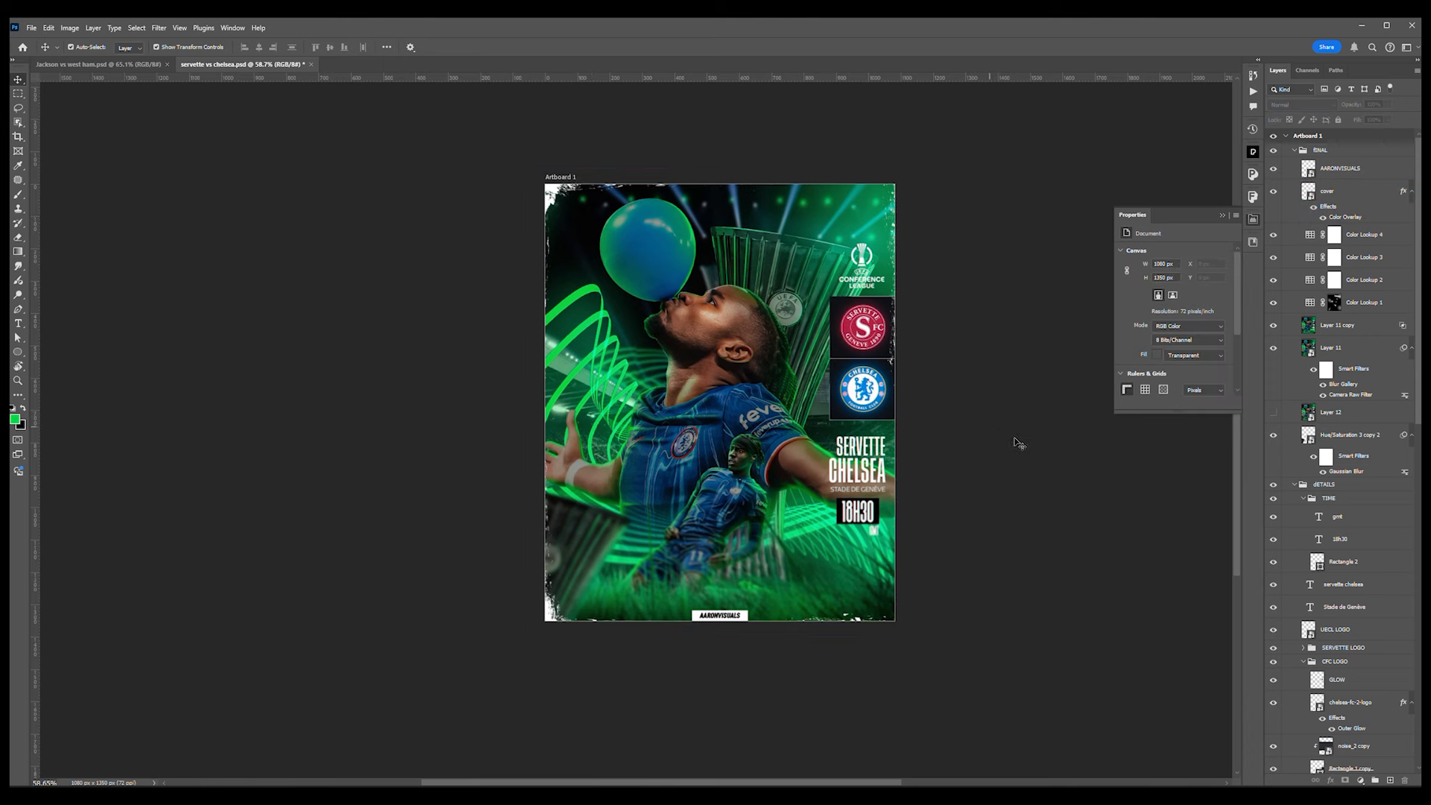
left_click(788, 408)
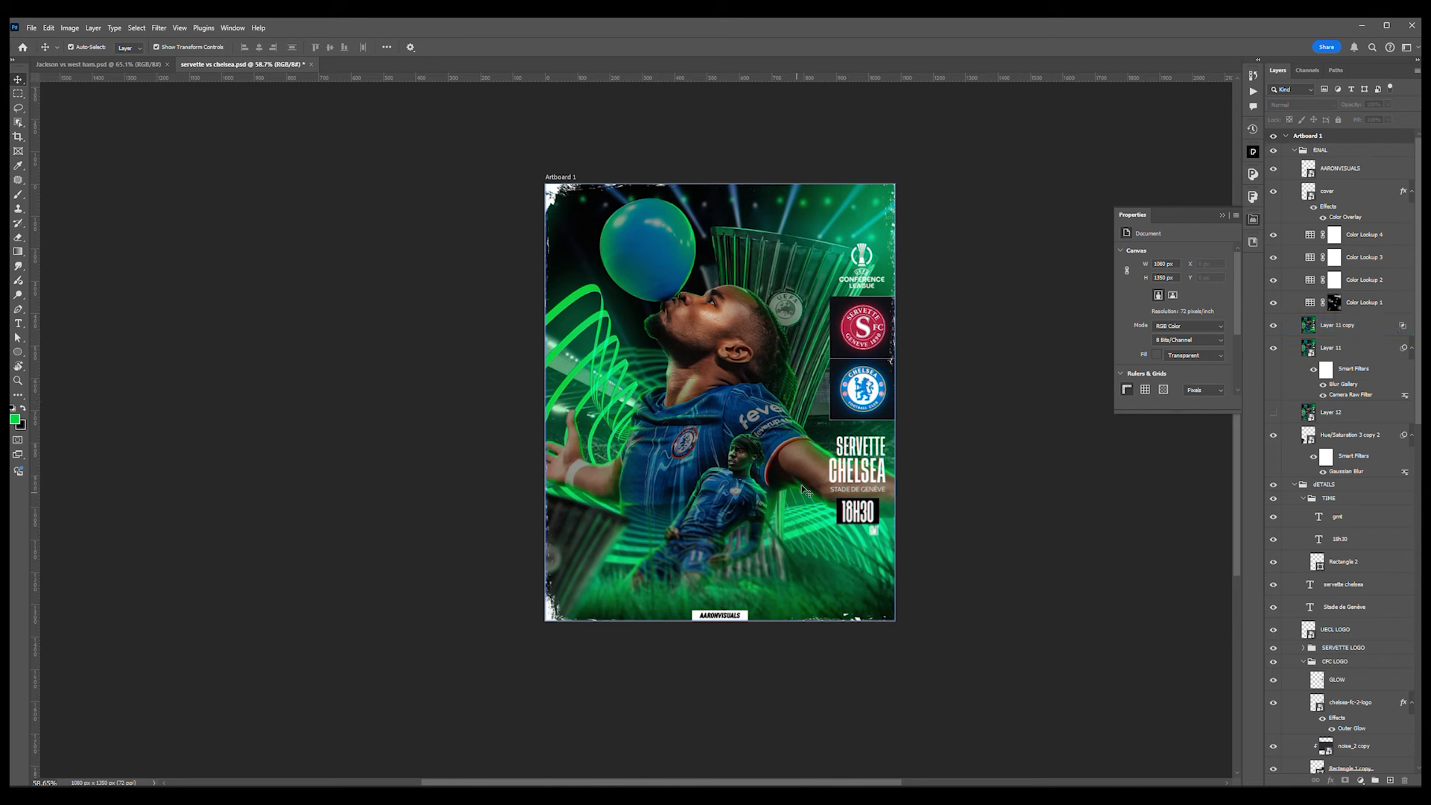
key("alt+bracketright")
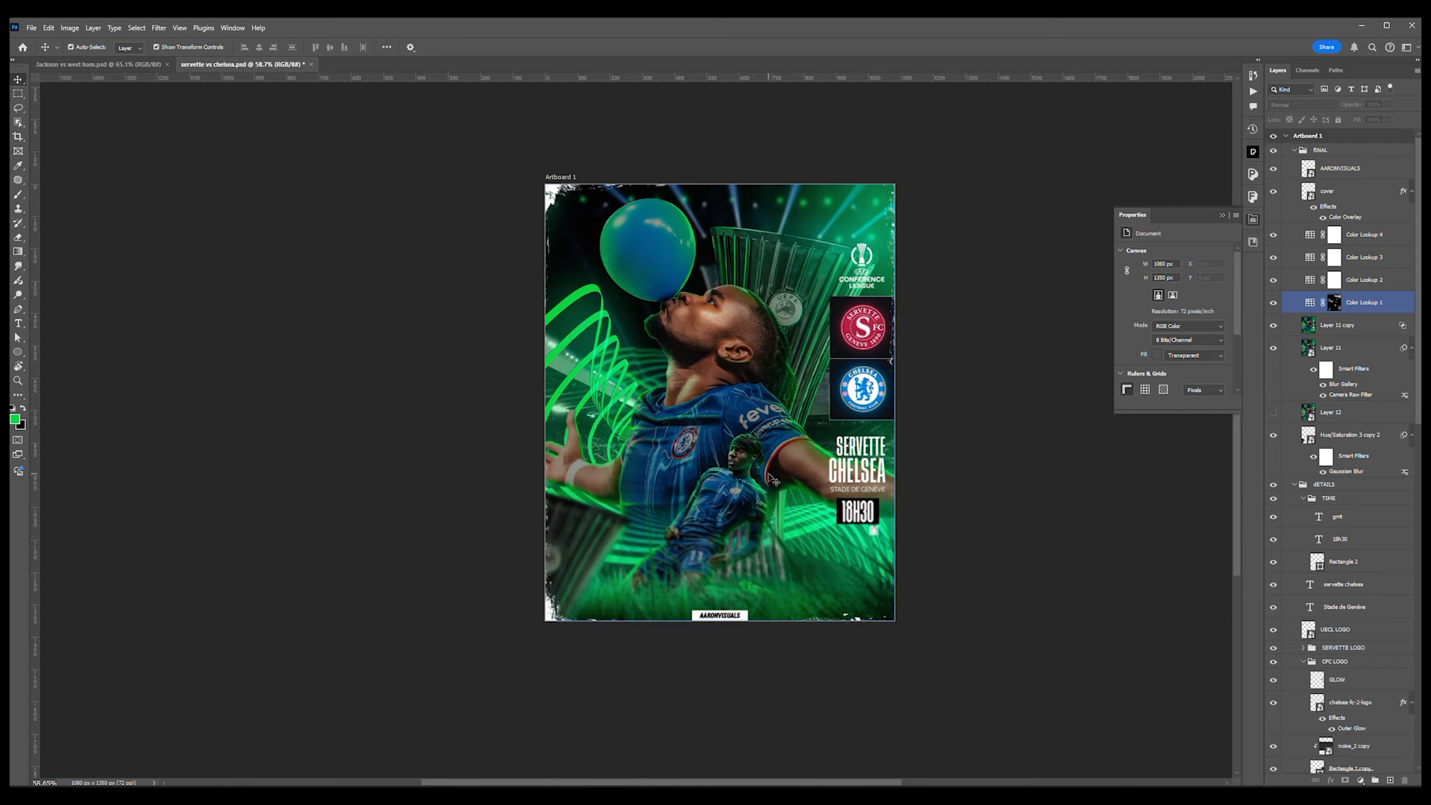
key("alt+bracketleft")
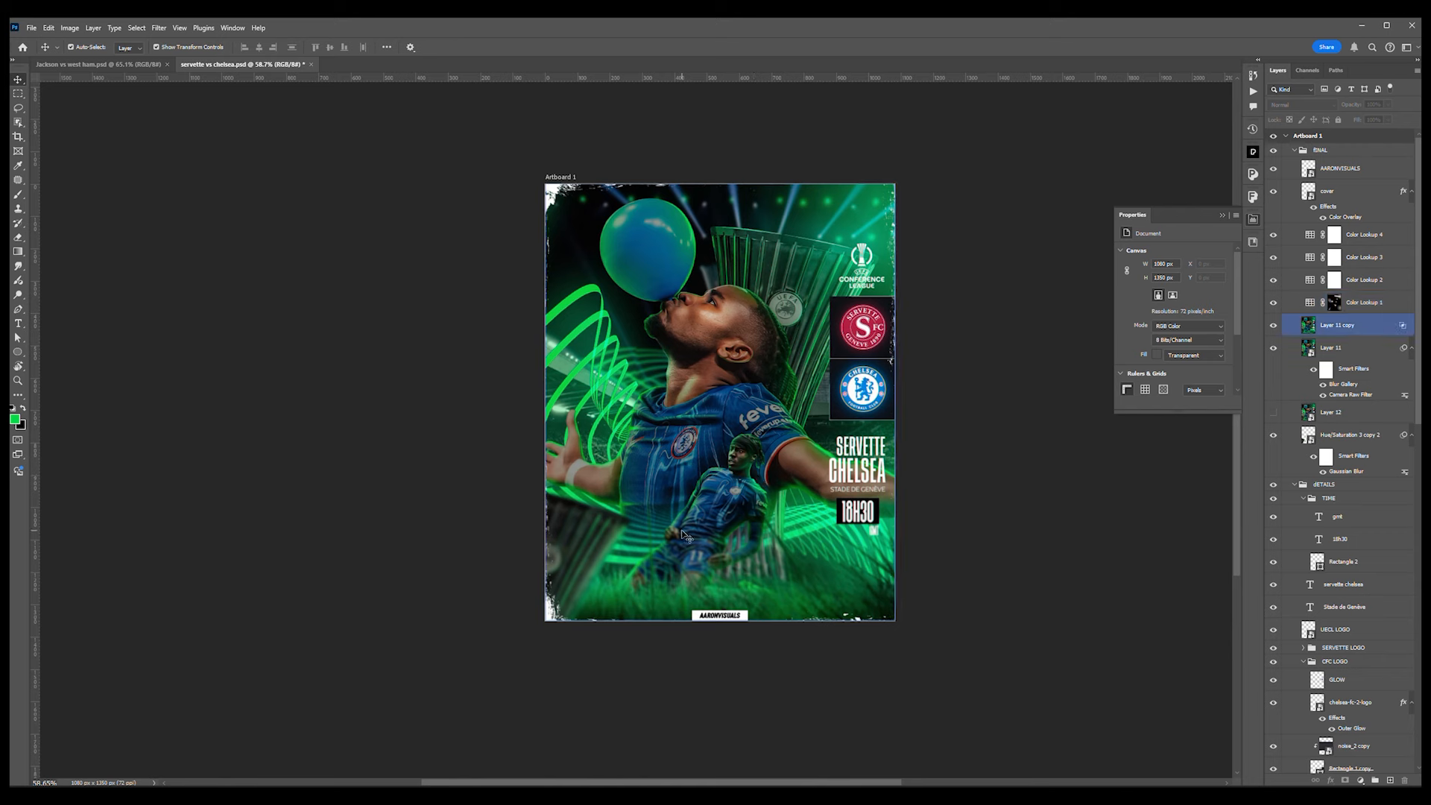